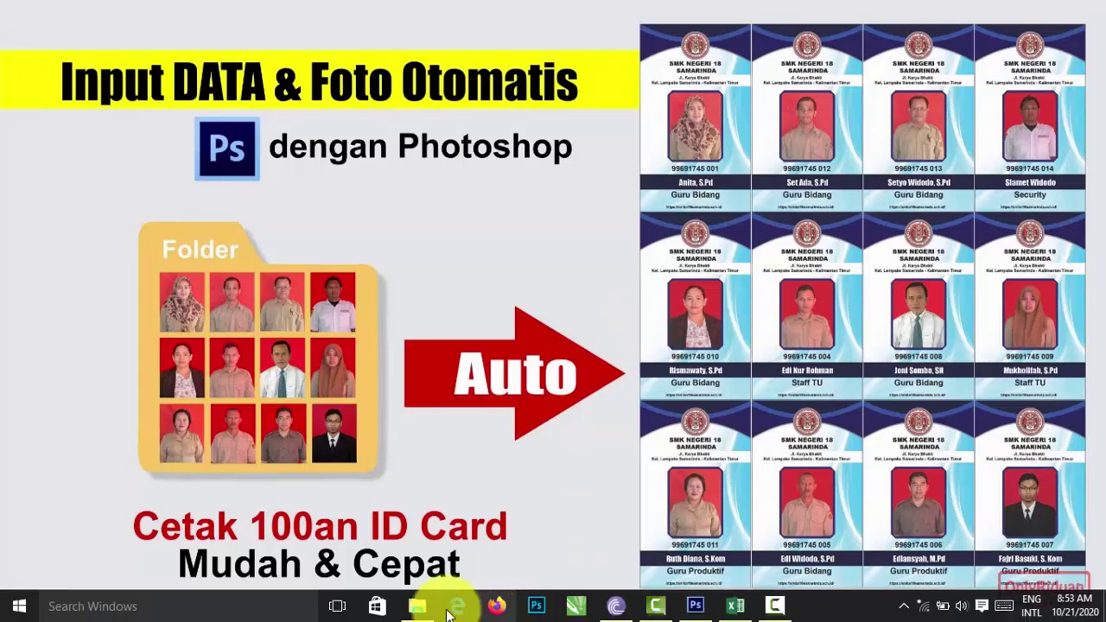
# - Bring up File Explorer showing the Template ID Card folder with Template Id Card.psd
pyautogui.click(416, 606)
# - Open Template Id Card.psd from the Template ID Card folder in Photoshop
pyautogui.click(455, 160)
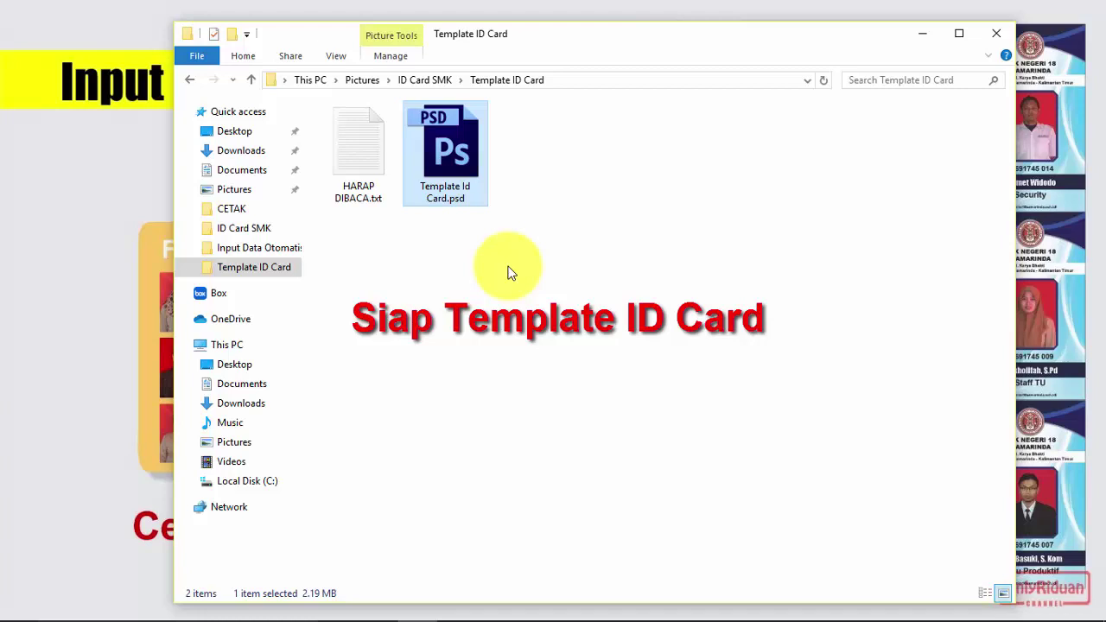
pyautogui.doubleClick(457, 151)
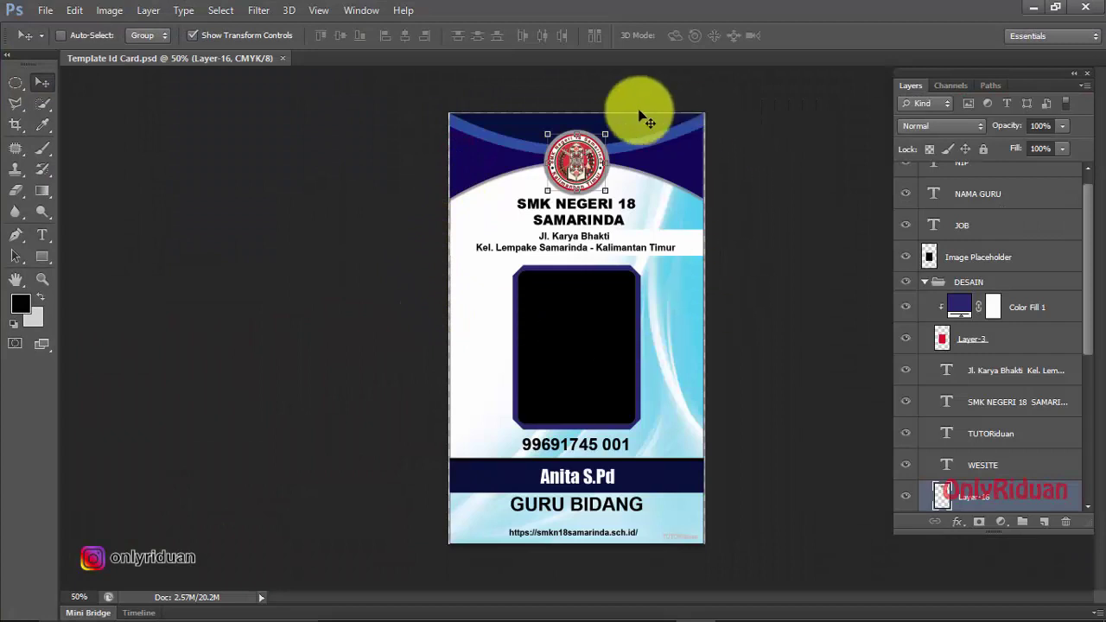
# - Collapse the DESAIN group, check the NIP, NAMA GURU and JOB layers, then return to Explorer
pyautogui.click(591, 364)
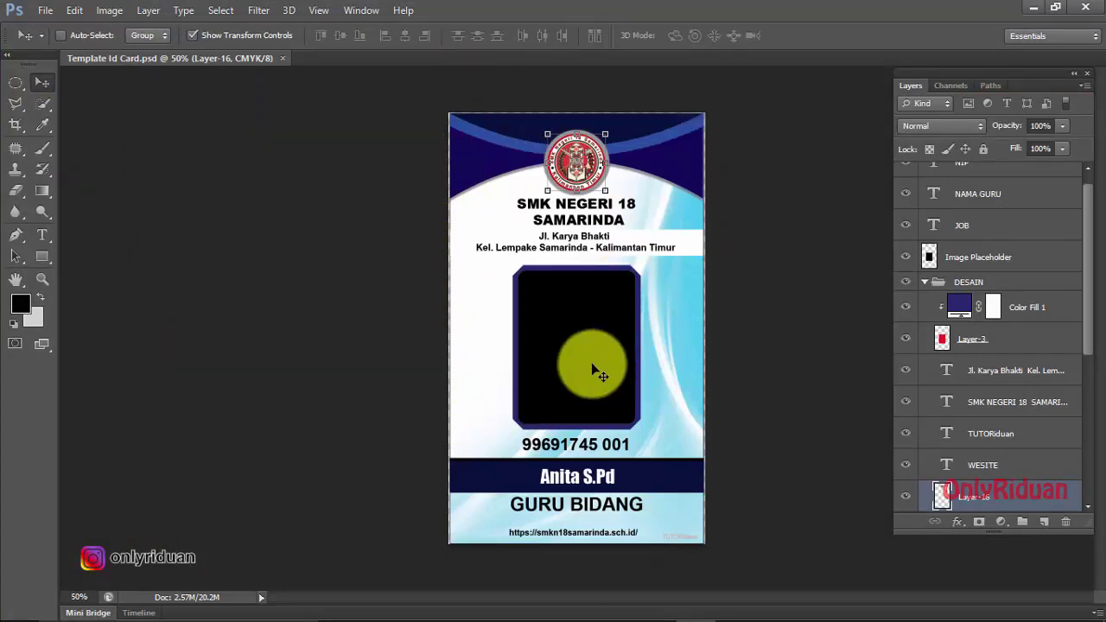
pyautogui.click(927, 285)
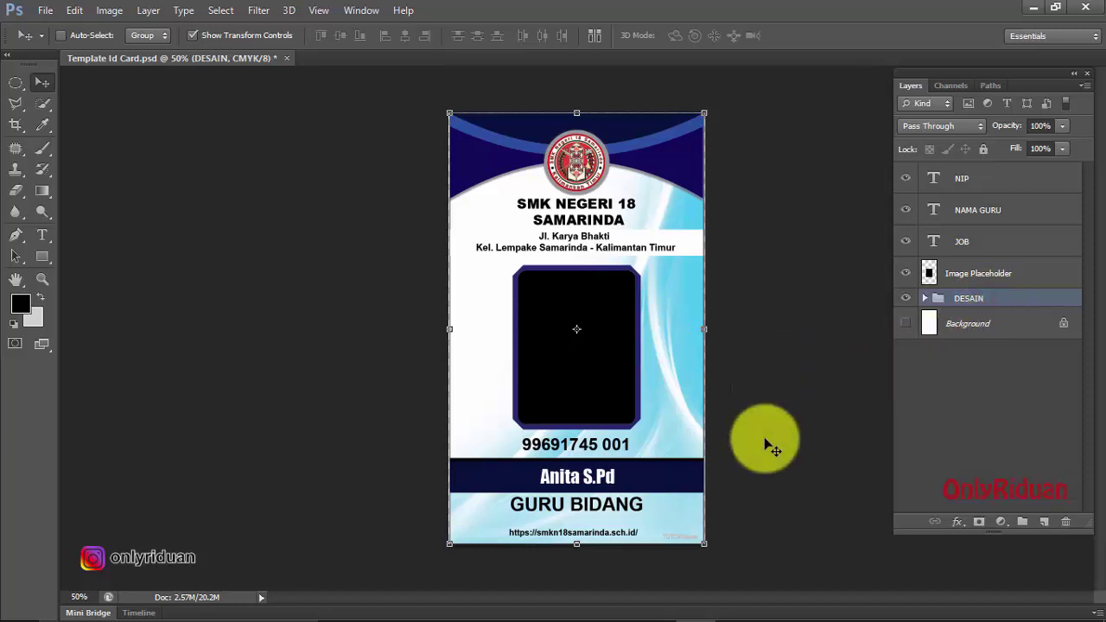
pyautogui.click(972, 178)
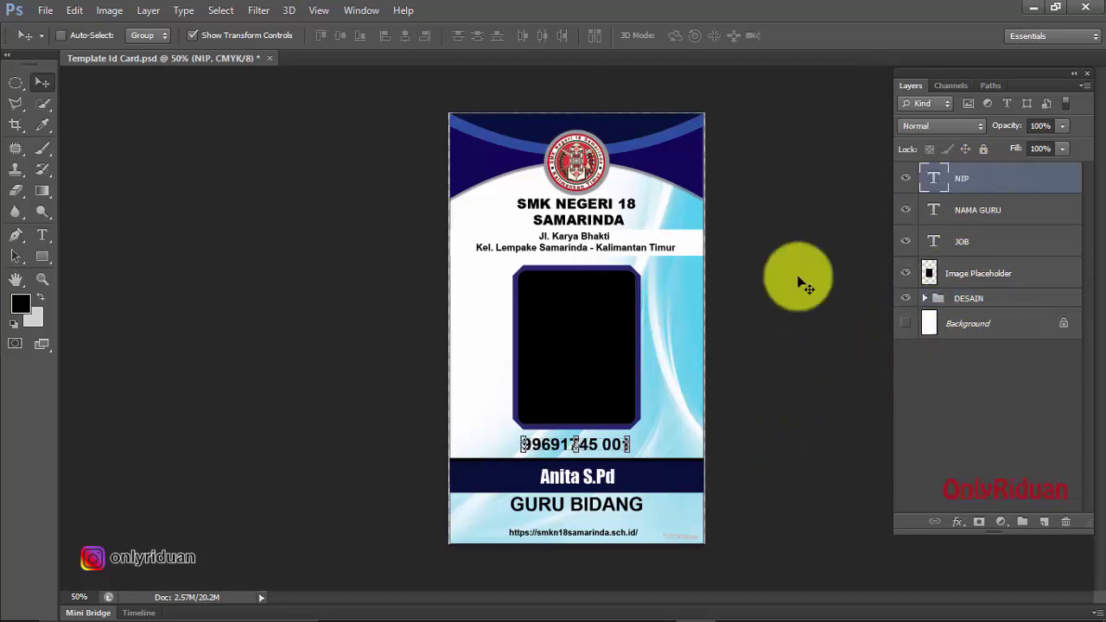
pyautogui.click(981, 213)
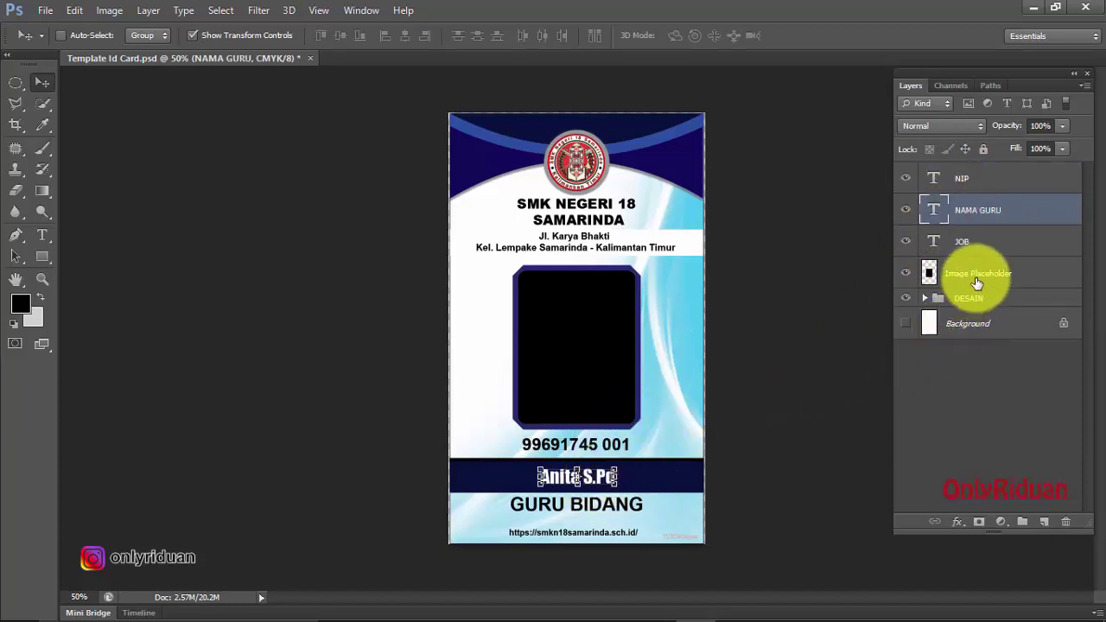
pyautogui.click(976, 245)
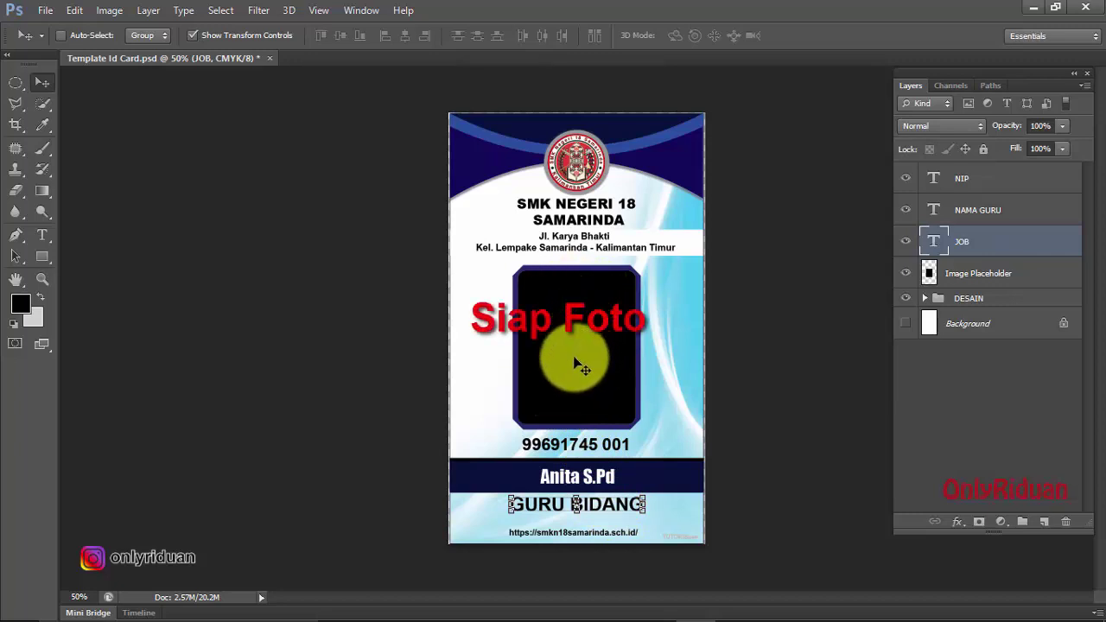
pyautogui.click(415, 609)
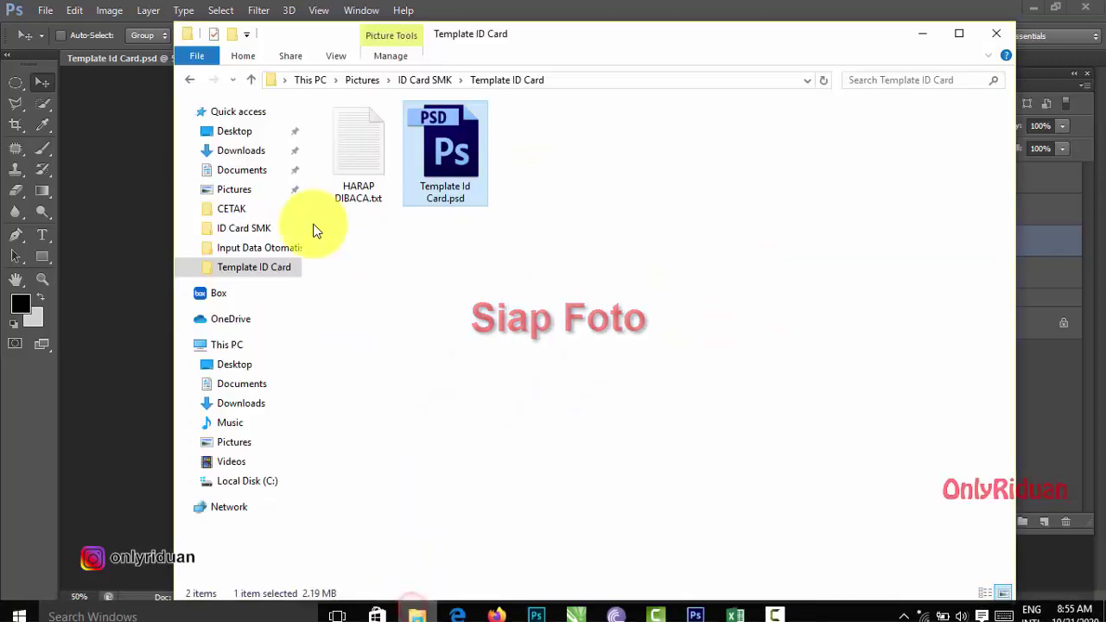
# - Drag Anita.jpg and danang.jpg from Pictures > Input Data Otomatis into Photoshop
pyautogui.click(422, 79)
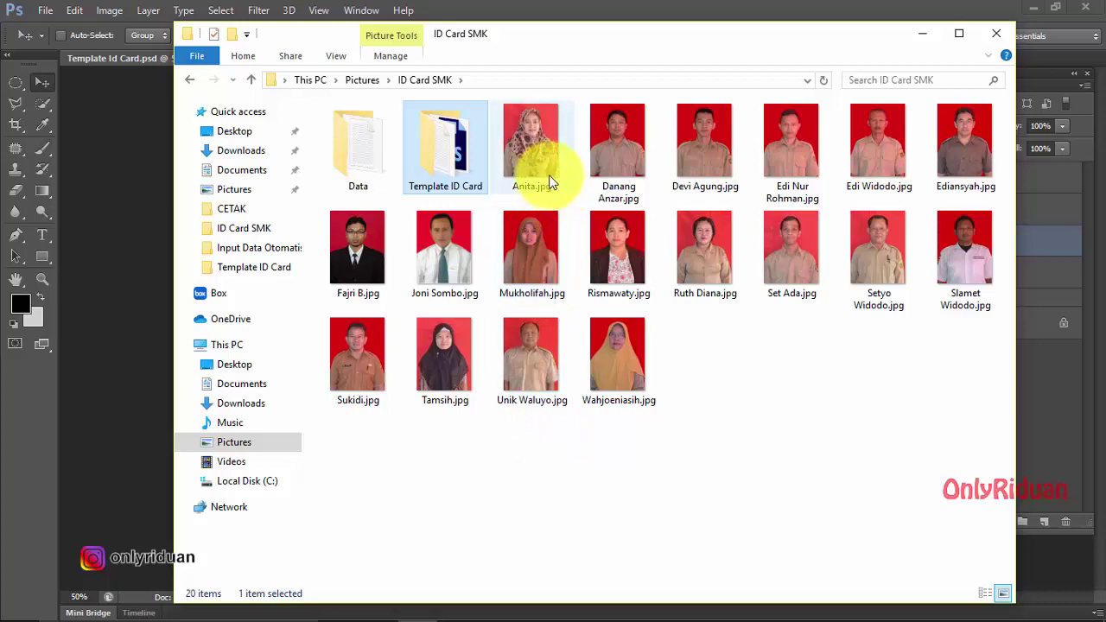
pyautogui.click(362, 80)
pyautogui.doubleClick(363, 275)
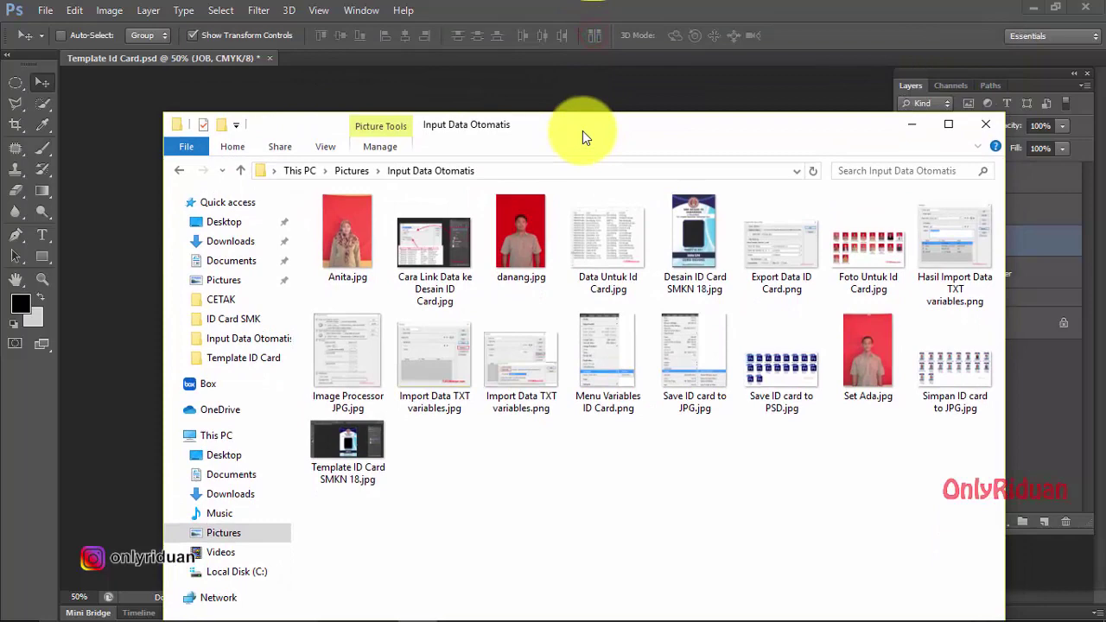
pyautogui.moveTo(595, 39); pyautogui.dragTo(589, 160)
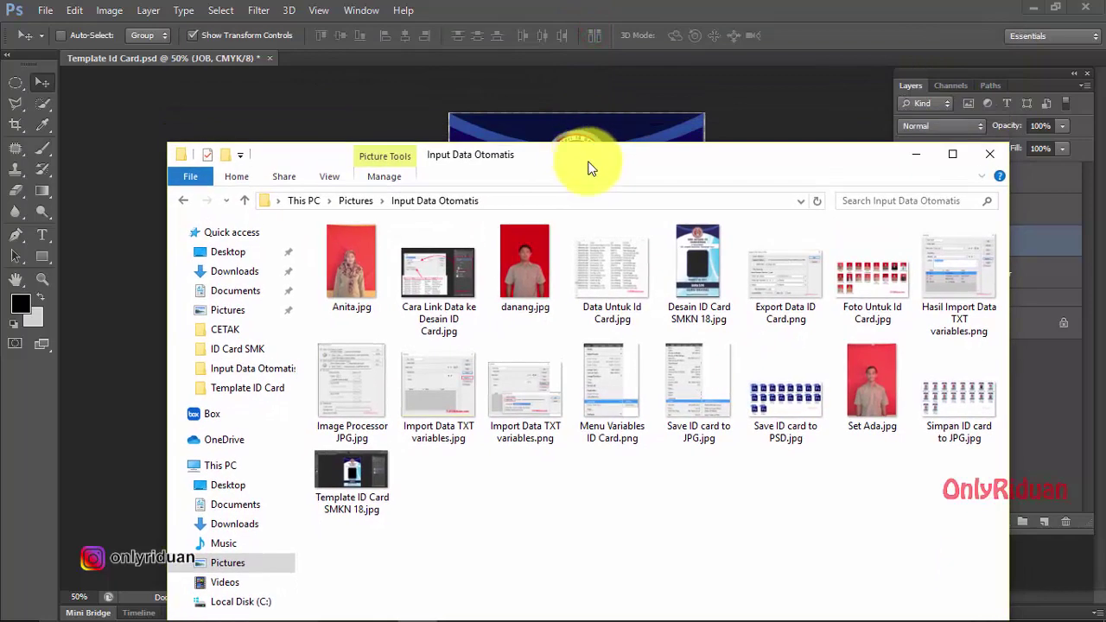
pyautogui.click(363, 255)
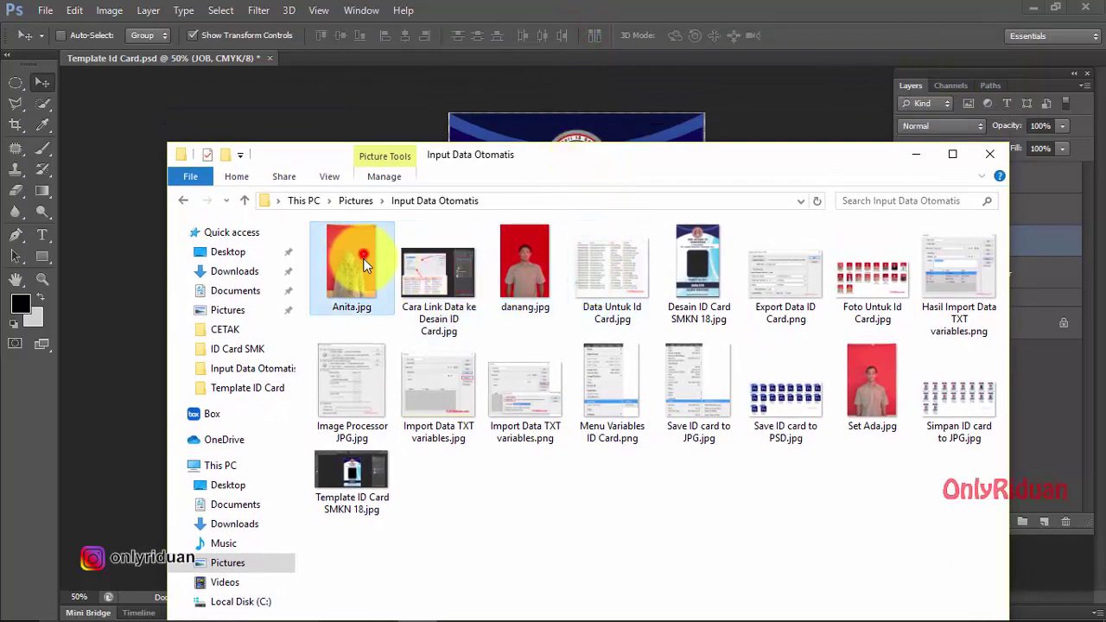
pyautogui.keyDown('ctrl'); pyautogui.click(517, 264); pyautogui.keyUp('ctrl')
pyautogui.moveTo(360, 258); pyautogui.dragTo(345, 59)
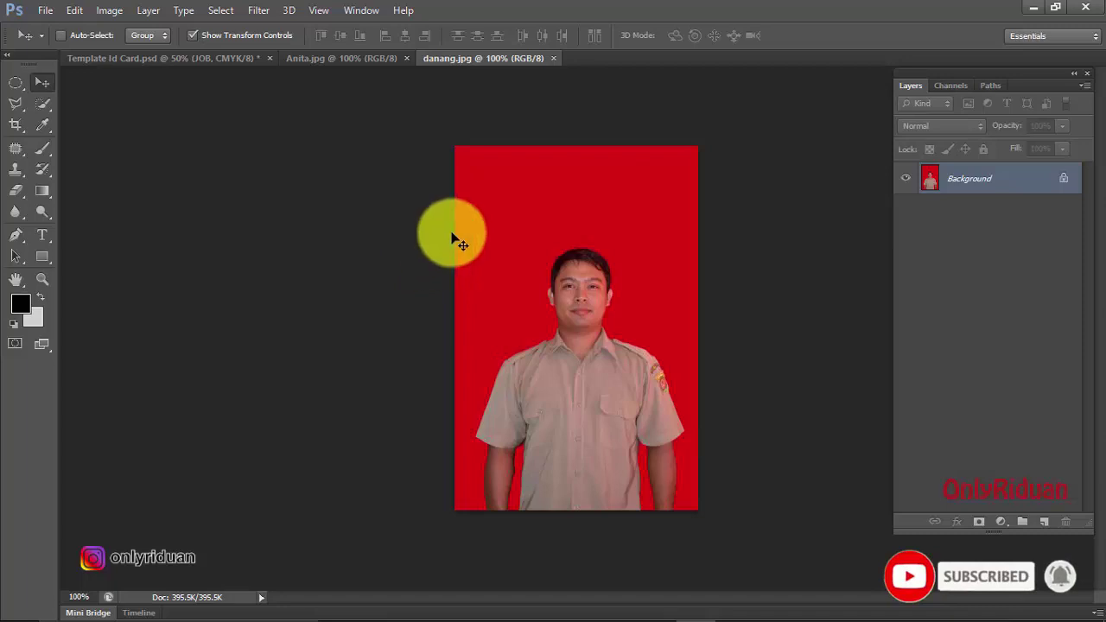
# - Crop danang.jpg to a 3 × 4 cm portrait around the man's upper body
pyautogui.click(17, 127)
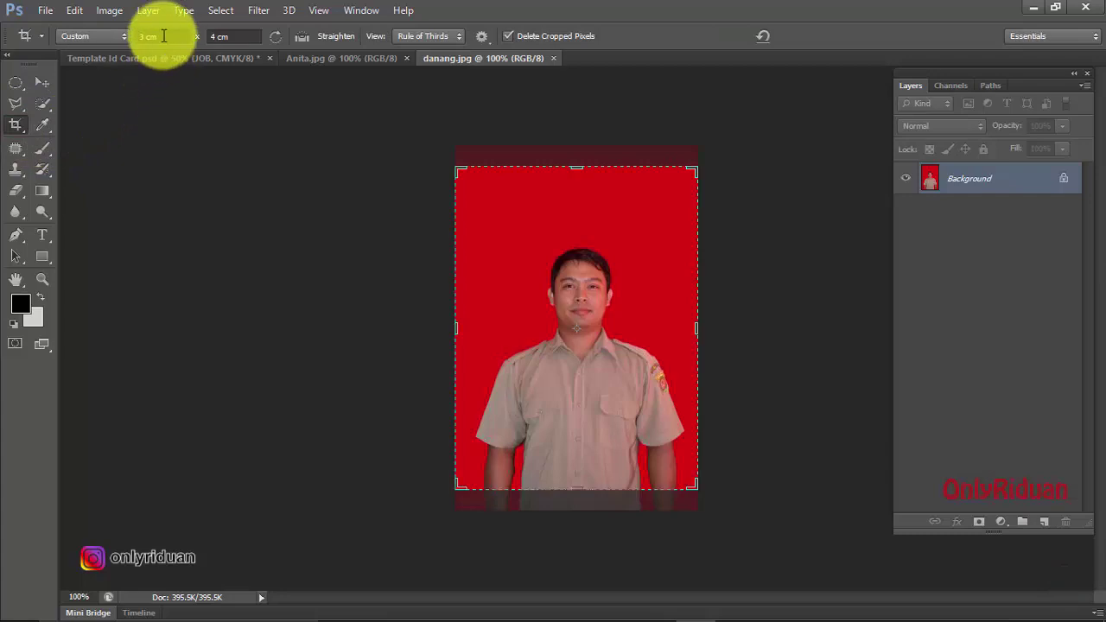
pyautogui.click(163, 35)
pyautogui.write('3')
pyautogui.press('Return')
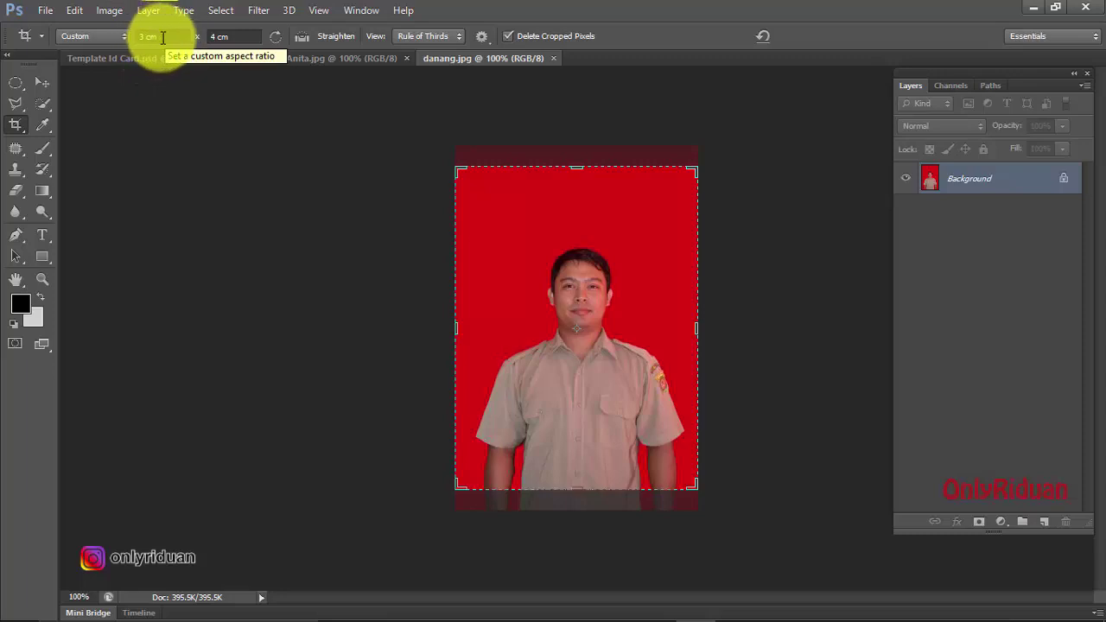
pyautogui.click(222, 37)
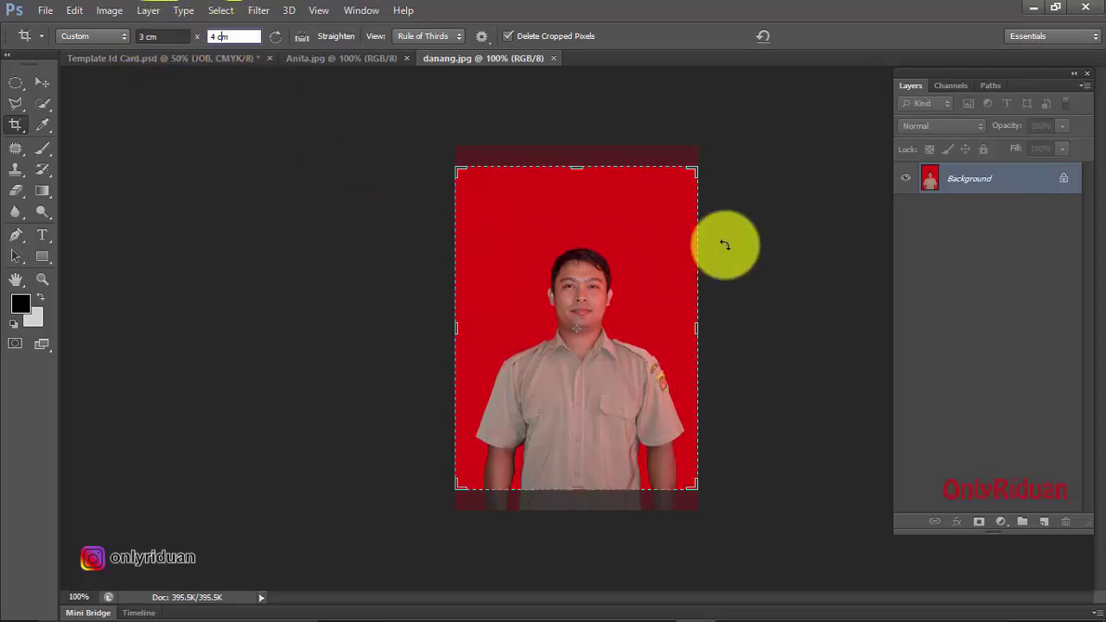
pyautogui.click(692, 173)
pyautogui.moveTo(692, 173); pyautogui.dragTo(661, 216)
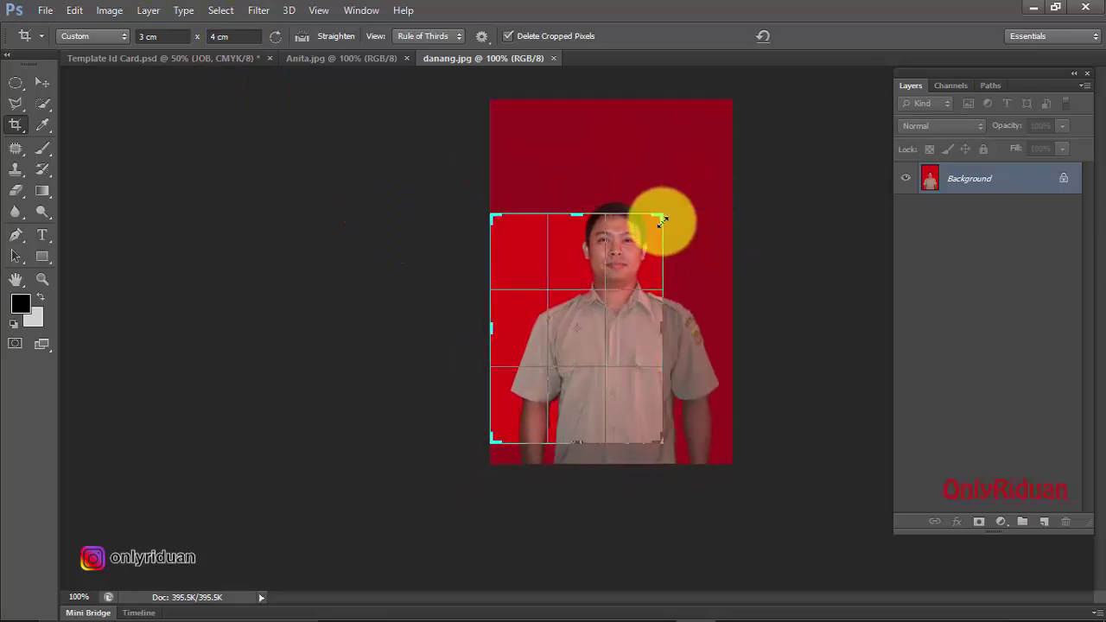
pyautogui.moveTo(584, 316); pyautogui.dragTo(540, 346)
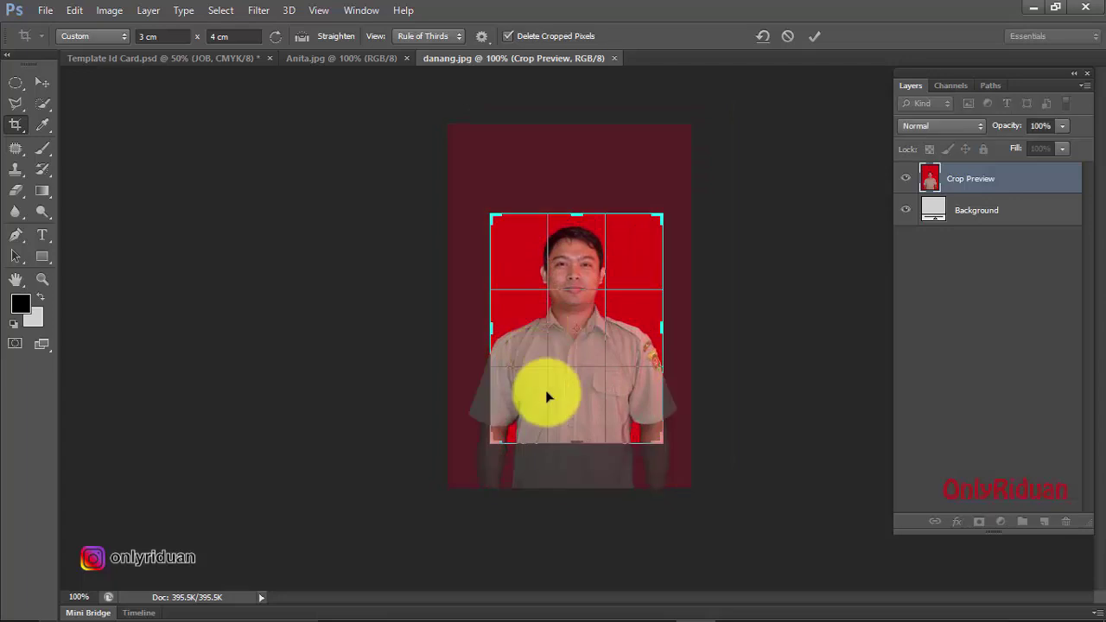
pyautogui.click(816, 36)
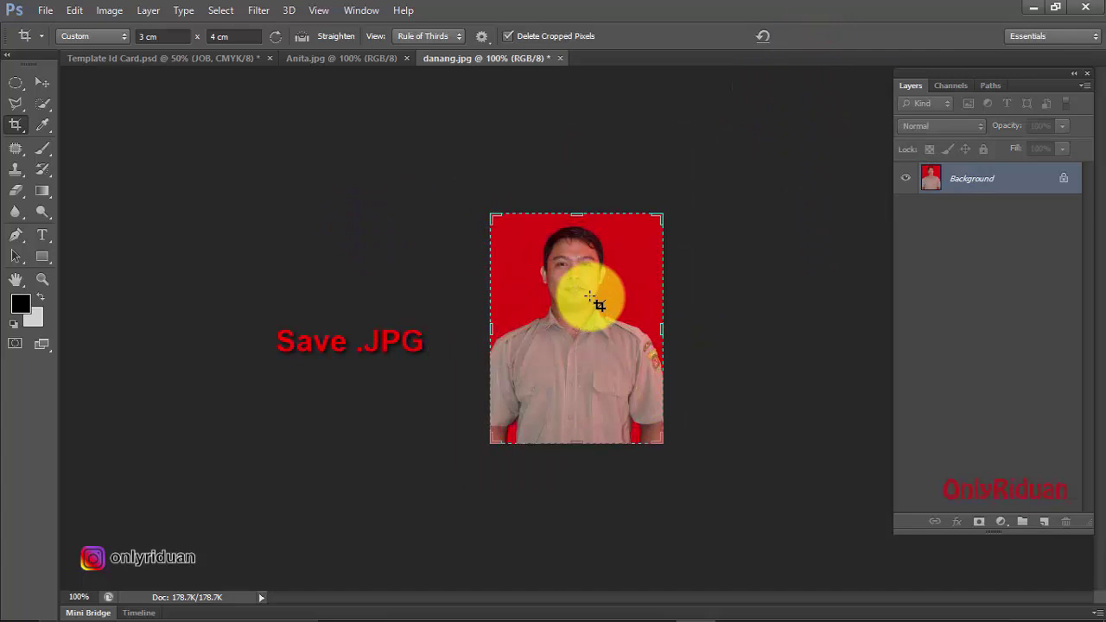
# - Crop Anita.jpg to the same 3 × 4 cm portrait, then return to the photo folder
pyautogui.click(337, 57)
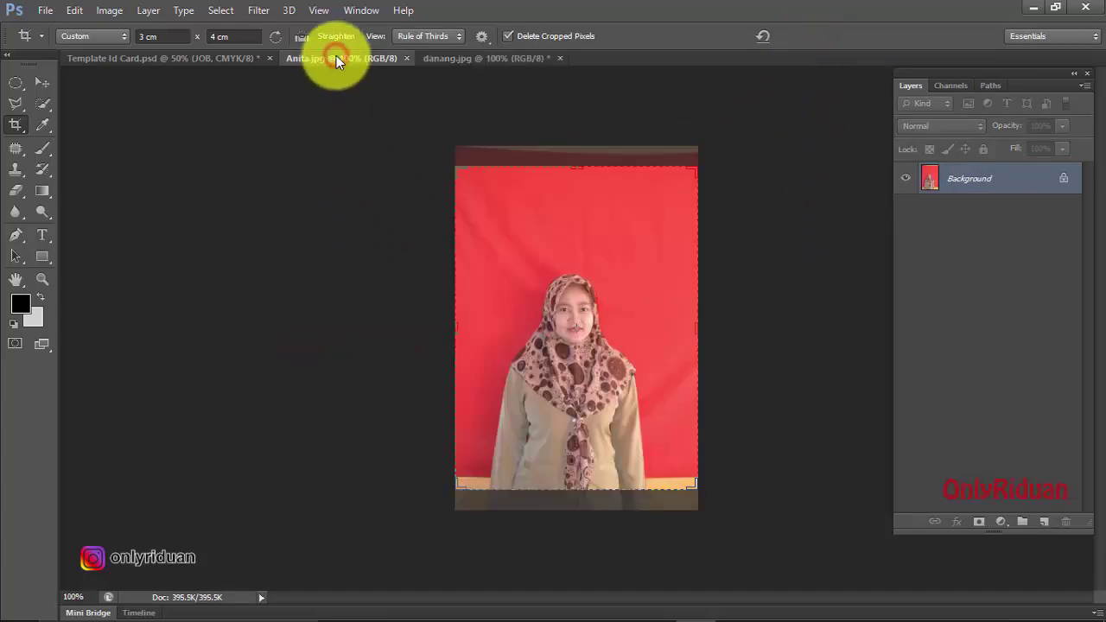
pyautogui.moveTo(693, 170); pyautogui.dragTo(655, 222)
pyautogui.moveTo(570, 309); pyautogui.dragTo(524, 346)
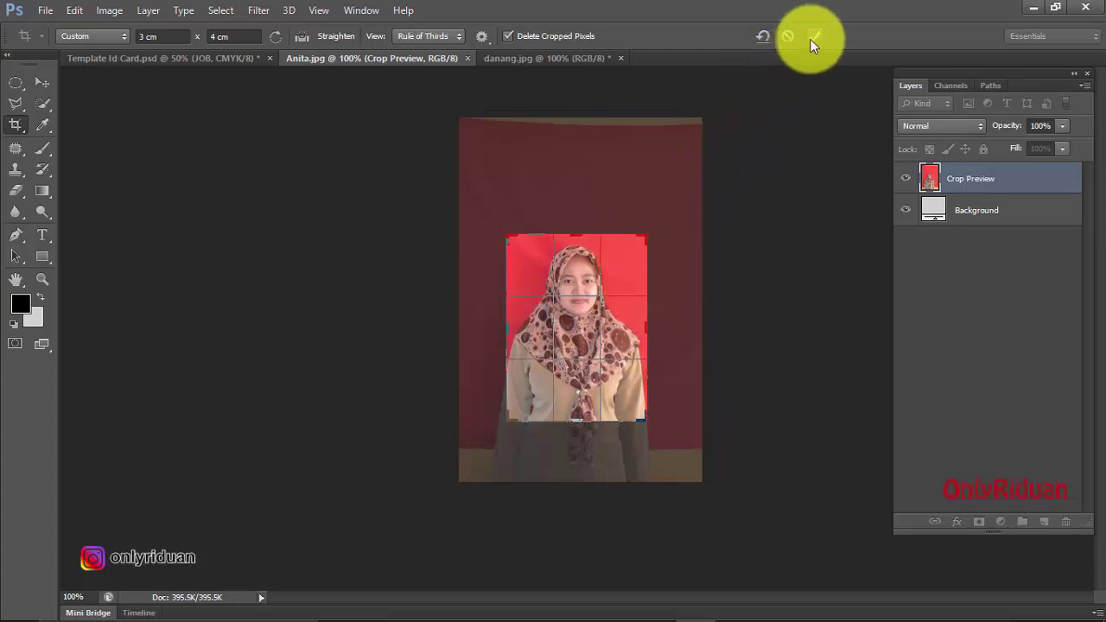
pyautogui.click(812, 37)
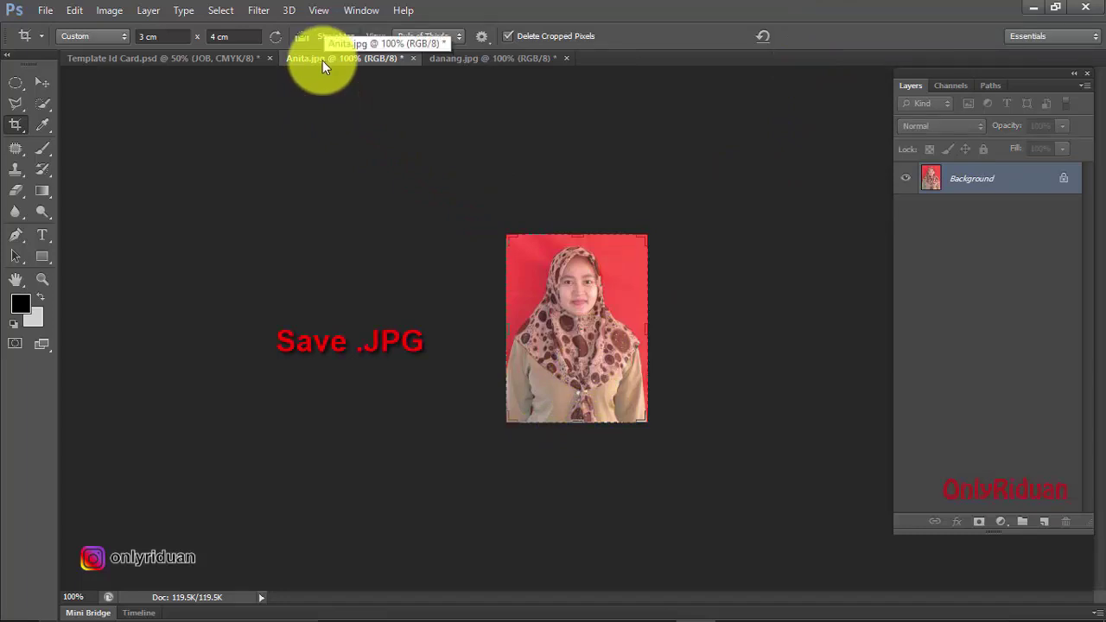
pyautogui.click(417, 606)
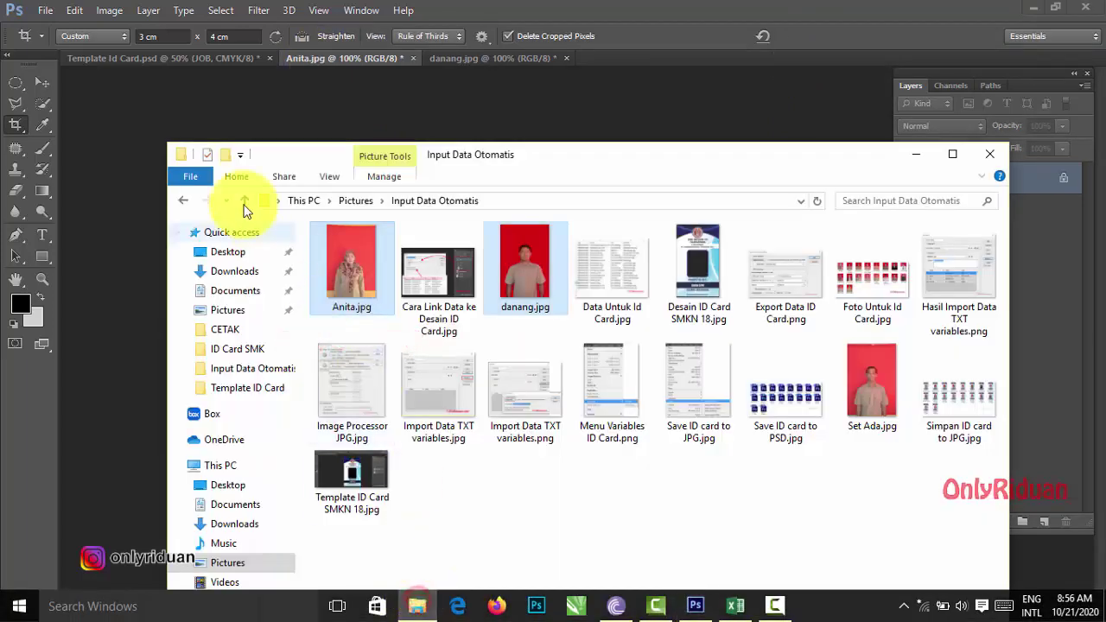
# - Browse back into the ID Card SMK folder, then minimize File Explorer
pyautogui.click(183, 204)
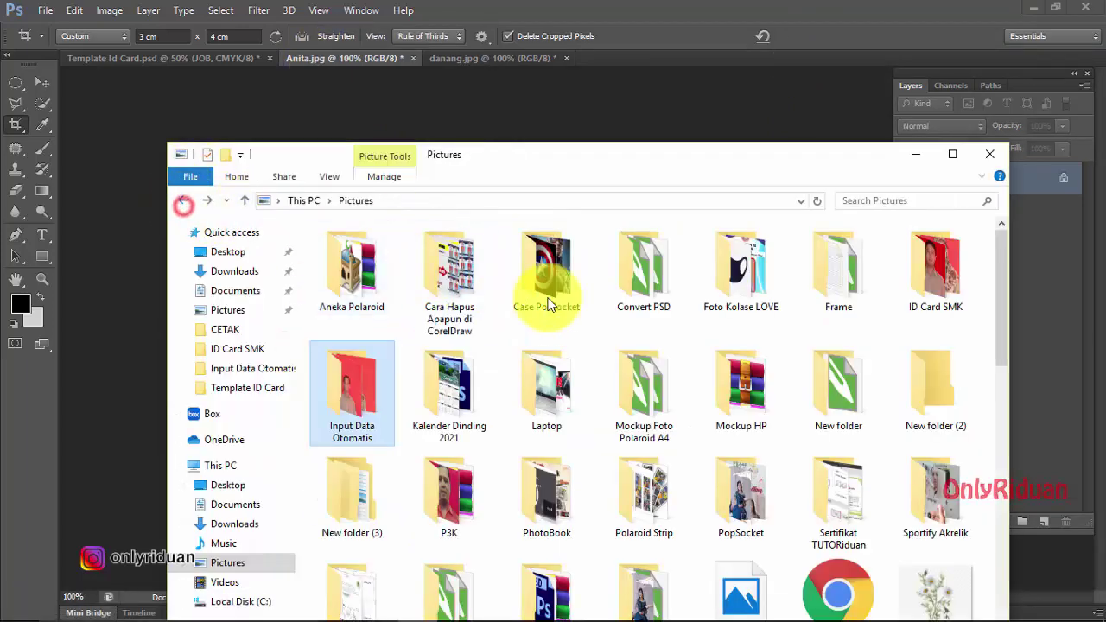
pyautogui.doubleClick(907, 292)
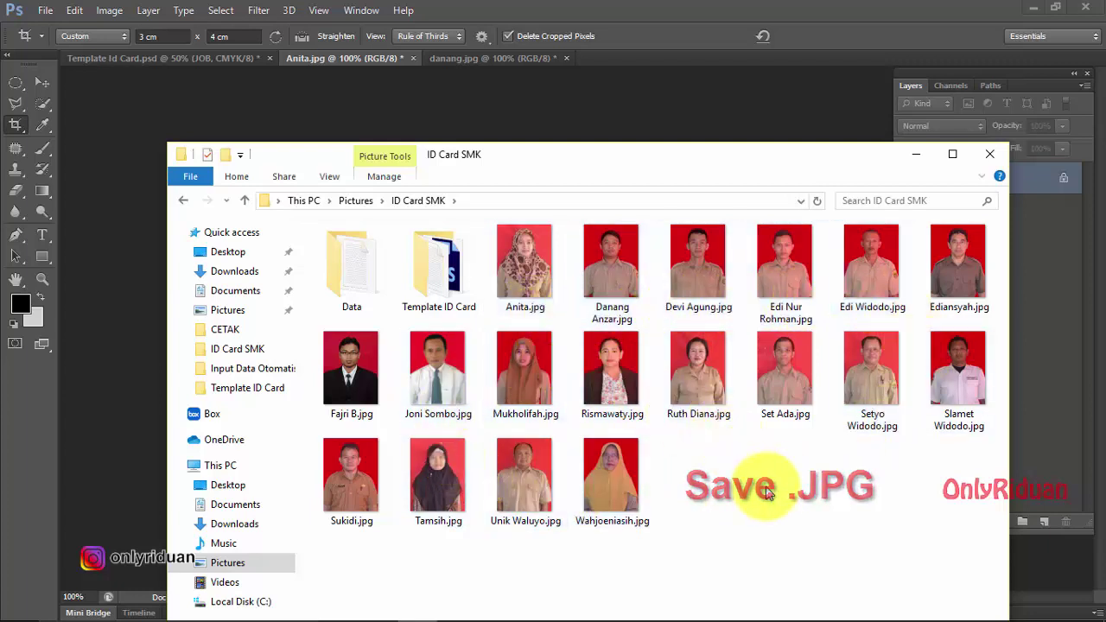
pyautogui.click(916, 154)
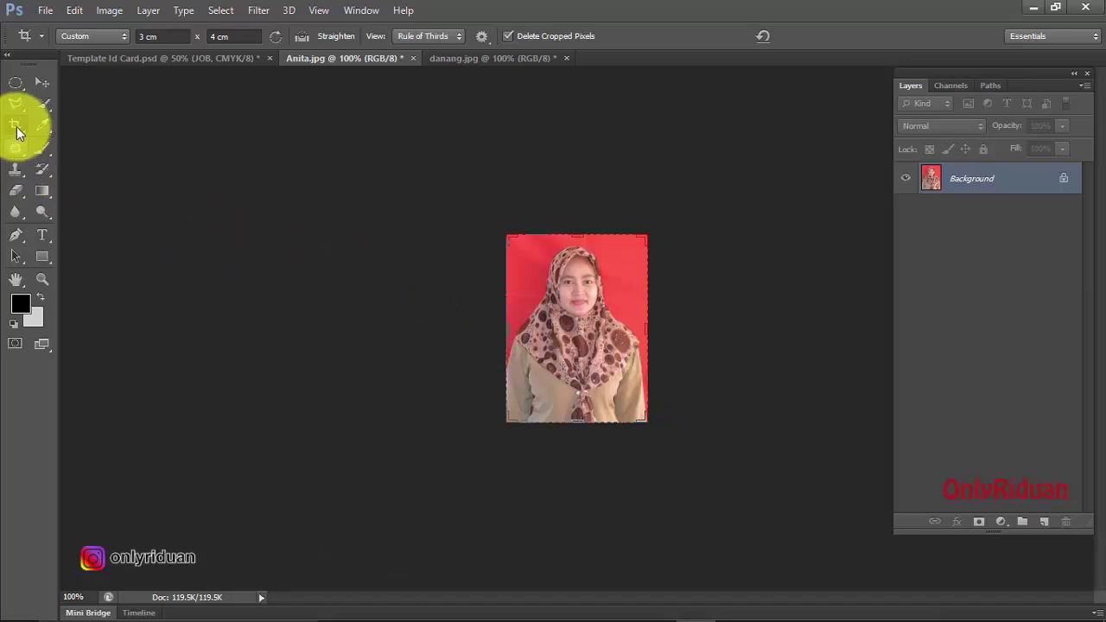
# - Close the cropped Anita.jpg and danang.jpg documents without saving
pyautogui.click(413, 58)
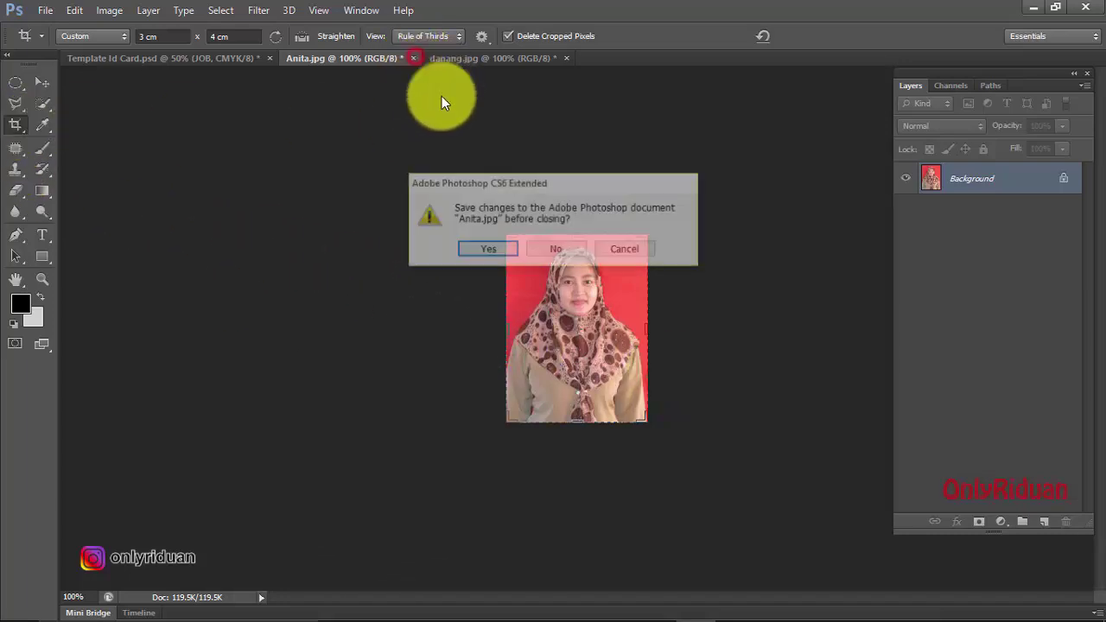
pyautogui.click(551, 252)
pyautogui.click(425, 57)
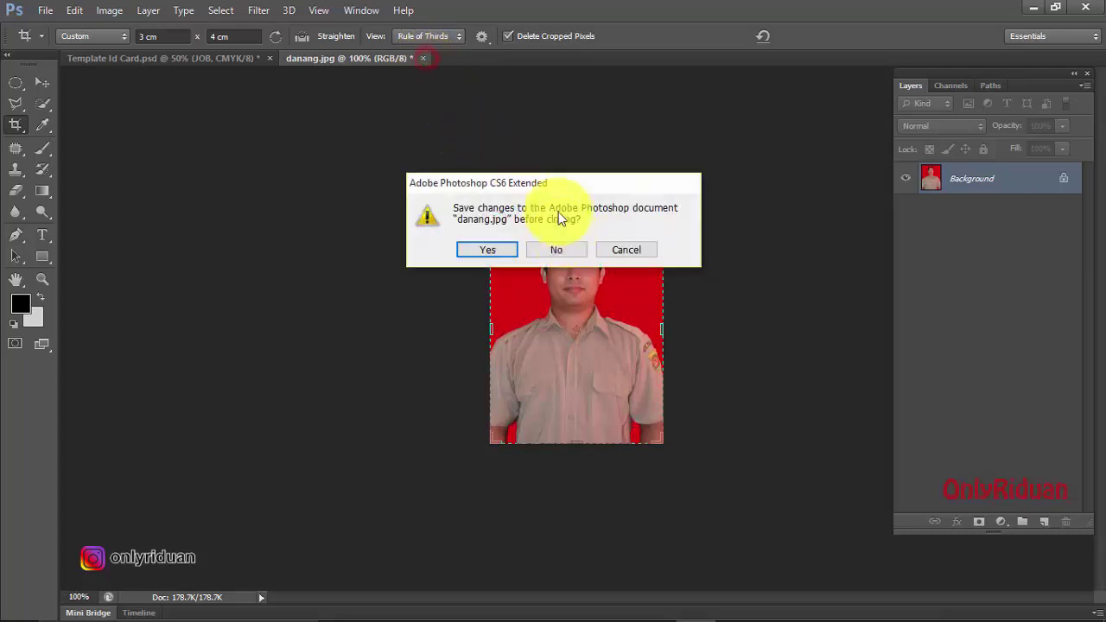
pyautogui.click(570, 249)
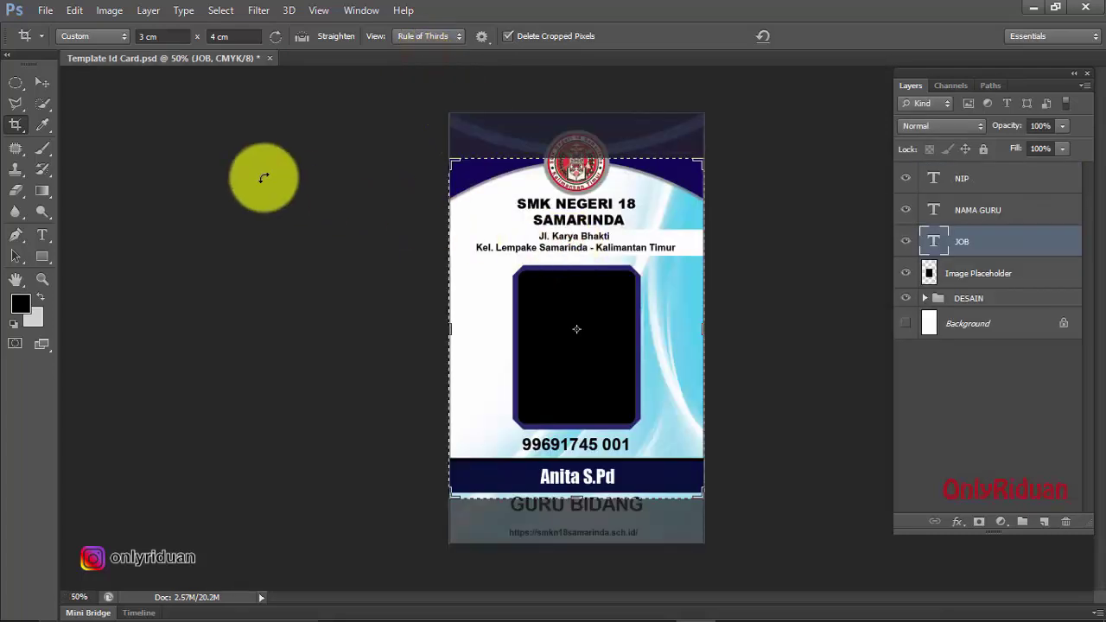
# - Place Anita.jpg on the card below the JOB layer, scaled to 86.48% over the photo frame
pyautogui.click(42, 82)
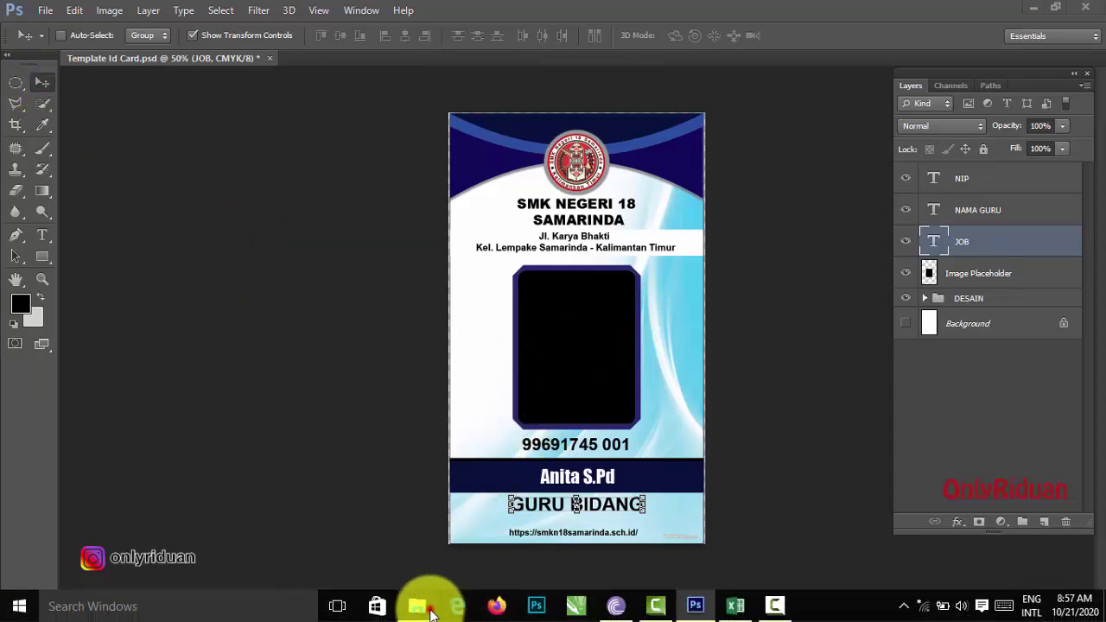
pyautogui.click(418, 605)
pyautogui.click(514, 271)
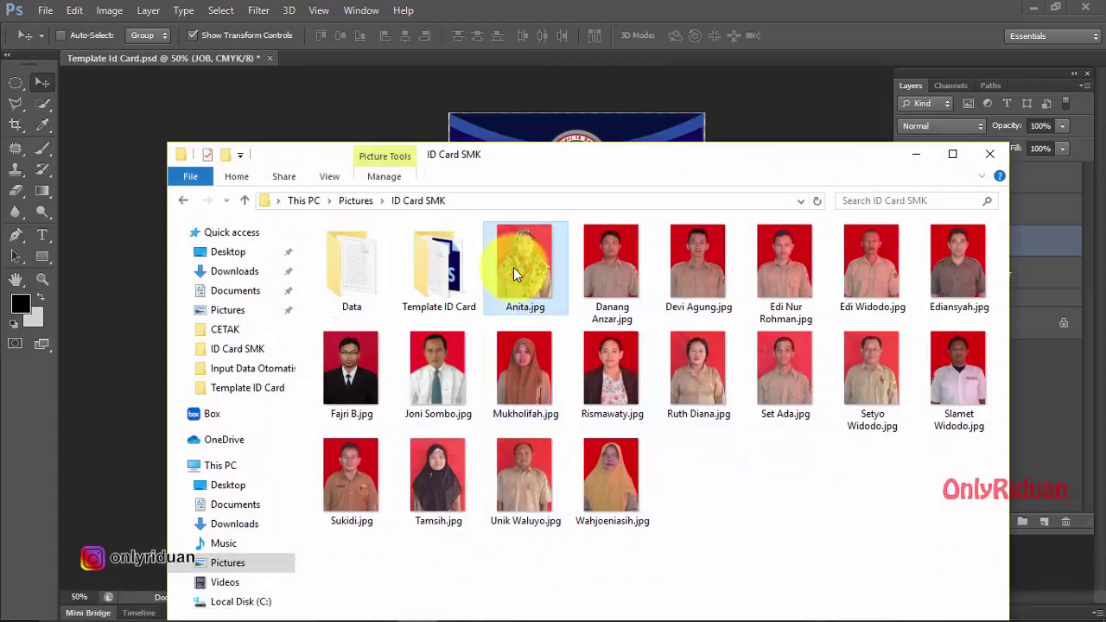
pyautogui.moveTo(514, 271); pyautogui.dragTo(143, 301)
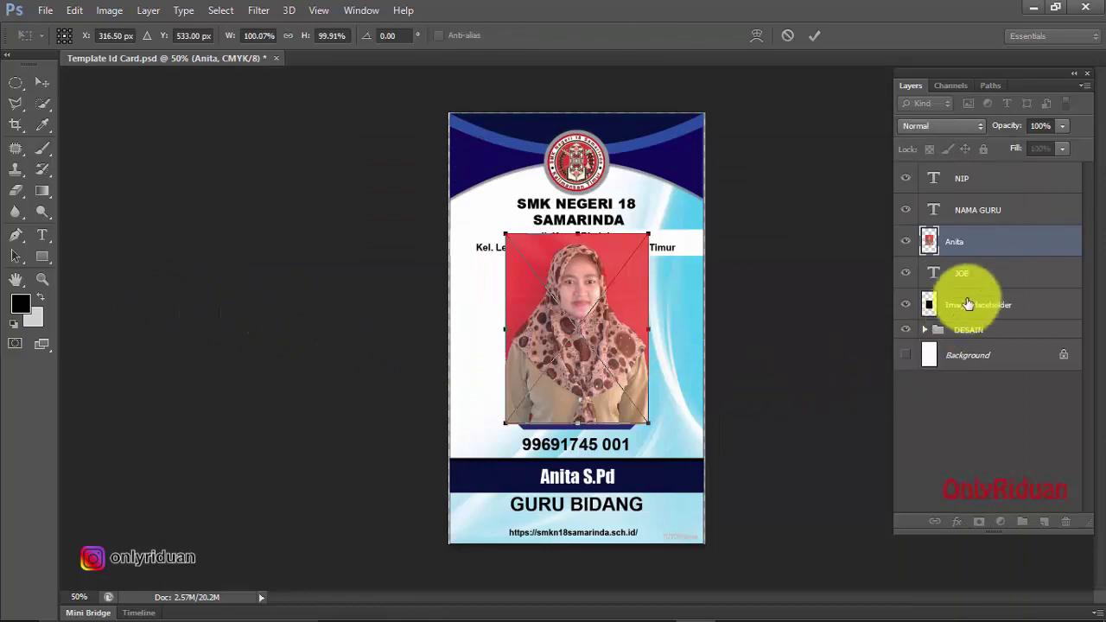
pyautogui.click(988, 238)
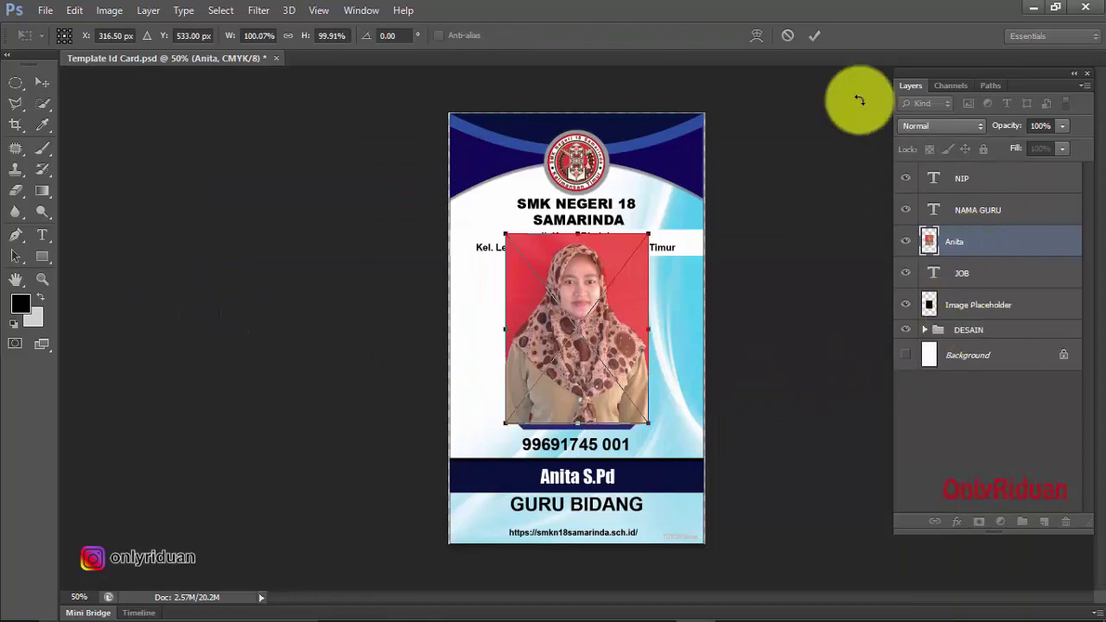
pyautogui.click(814, 35)
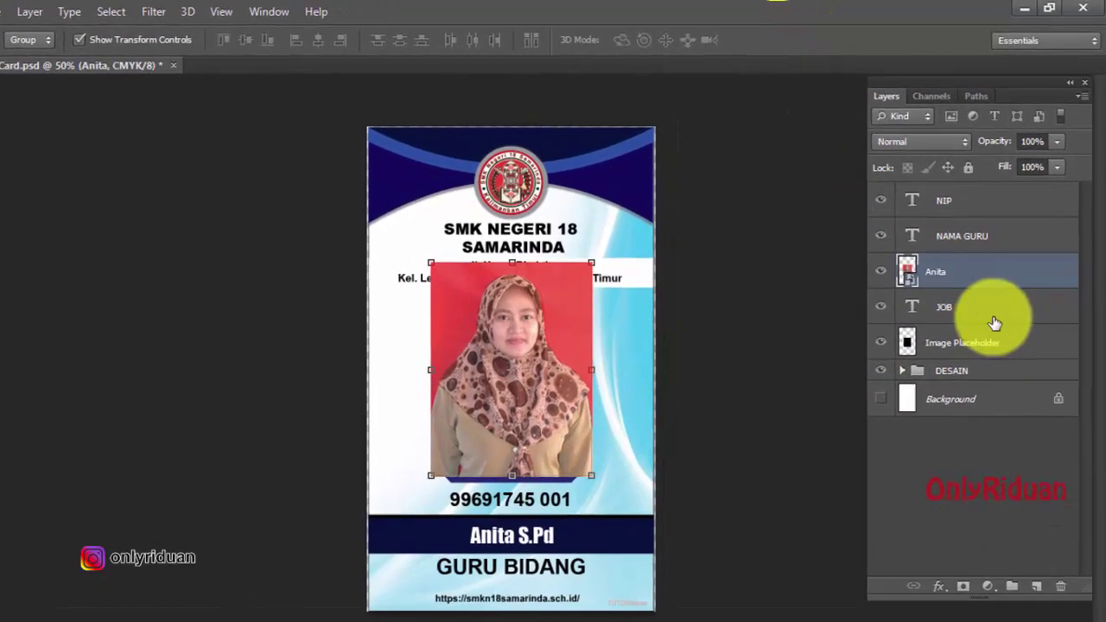
pyautogui.moveTo(988, 271); pyautogui.dragTo(983, 325)
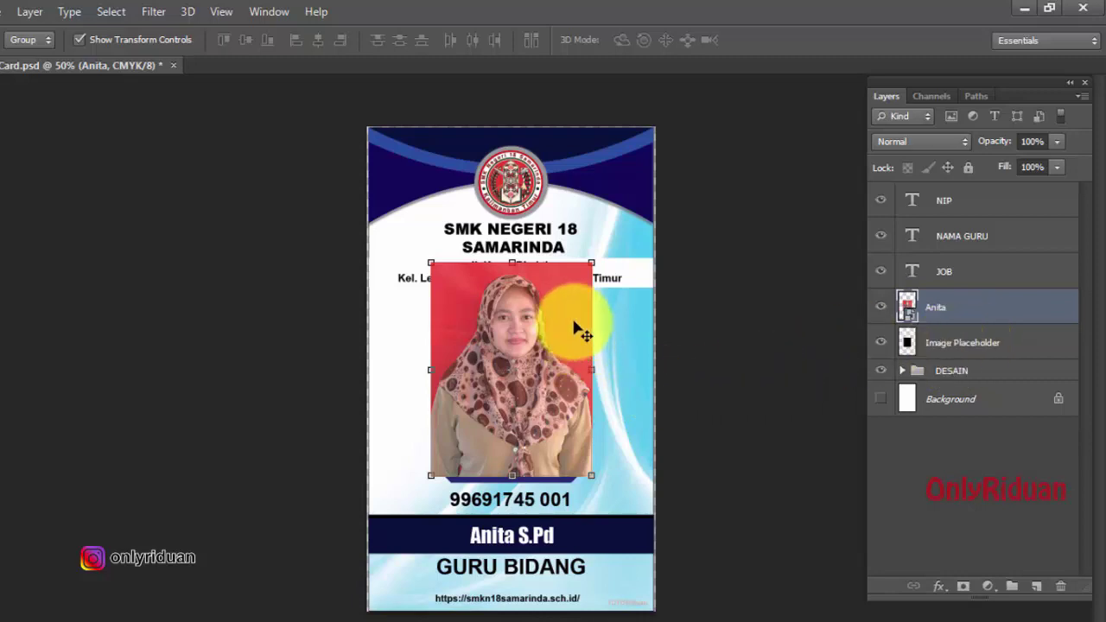
pyautogui.moveTo(592, 264); pyautogui.dragTo(570, 293)
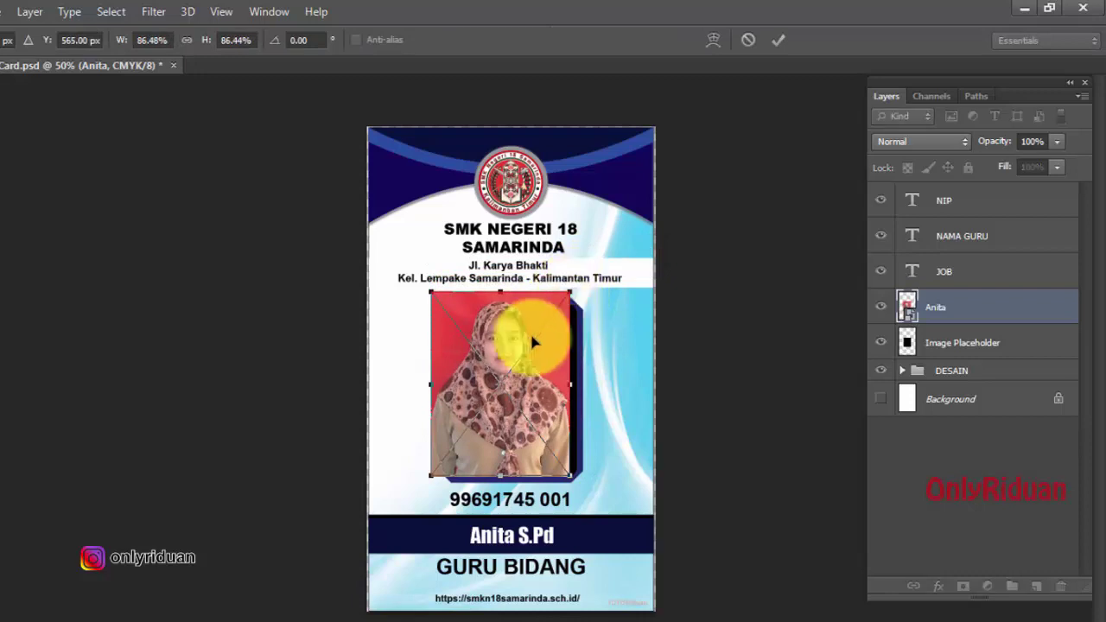
pyautogui.moveTo(522, 329)
pyautogui.mouseDown()
pyautogui.moveTo(628, 387)
pyautogui.moveTo(522, 326)
pyautogui.mouseUp()
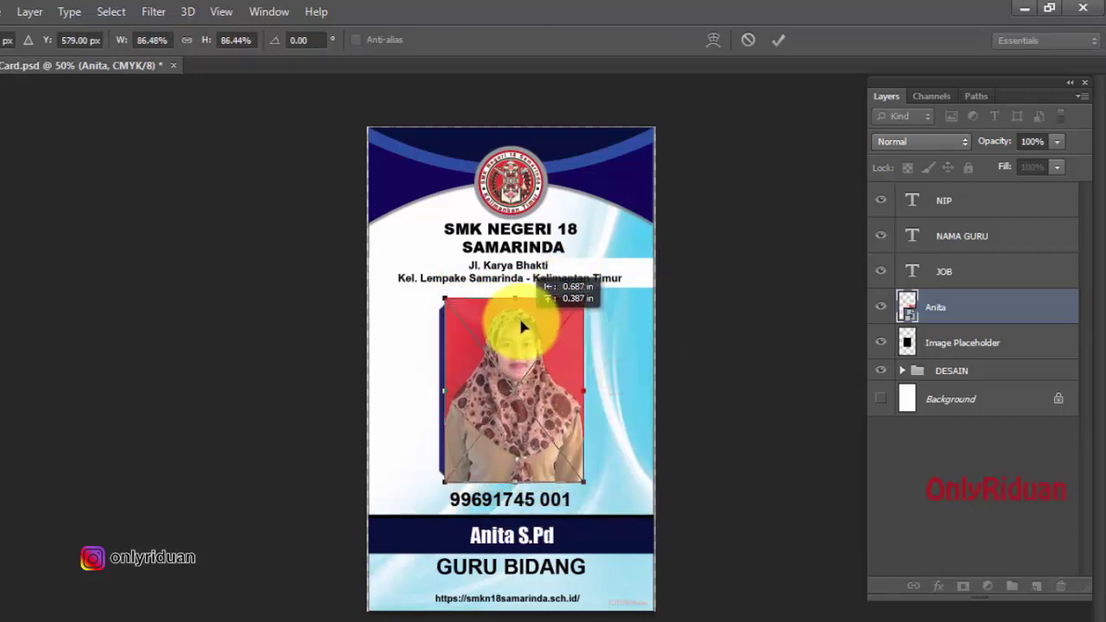
pyautogui.click(775, 40)
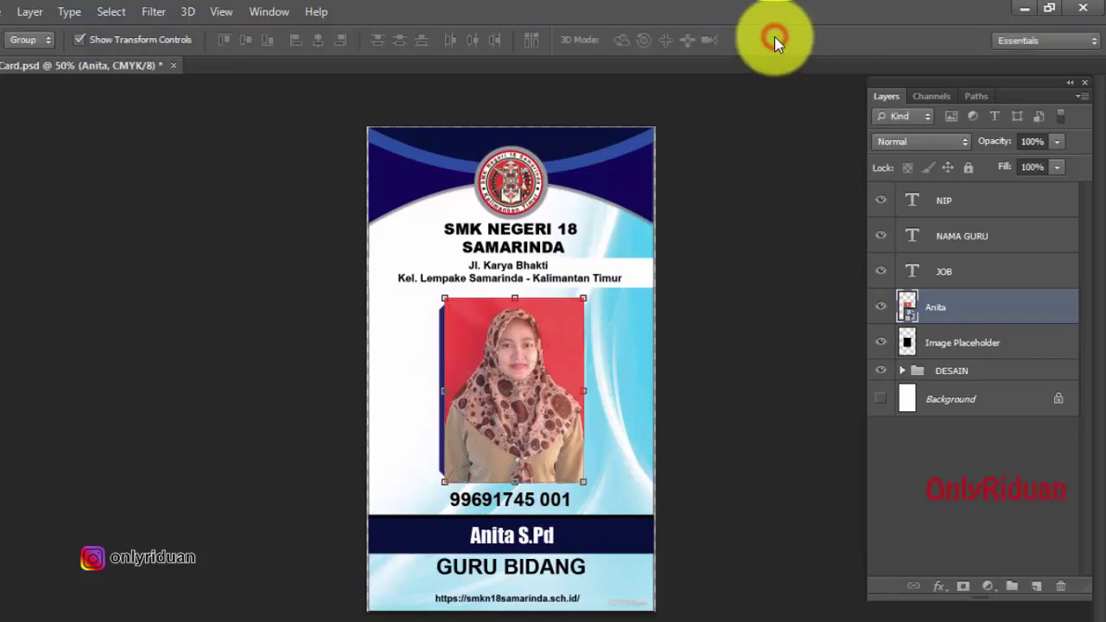
# - Nudge the portrait left, right and down with the arrow keys to align it in the frame
pyautogui.press('Left')
pyautogui.press('Left')
pyautogui.press('Left')
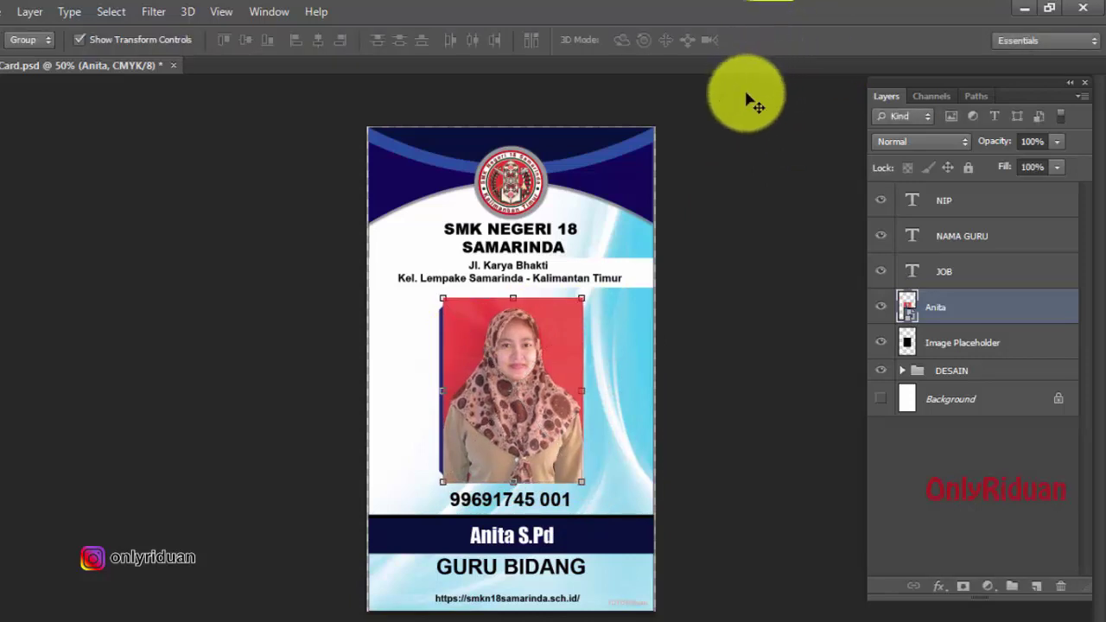
pyautogui.press('Left')
pyautogui.press('Left')
pyautogui.press('Left')
pyautogui.press('Left')
pyautogui.press('Right')
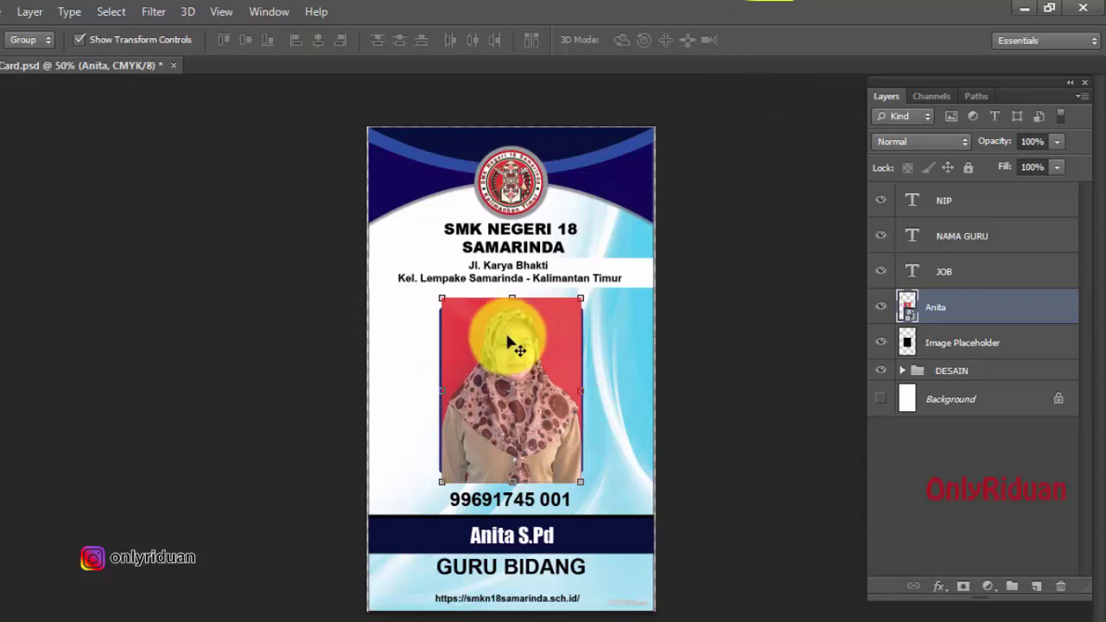
pyautogui.press('Down')
pyautogui.press('Down')
pyautogui.press('Down')
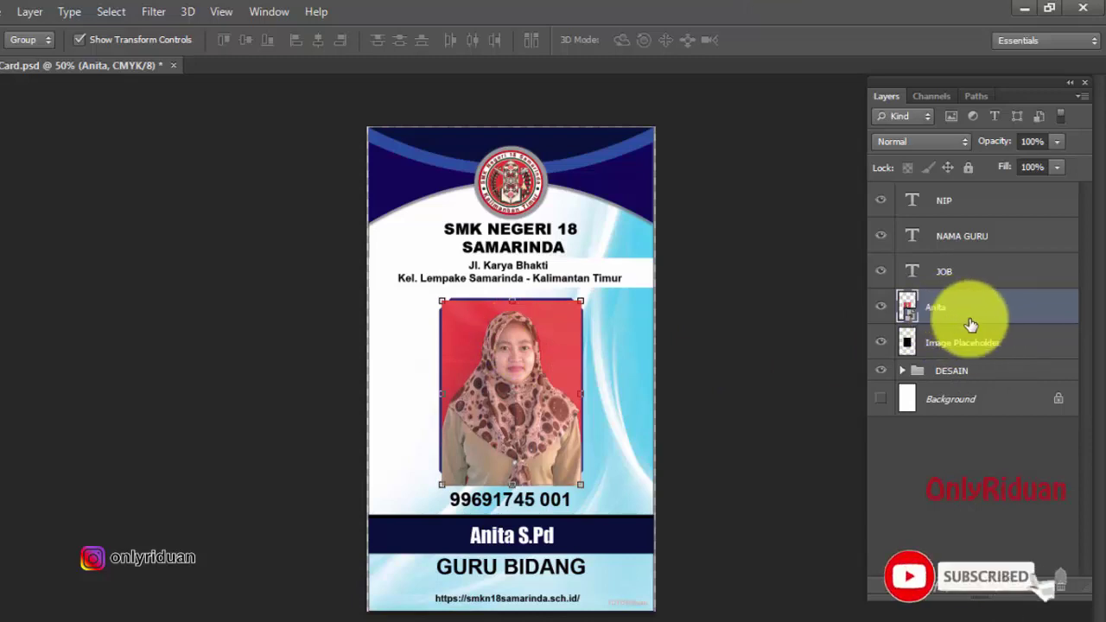
# - Rename the Anita layer to IMAGE
pyautogui.doubleClick(940, 308)
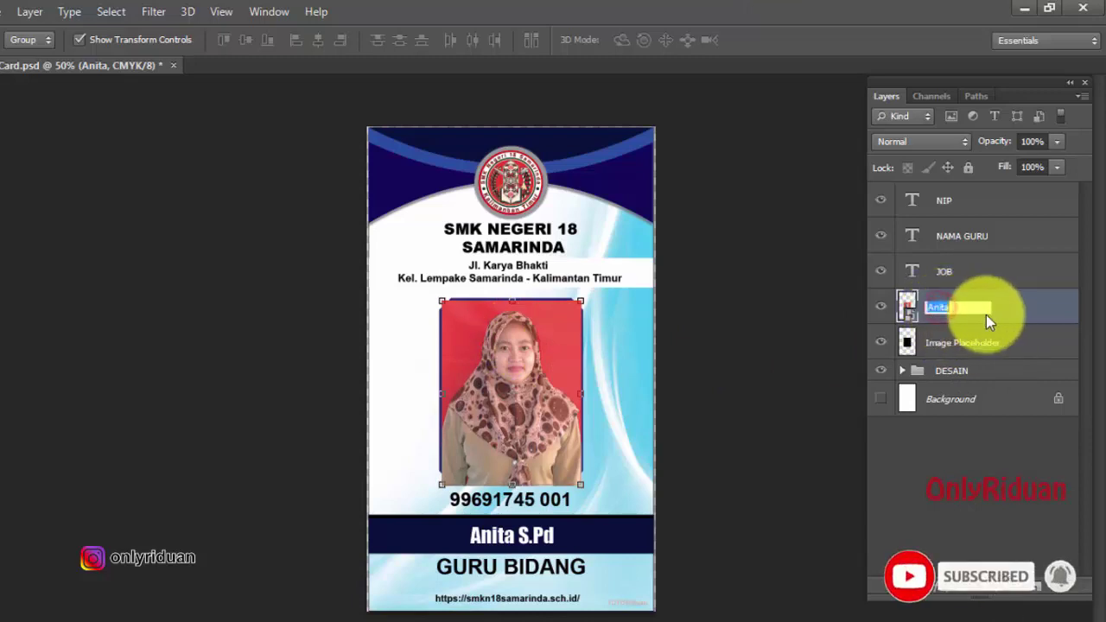
pyautogui.write('IMAGE')
pyautogui.press('Return')
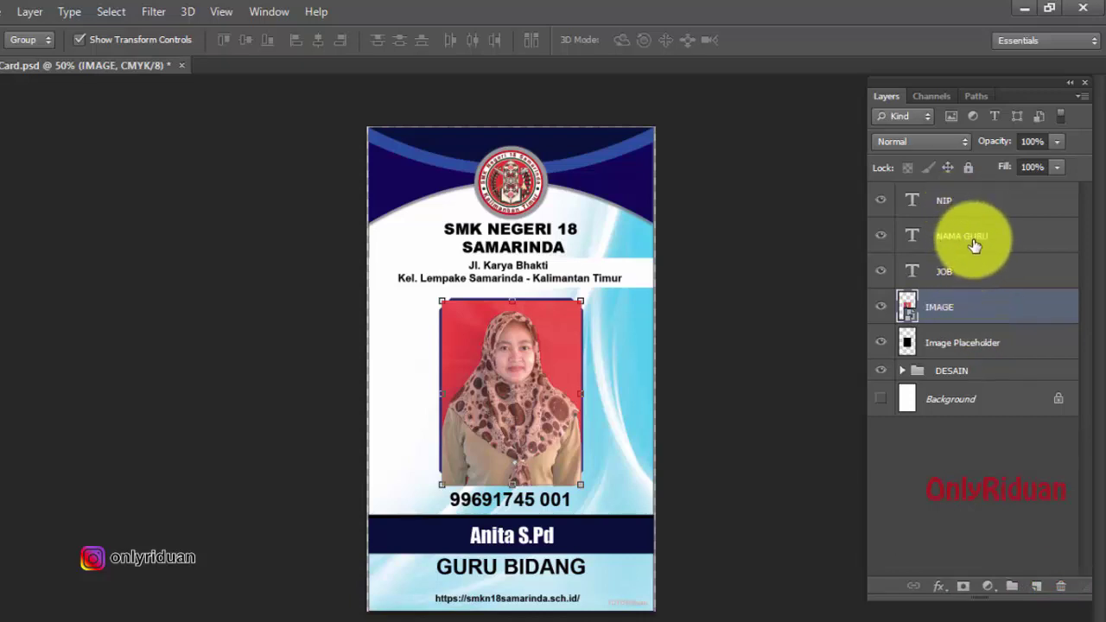
# - Rasterize the IMAGE layer, clip it to the Image Placeholder frame, then switch to Excel
pyautogui.rightClick(982, 311)
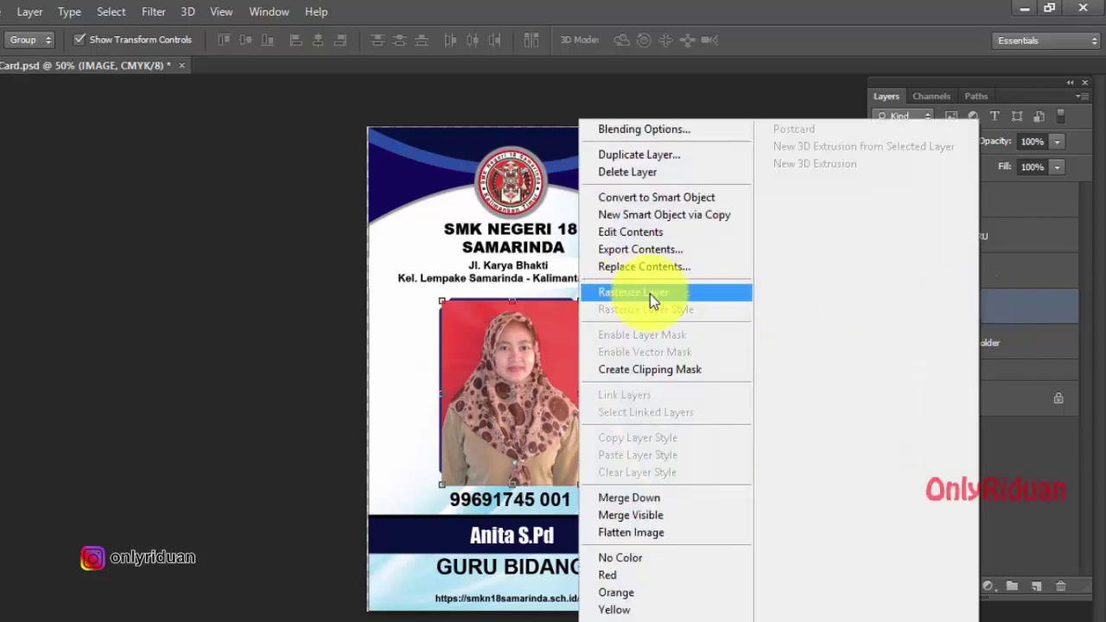
pyautogui.click(650, 294)
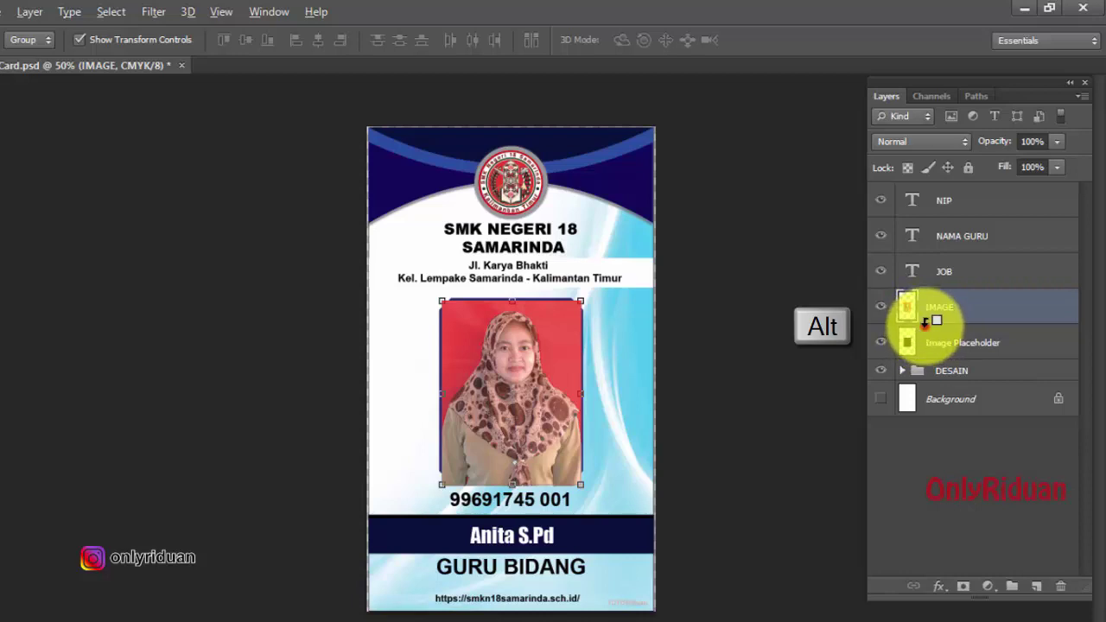
pyautogui.keyDown('alt'); pyautogui.click(930, 321); pyautogui.keyUp('alt')
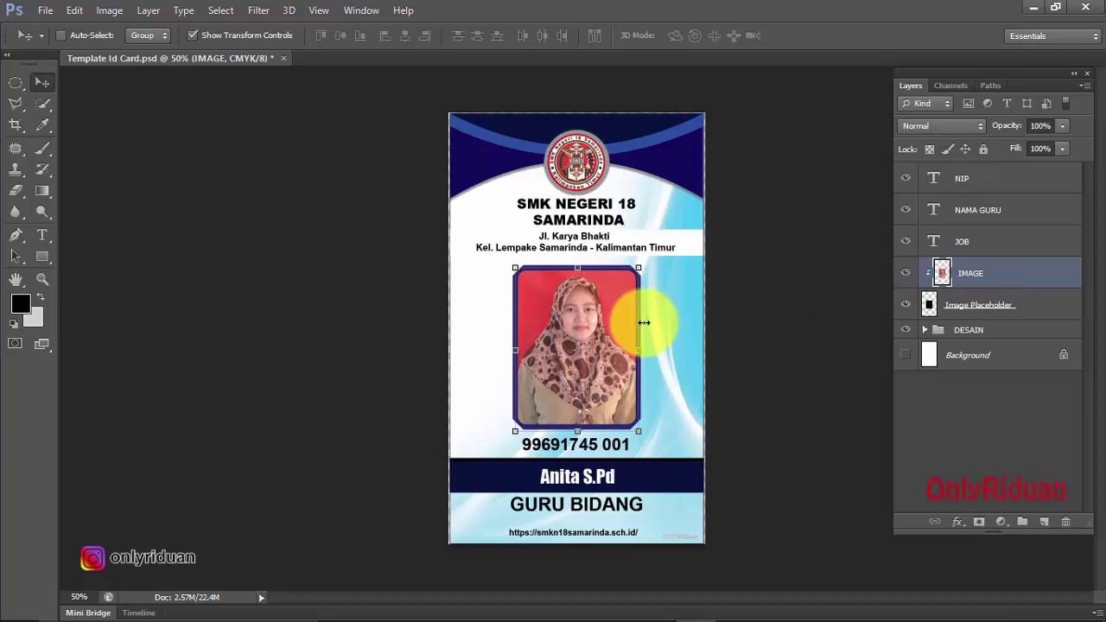
pyautogui.click(743, 607)
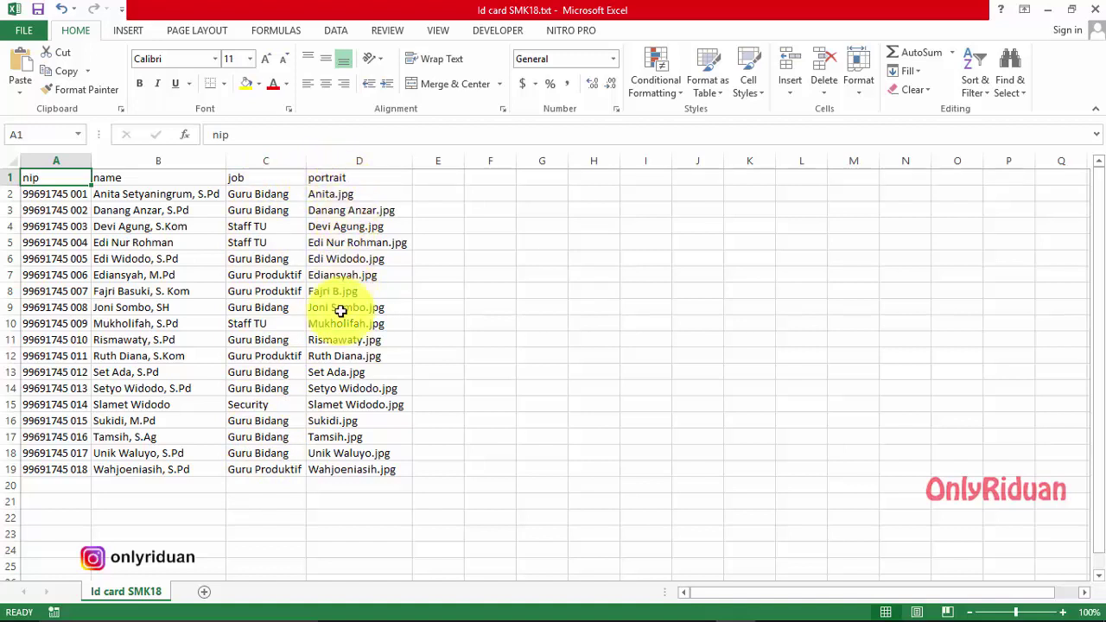
pyautogui.click(432, 606)
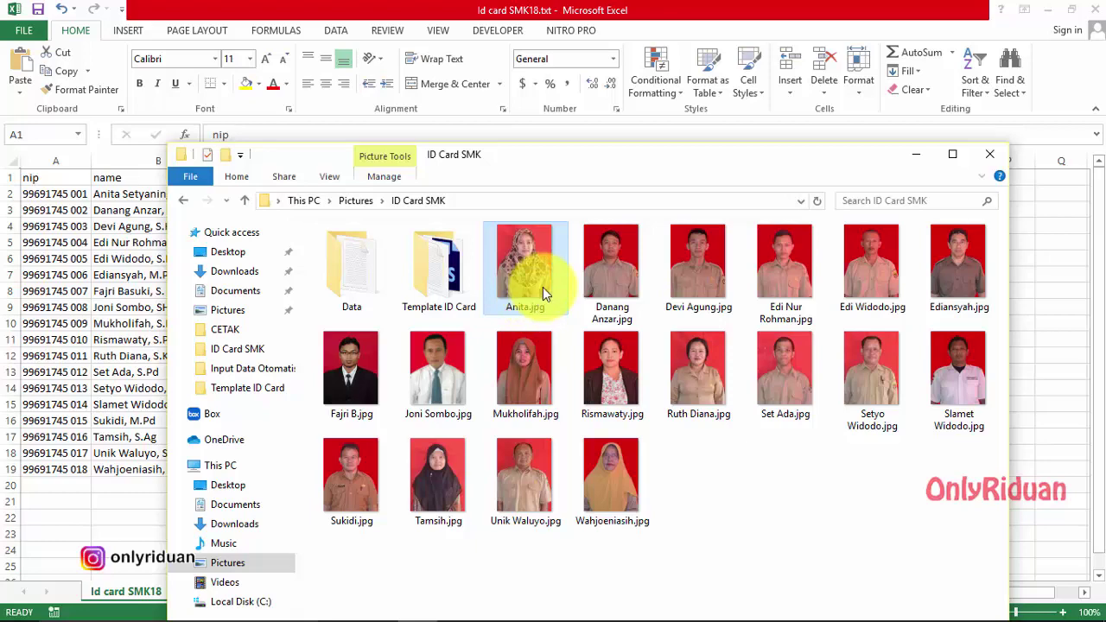
pyautogui.click(918, 152)
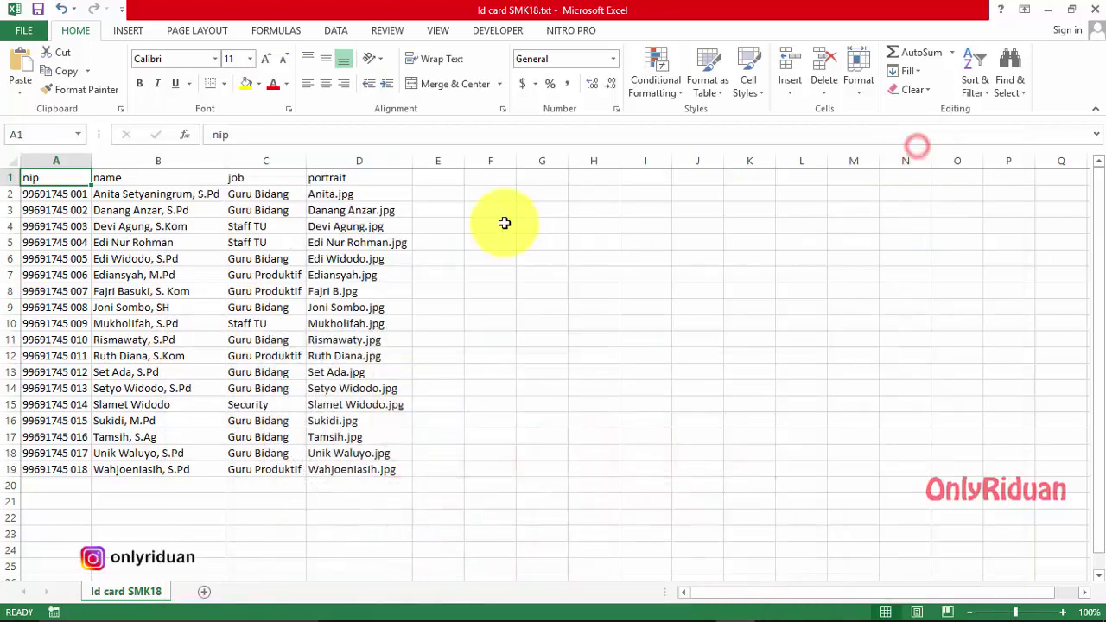
pyautogui.click(325, 194)
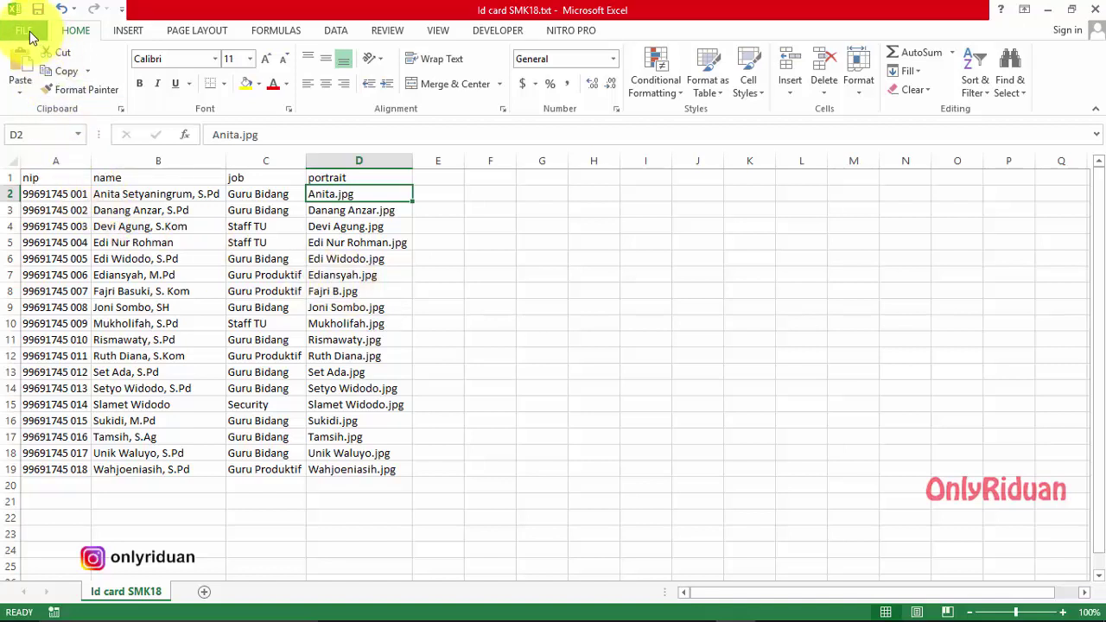
# - Save the sheet as tab-delimited '1 Data Id card.txt' in ID Card SMK, then close Excel without saving
pyautogui.click(29, 34)
pyautogui.click(43, 190)
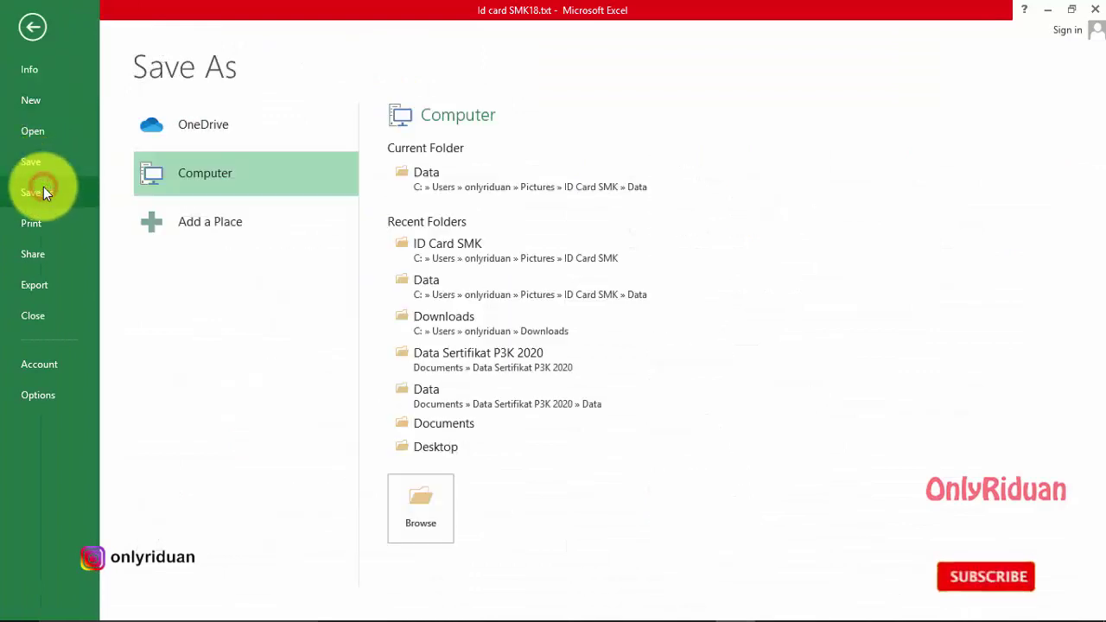
pyautogui.click(471, 257)
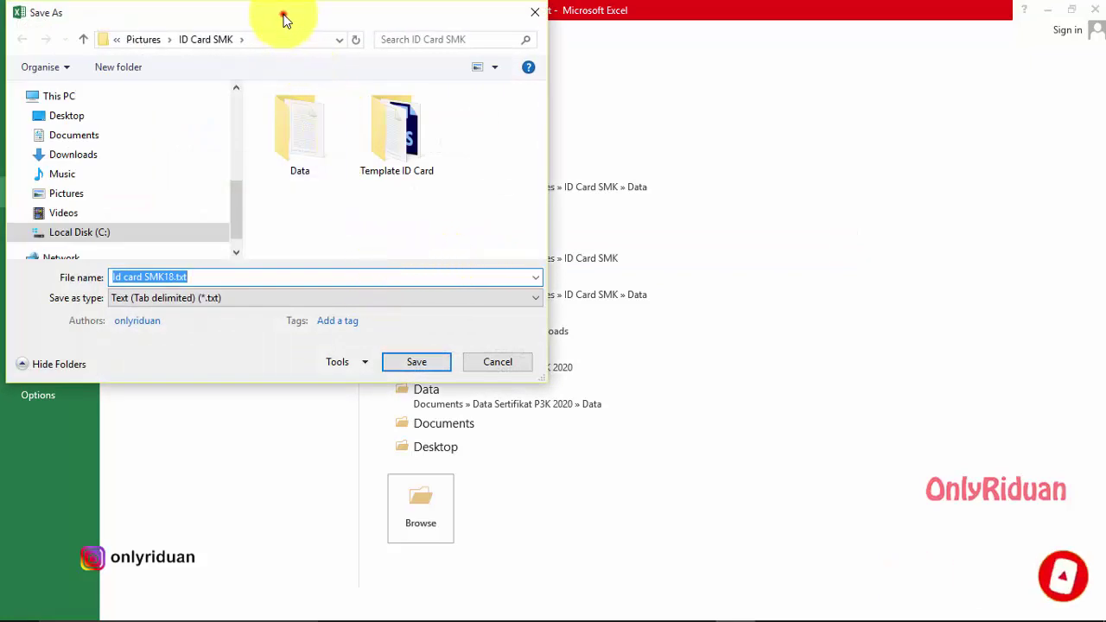
pyautogui.moveTo(285, 18); pyautogui.dragTo(478, 59)
pyautogui.click(360, 318)
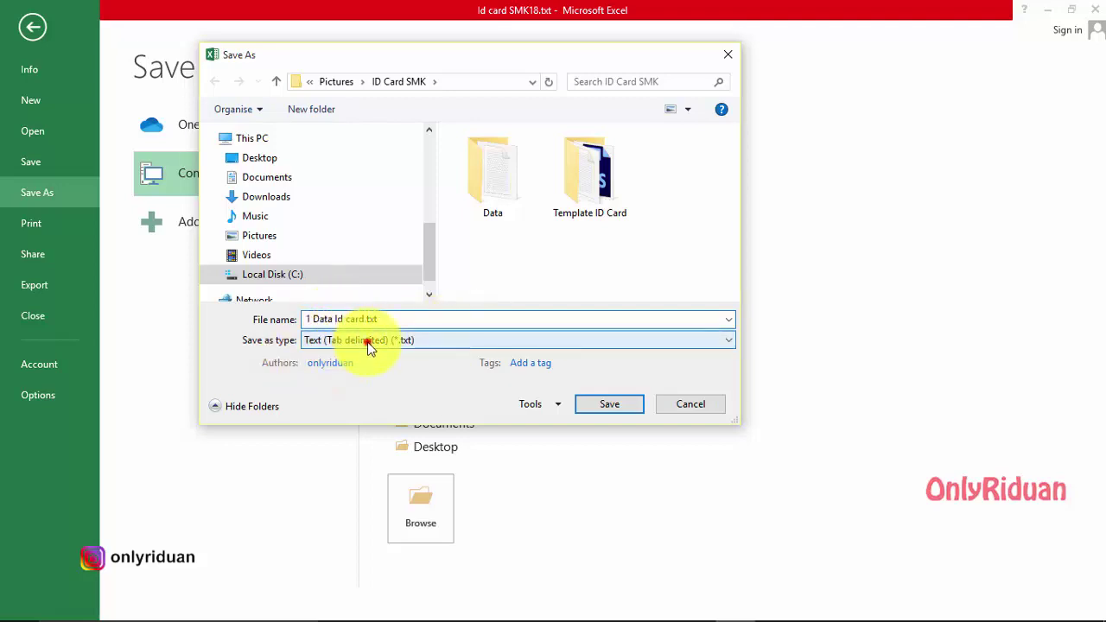
pyautogui.click(366, 341)
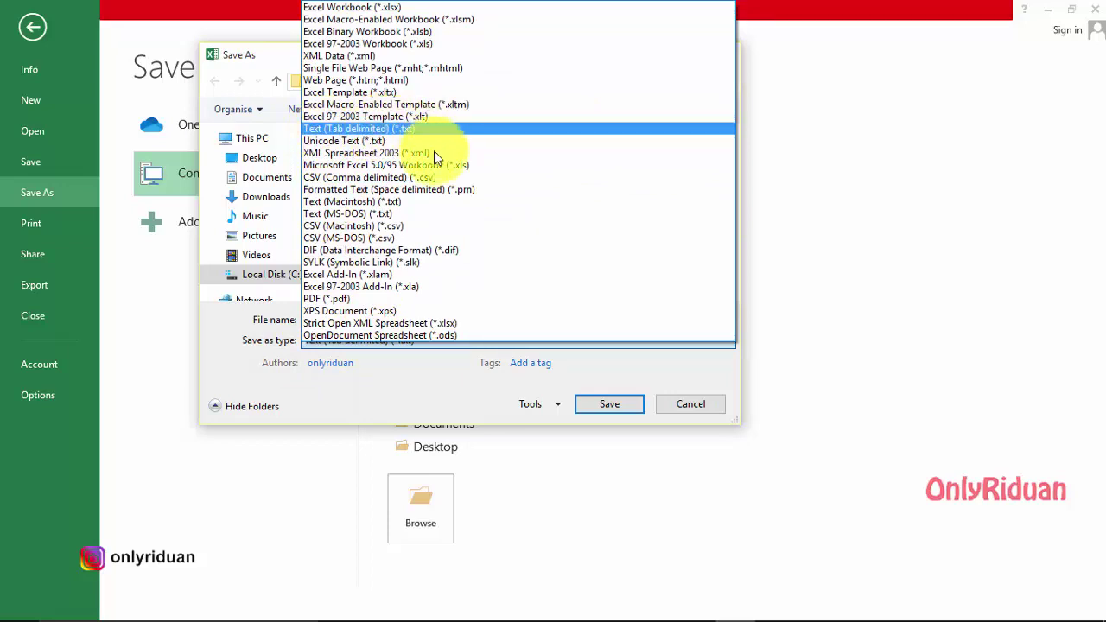
pyautogui.click(422, 129)
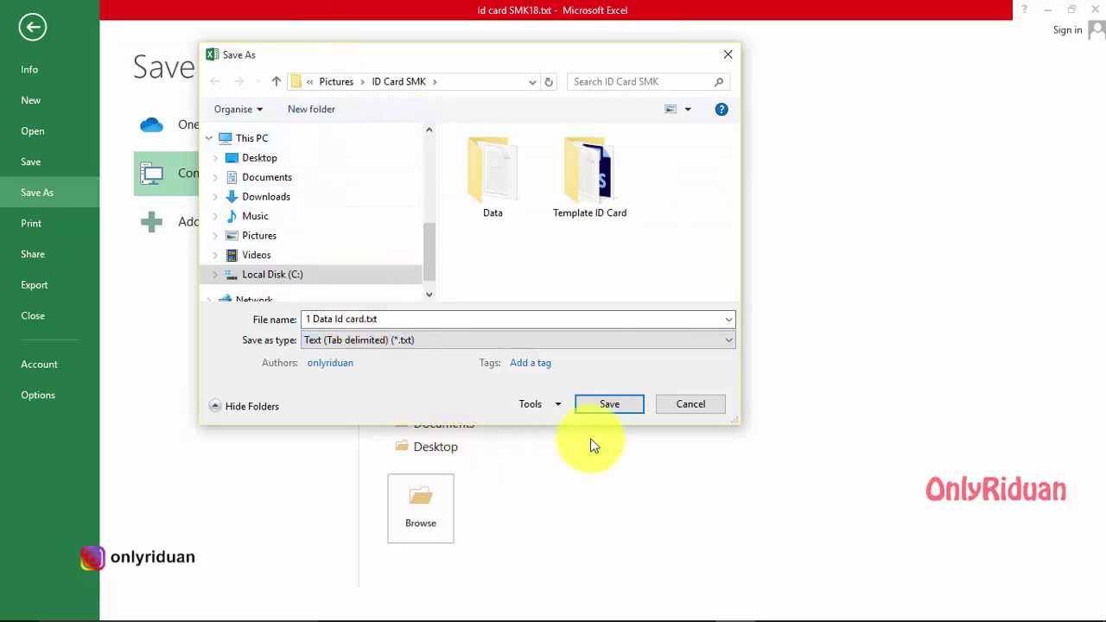
pyautogui.click(611, 403)
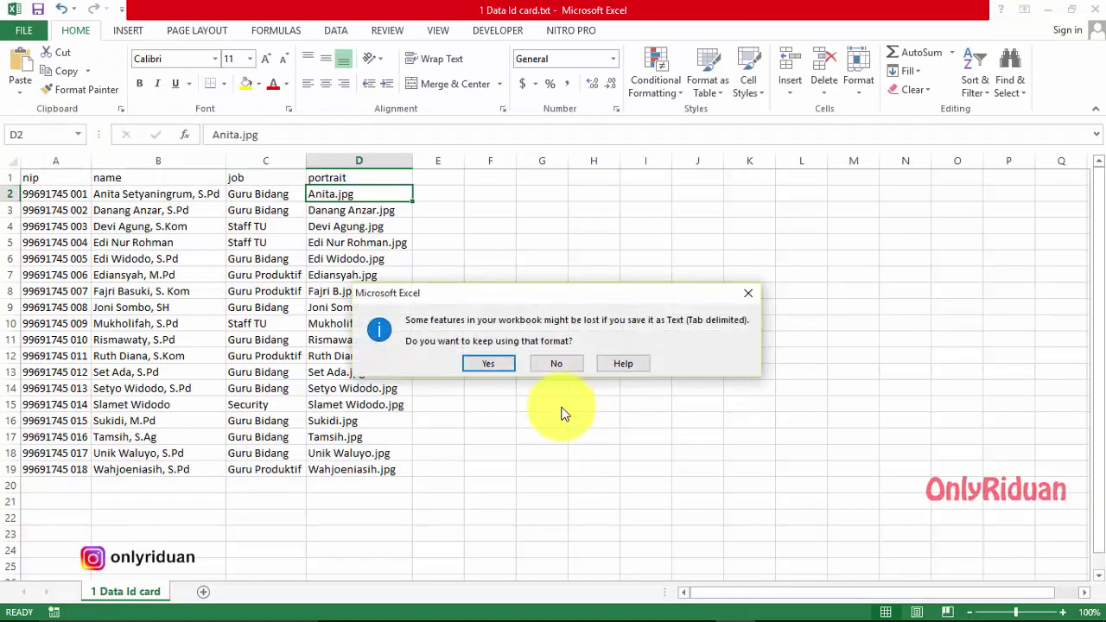
pyautogui.click(486, 365)
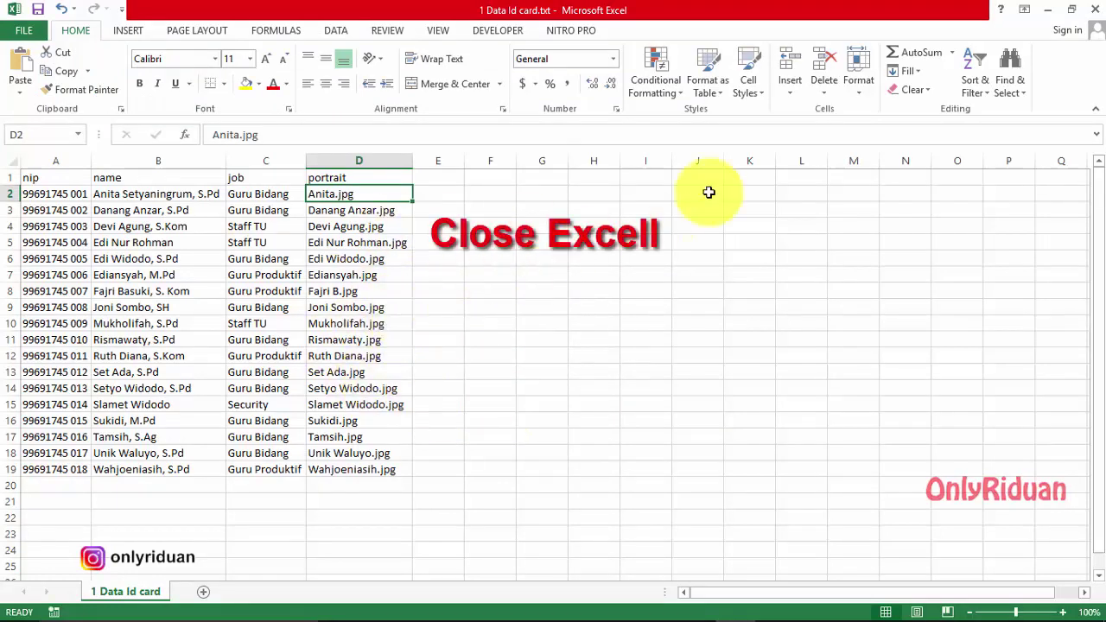
pyautogui.click(1093, 10)
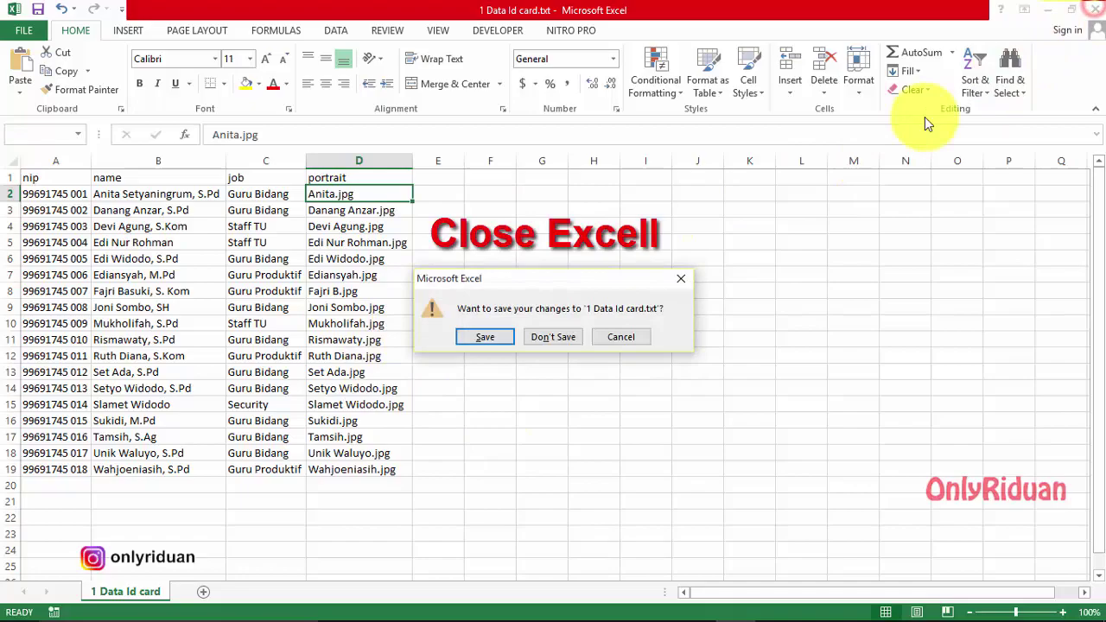
pyautogui.click(550, 338)
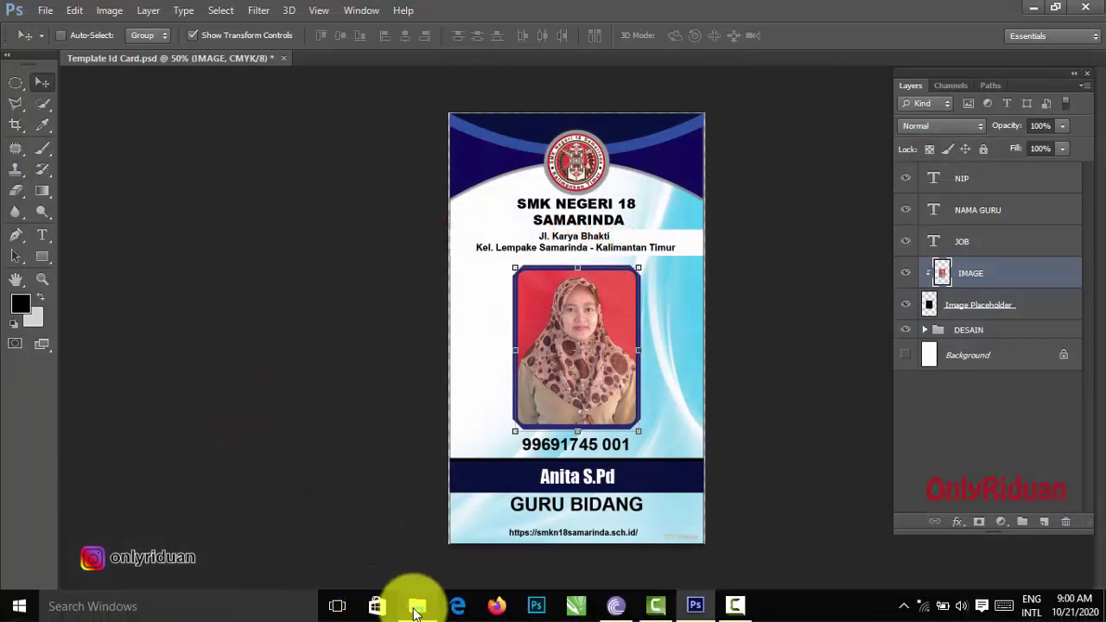
pyautogui.click(416, 607)
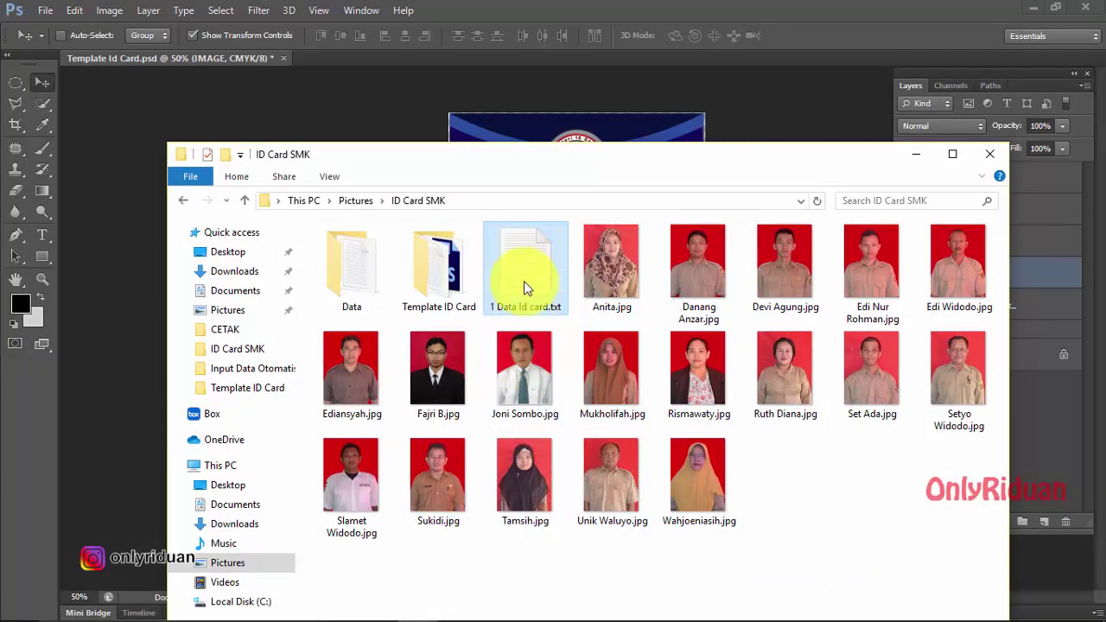
pyautogui.moveTo(524, 267)
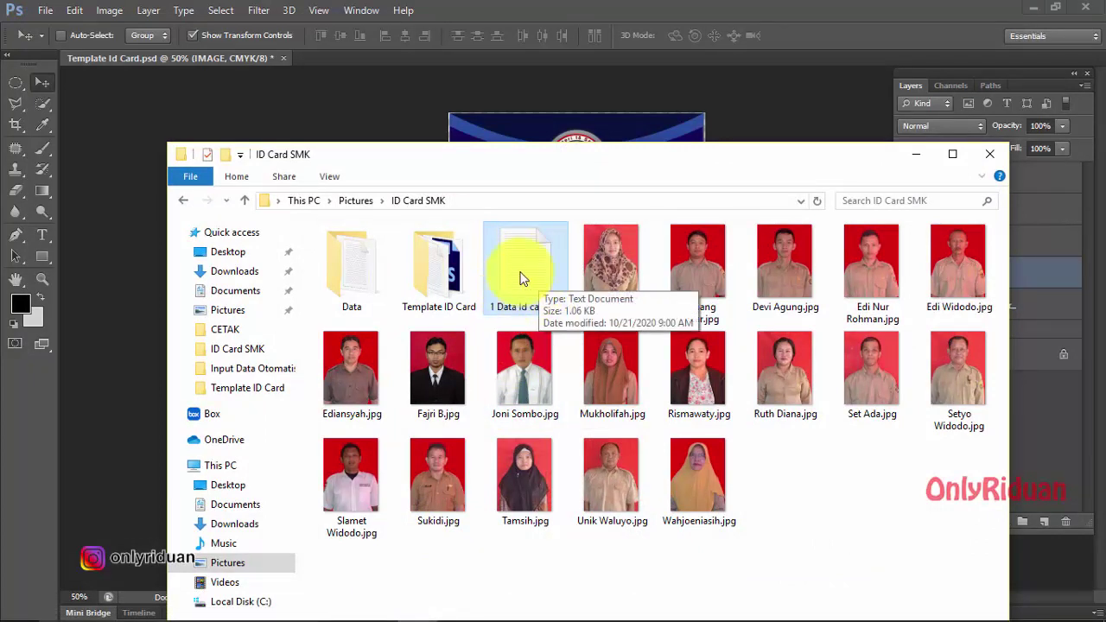
pyautogui.click(521, 279)
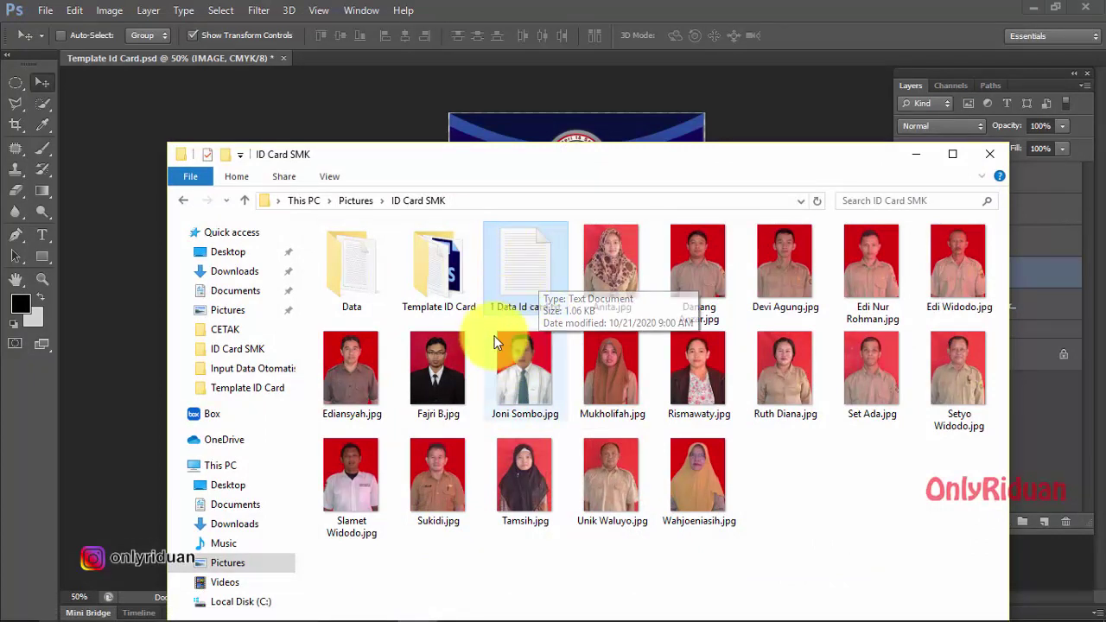
pyautogui.doubleClick(536, 279)
pyautogui.moveTo(652, 163)
pyautogui.mouseDown()
pyautogui.moveTo(487, 151)
pyautogui.moveTo(441, 135)
pyautogui.mouseUp()
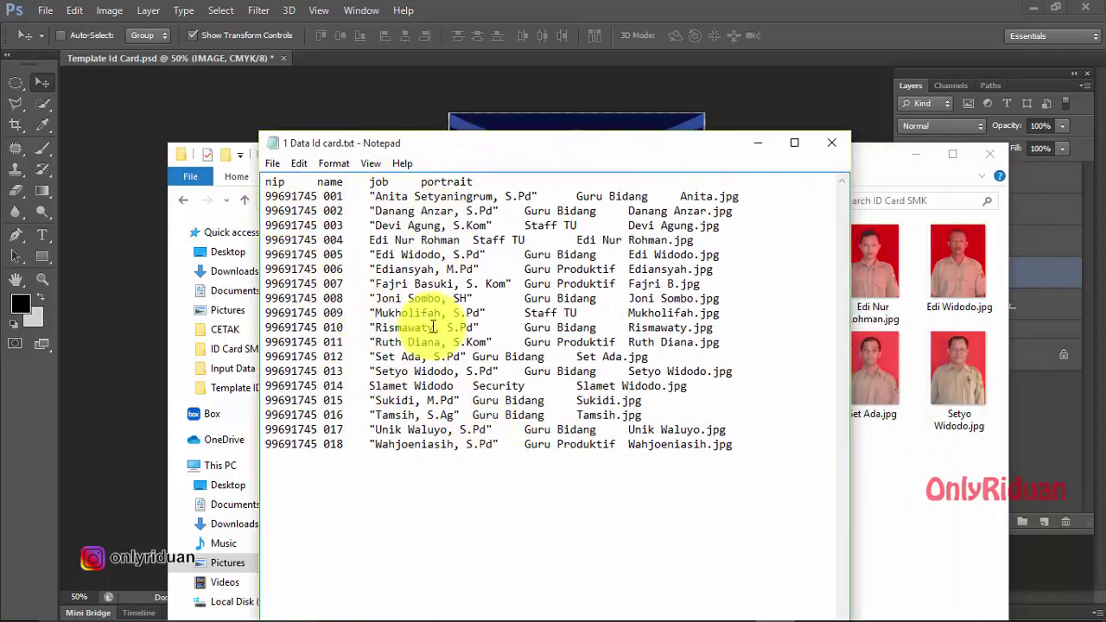
pyautogui.click(753, 141)
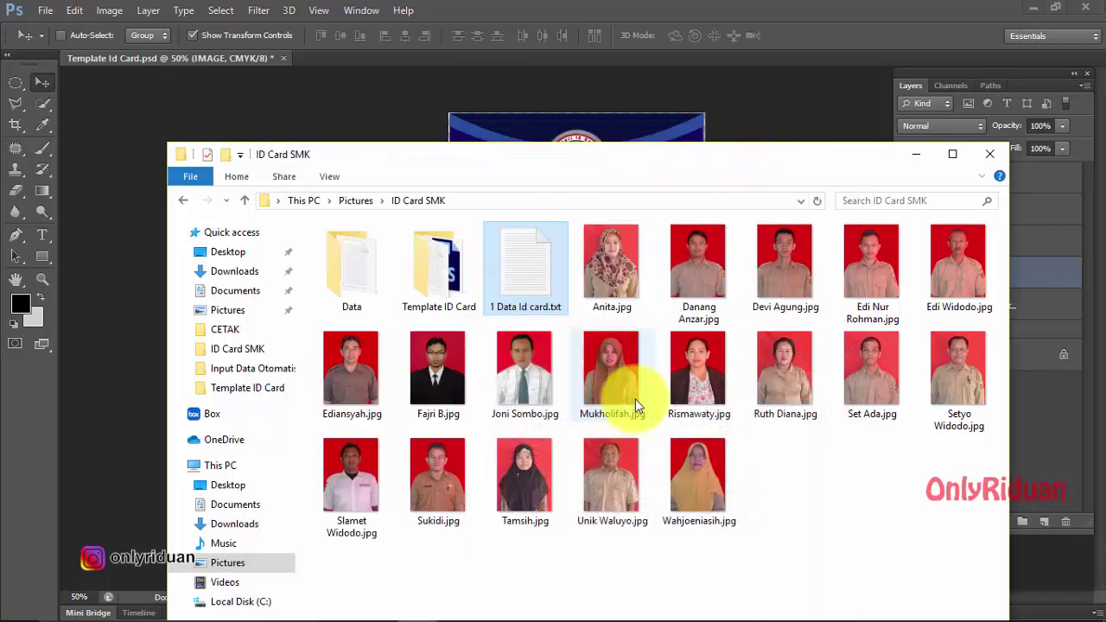
pyautogui.click(913, 153)
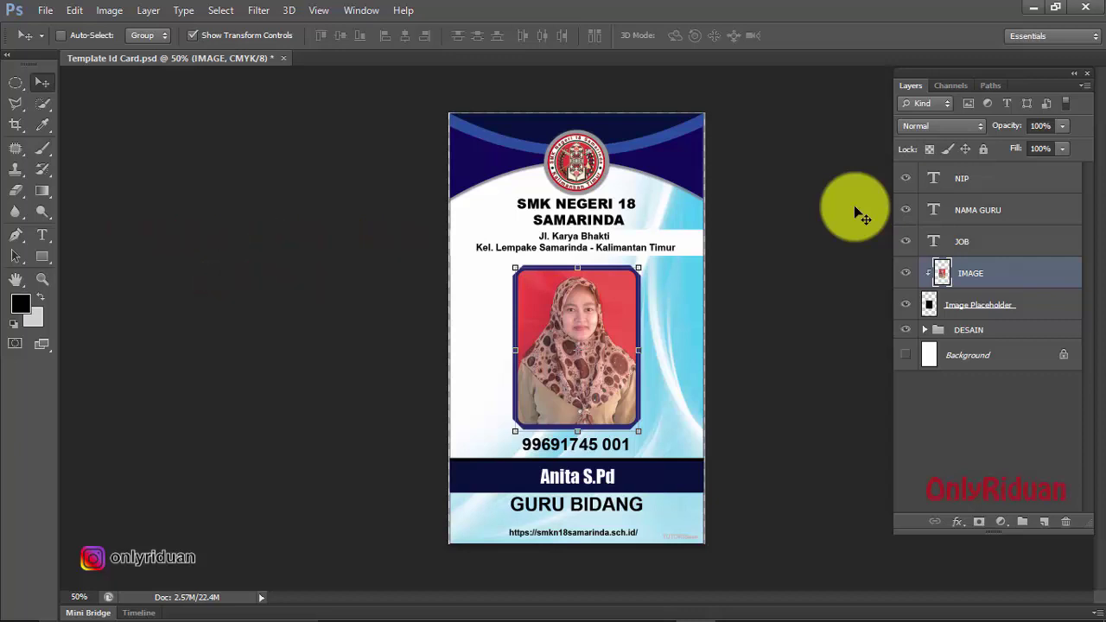
# - Open the variable definitions and enable Text Replacement for the NIP layer
pyautogui.click(110, 10)
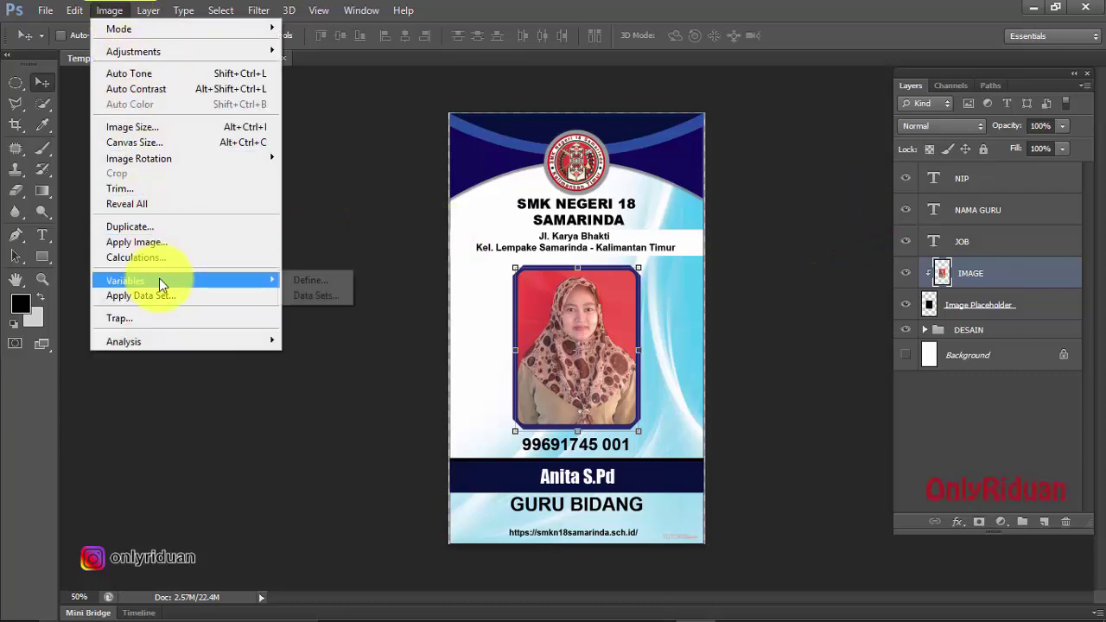
pyautogui.moveTo(126, 281)
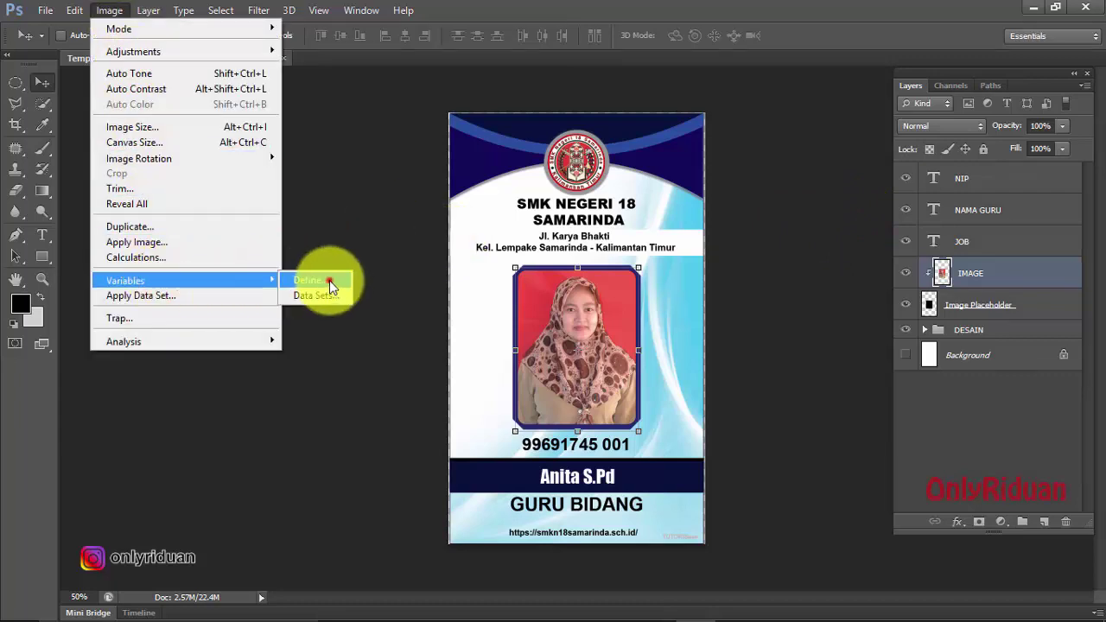
pyautogui.click(329, 280)
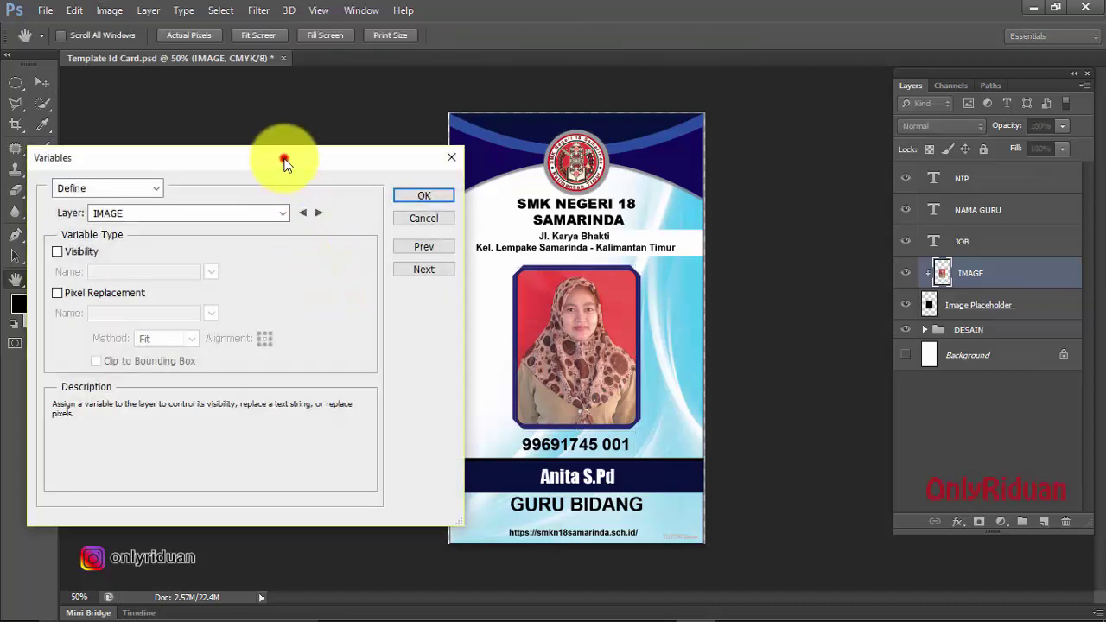
pyautogui.moveTo(284, 159); pyautogui.dragTo(466, 168)
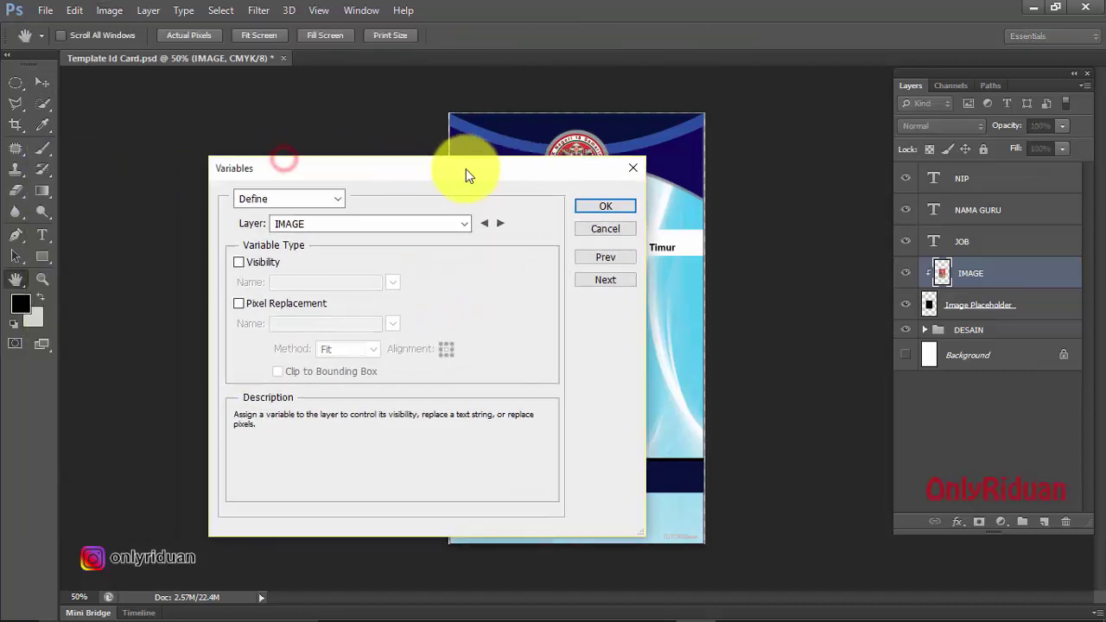
pyautogui.click(464, 223)
pyautogui.click(330, 237)
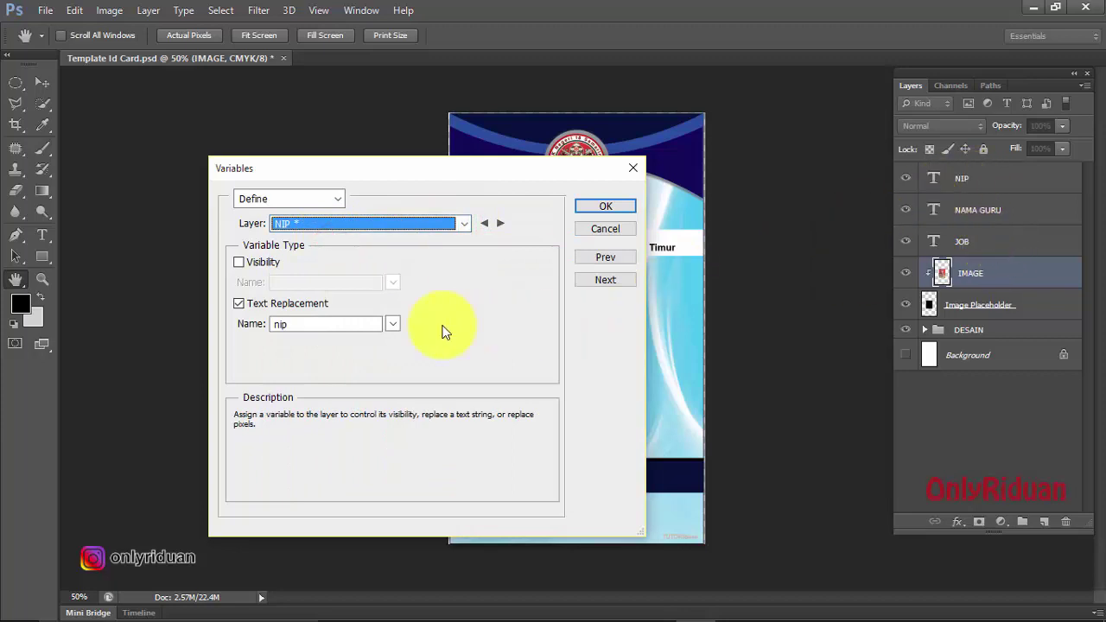
pyautogui.click(262, 309)
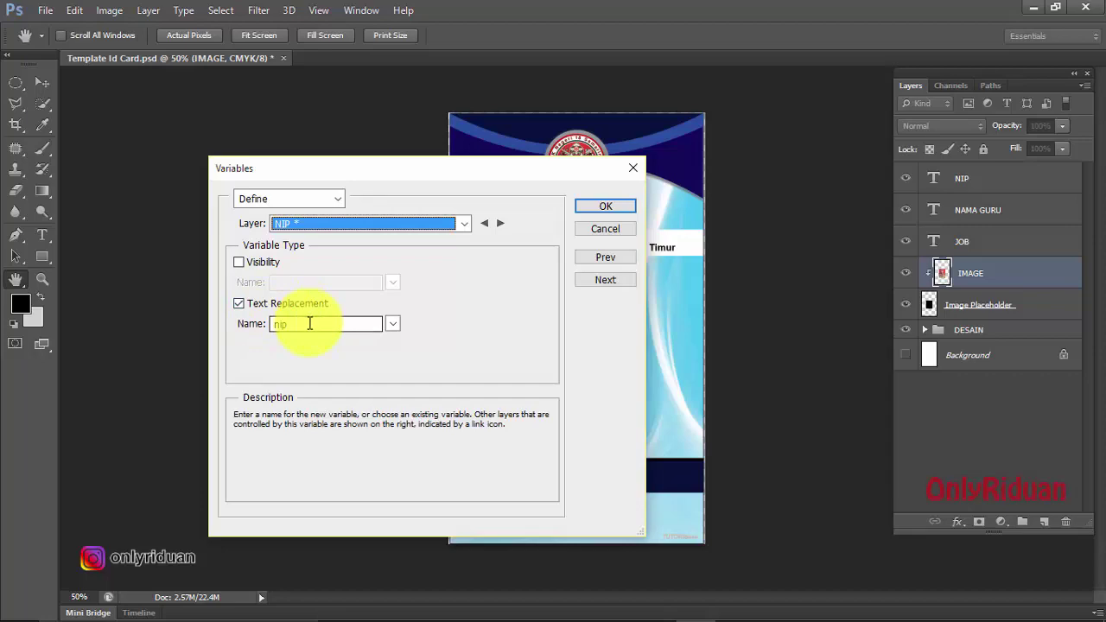
# - Set the NIP variable's name to 'nip', matching the header in the Notepad data file
pyautogui.click(773, 606)
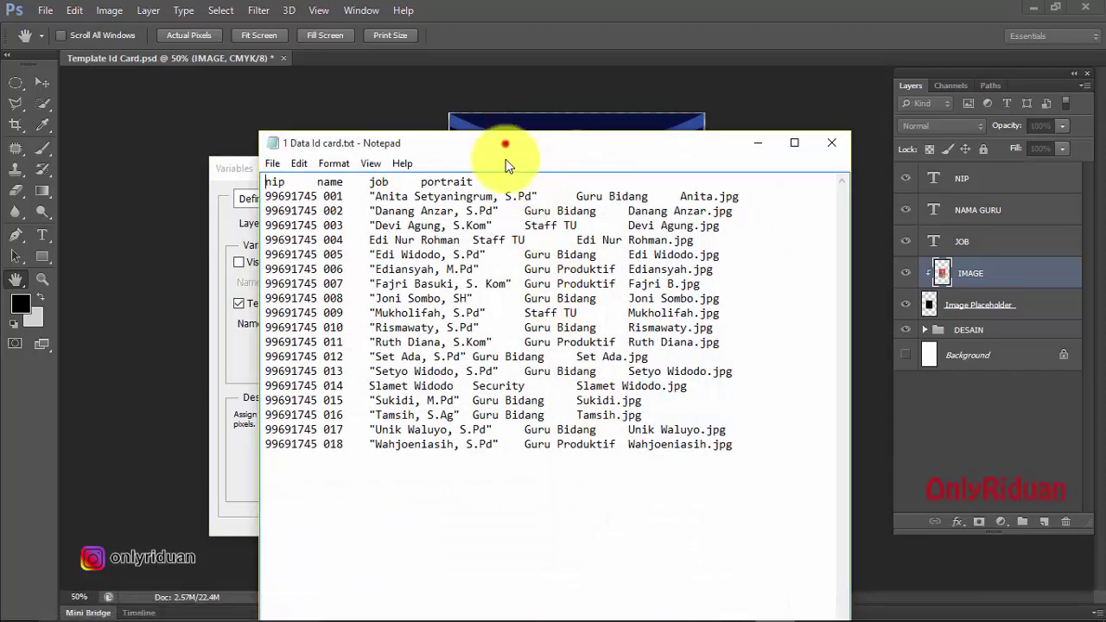
pyautogui.moveTo(506, 159); pyautogui.dragTo(472, 415)
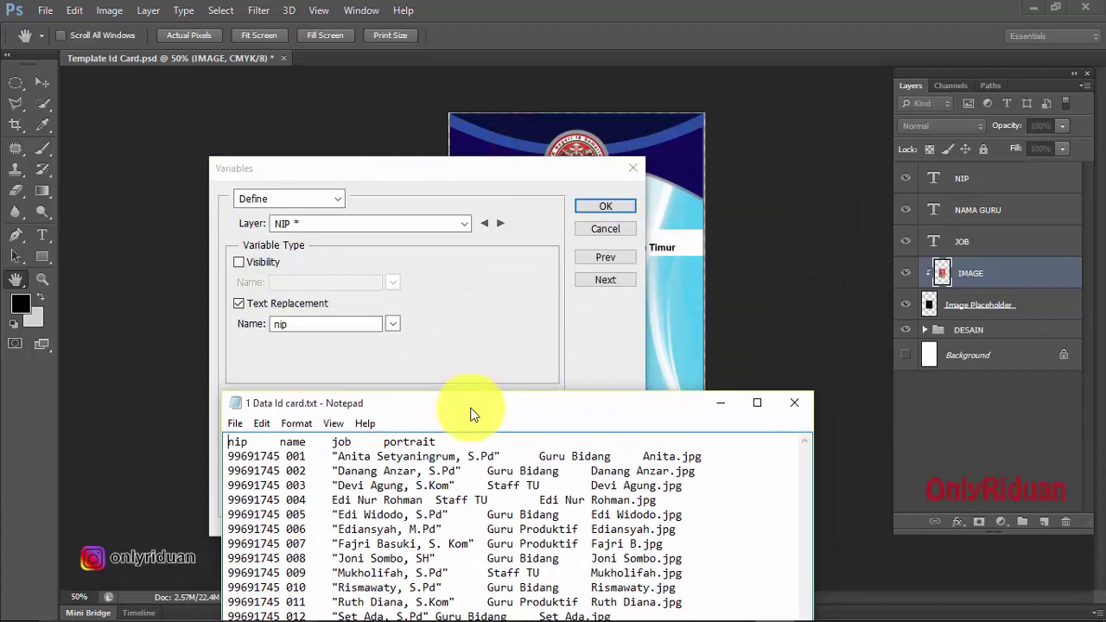
pyautogui.doubleClick(244, 441)
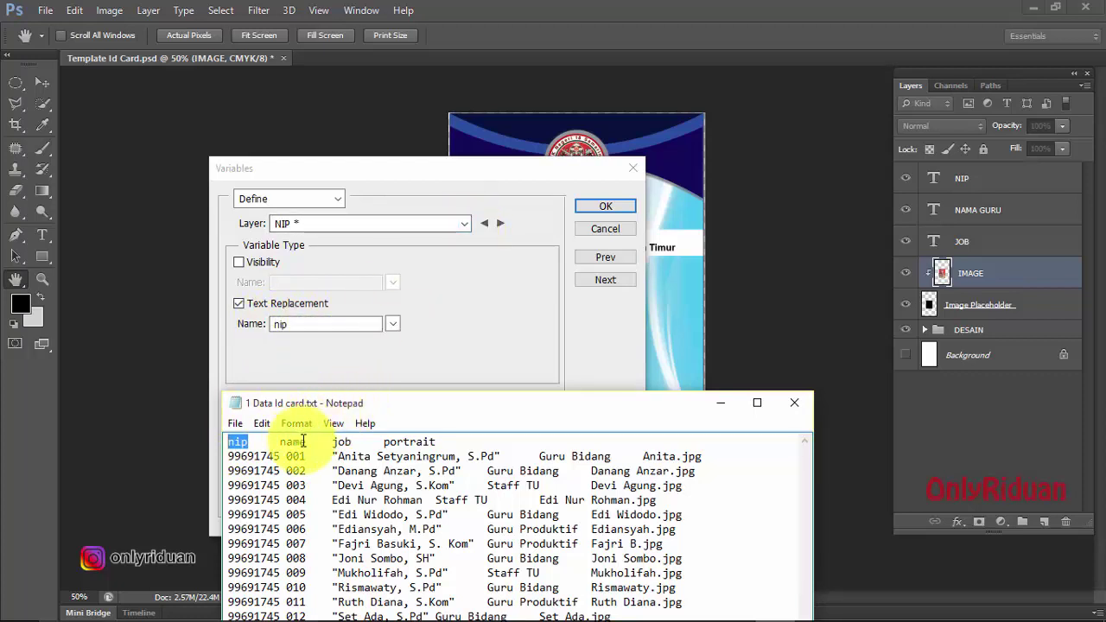
pyautogui.doubleClick(288, 324)
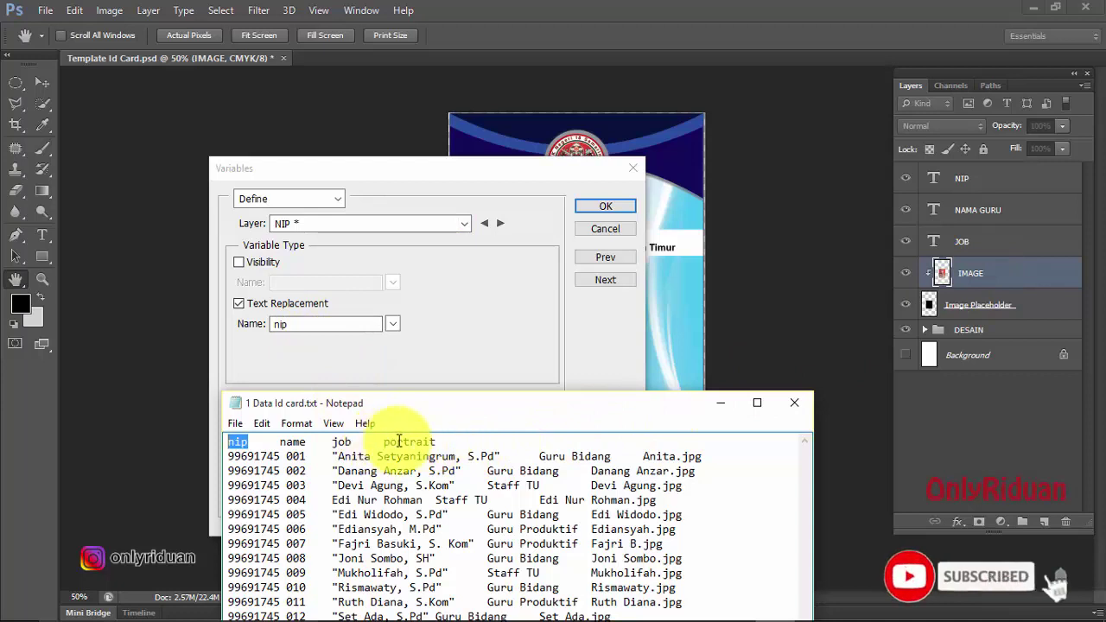
pyautogui.click(412, 226)
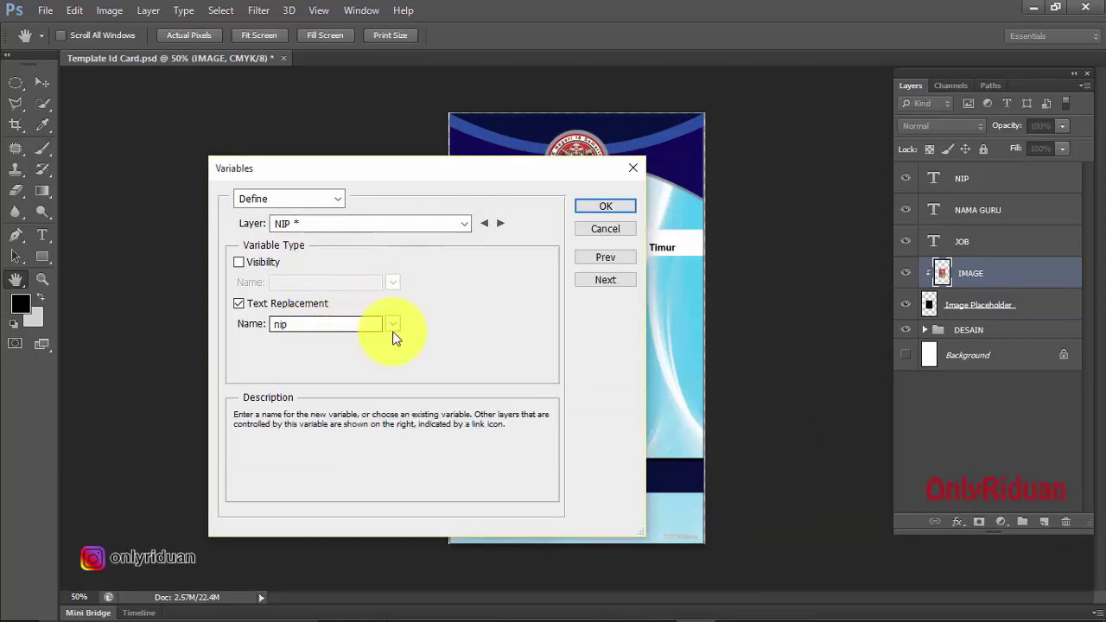
pyautogui.click(363, 321)
pyautogui.doubleClick(316, 322)
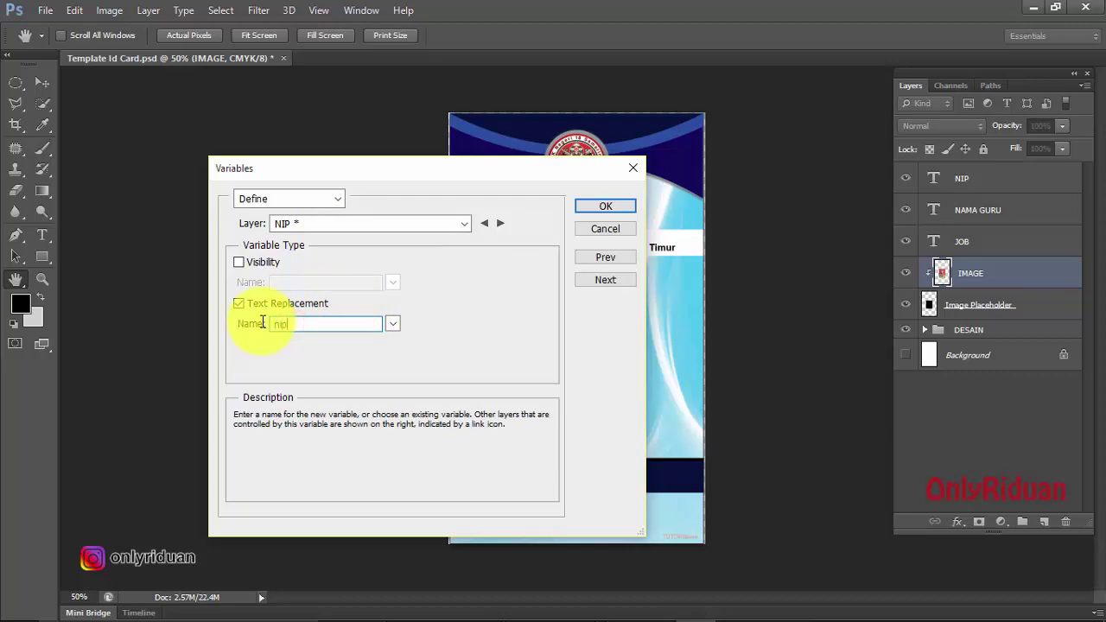
# - Check the NAMA GURU layer's 'name' and the JOB layer's 'job' variable names
pyautogui.click(461, 222)
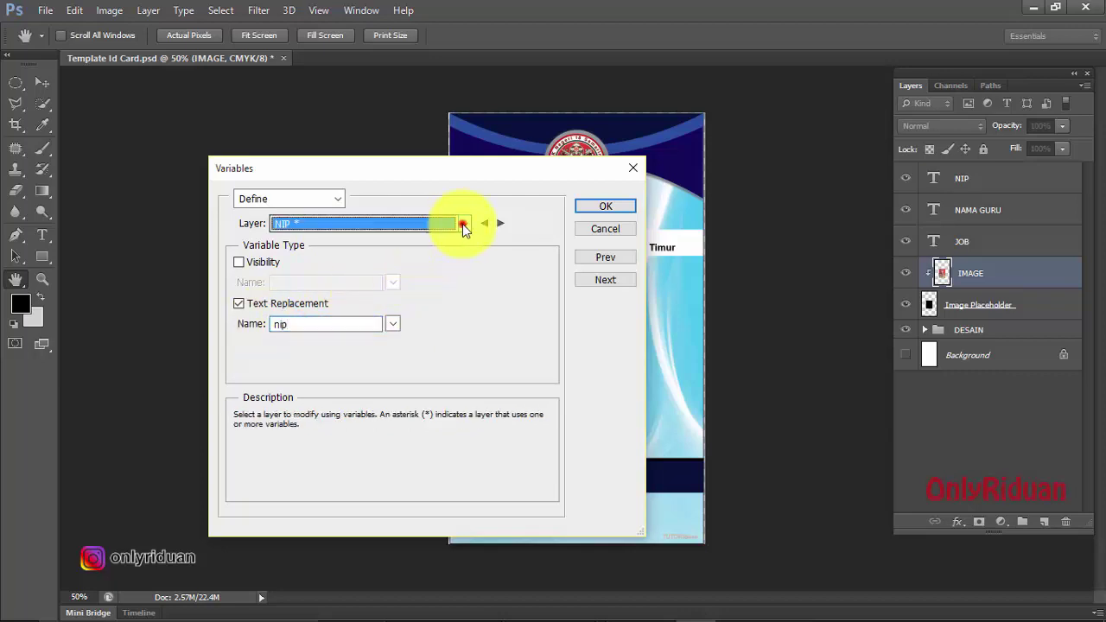
pyautogui.click(328, 250)
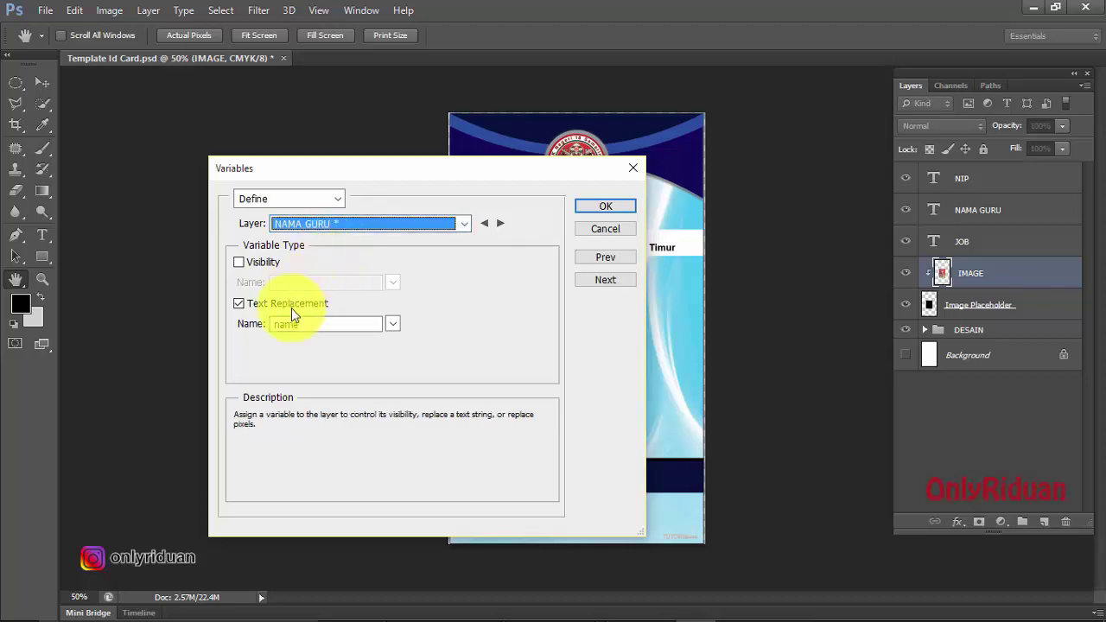
pyautogui.click(319, 322)
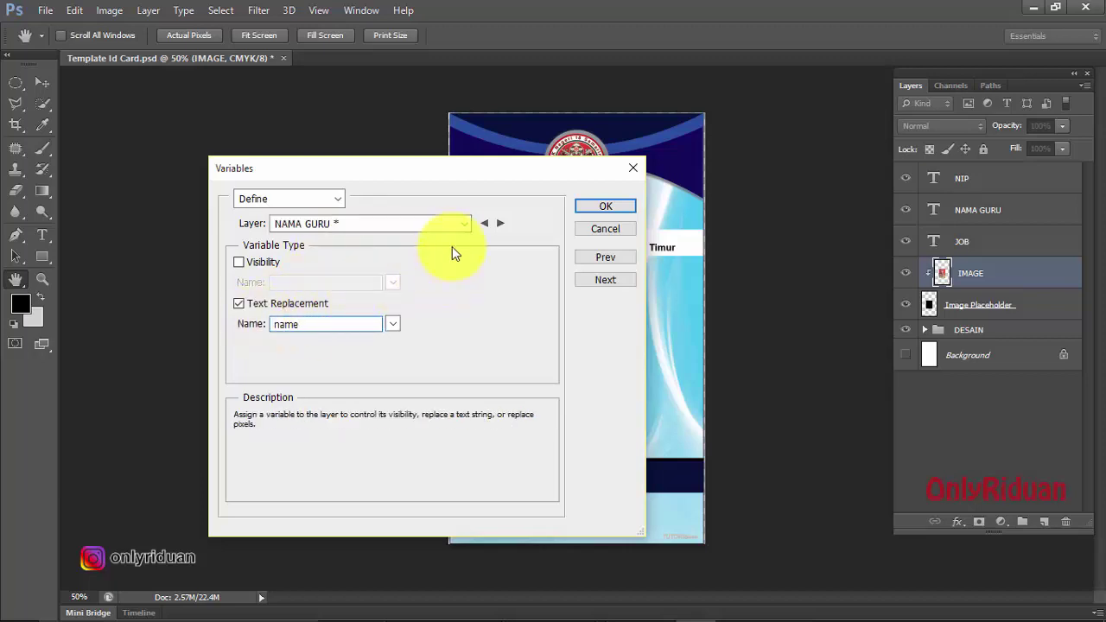
pyautogui.click(464, 223)
pyautogui.click(365, 265)
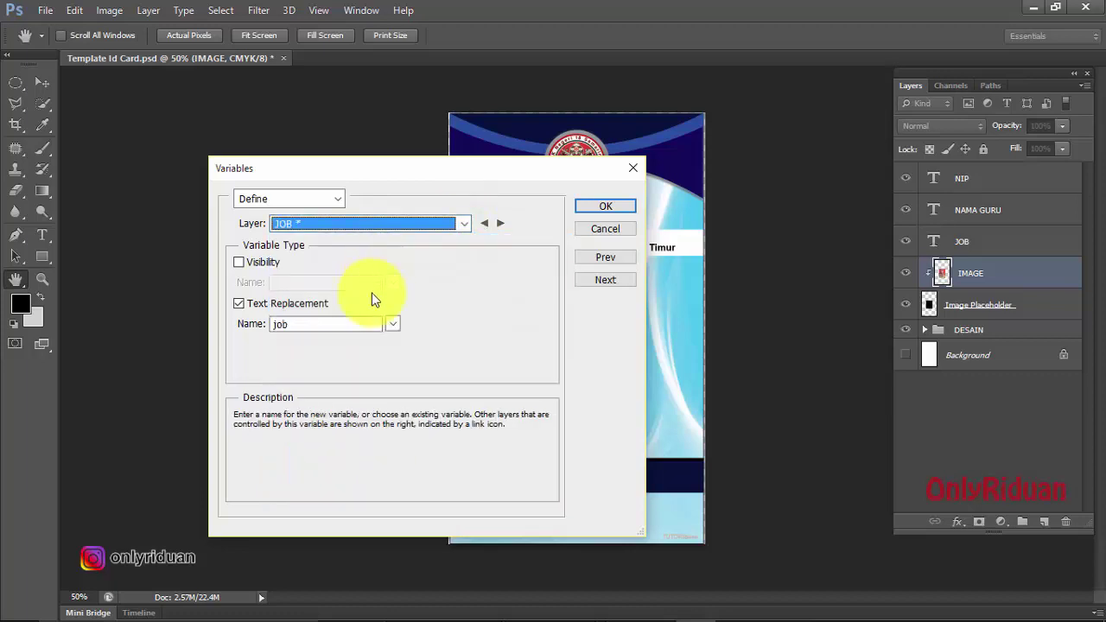
pyautogui.click(319, 322)
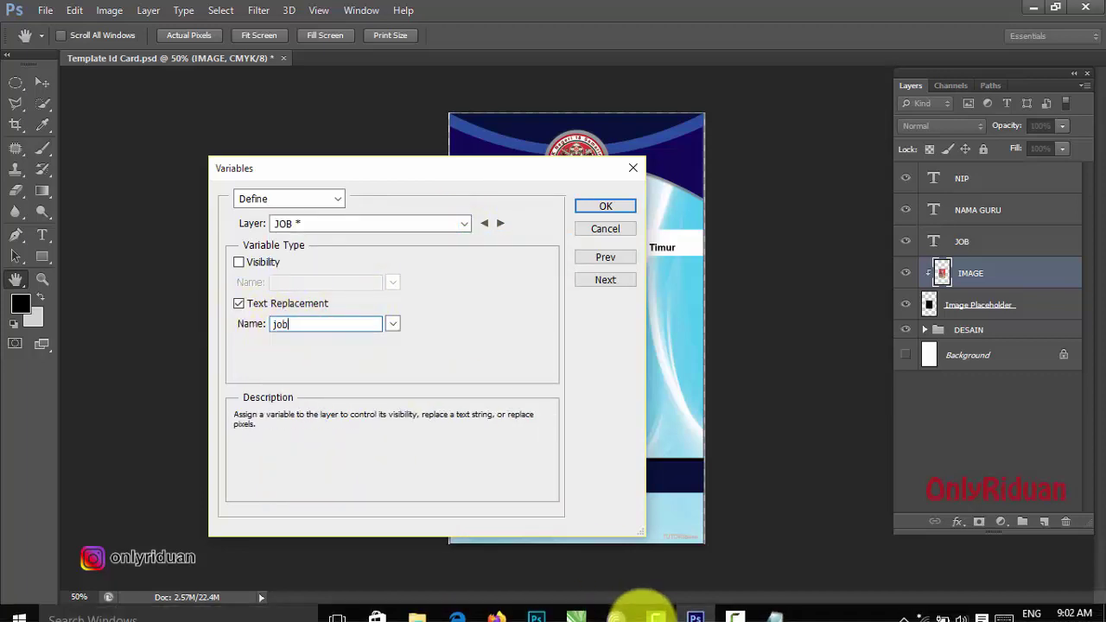
# - Turn on Pixel Replacement for the IMAGE photo layer
pyautogui.click(464, 225)
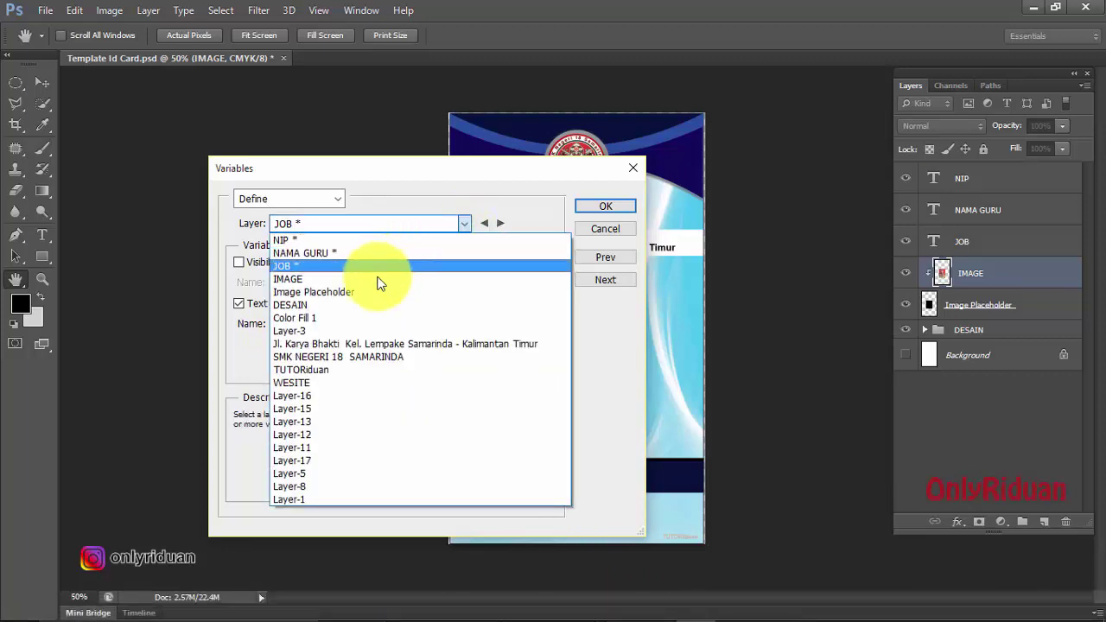
pyautogui.click(383, 279)
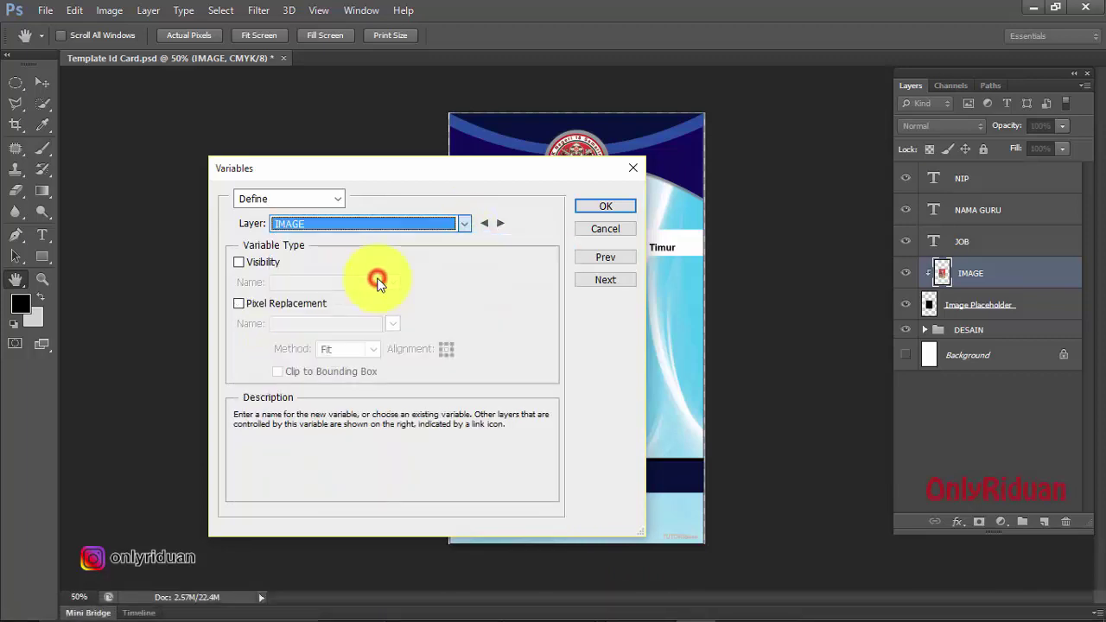
pyautogui.click(240, 304)
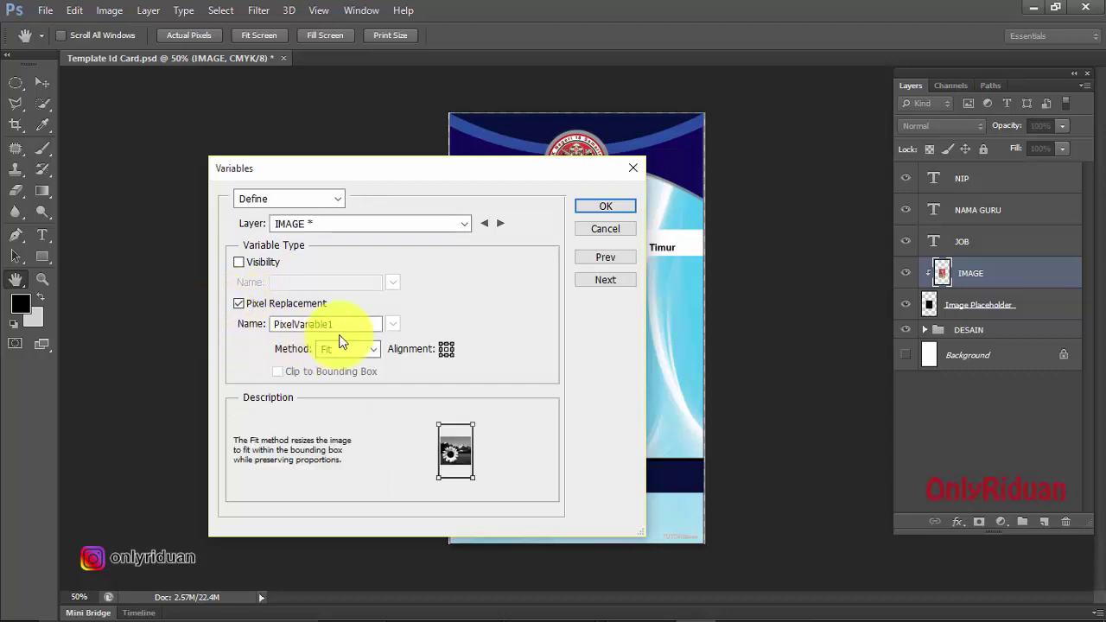
pyautogui.moveTo(342, 324); pyautogui.dragTo(270, 324)
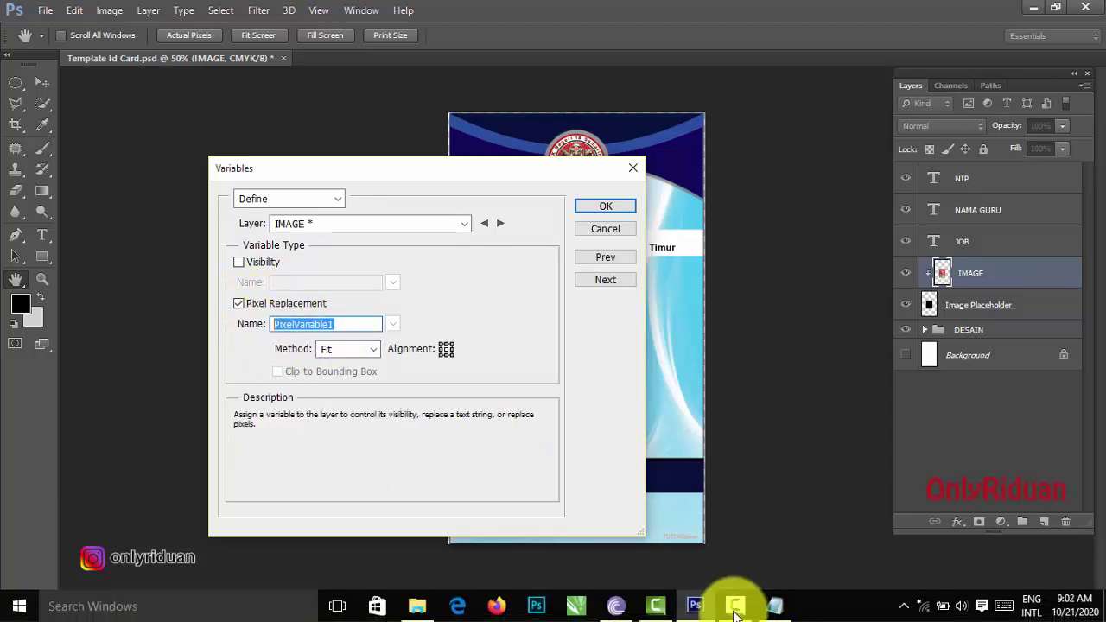
# - Rename the IMAGE variable to 'portrait', copied from the Notepad header, and set Method to Fill
pyautogui.click(776, 601)
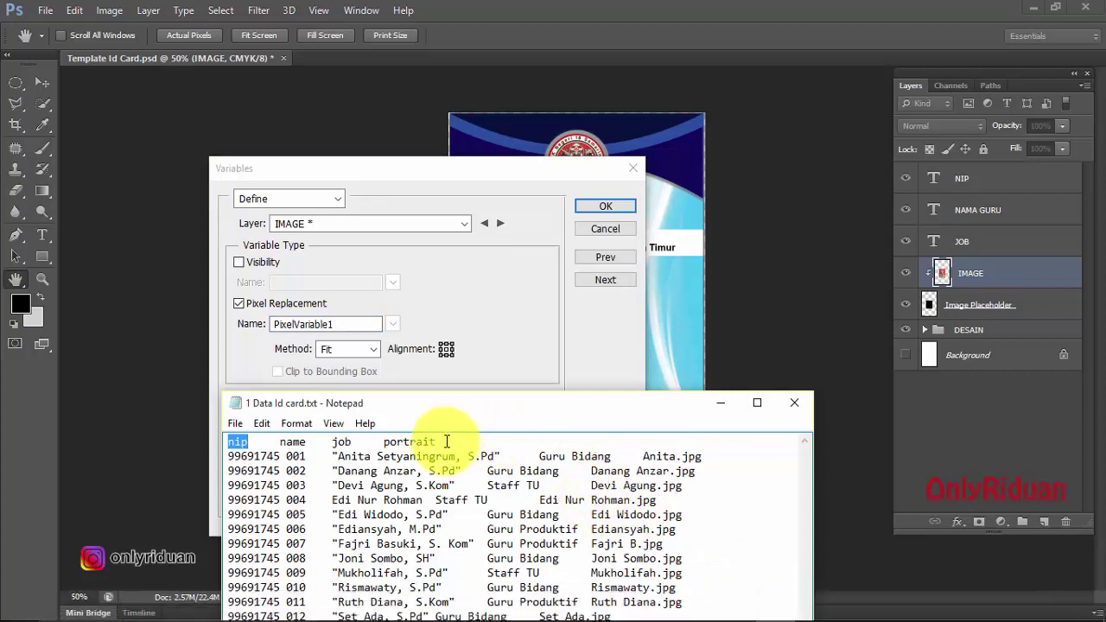
pyautogui.moveTo(438, 442); pyautogui.dragTo(386, 441)
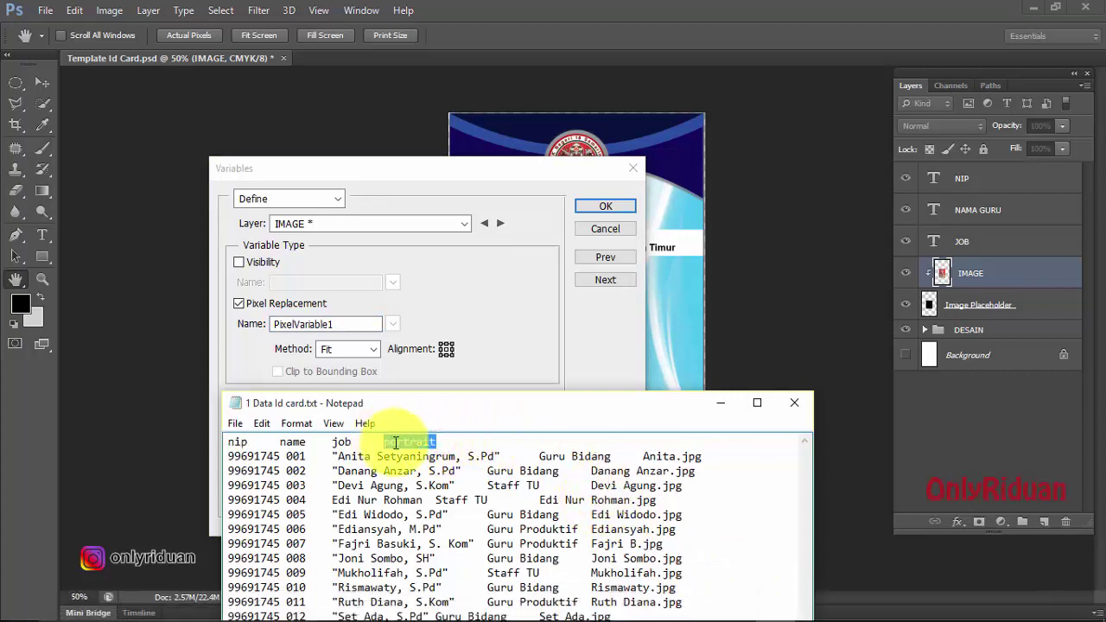
pyautogui.rightClick(400, 442)
pyautogui.click(445, 273)
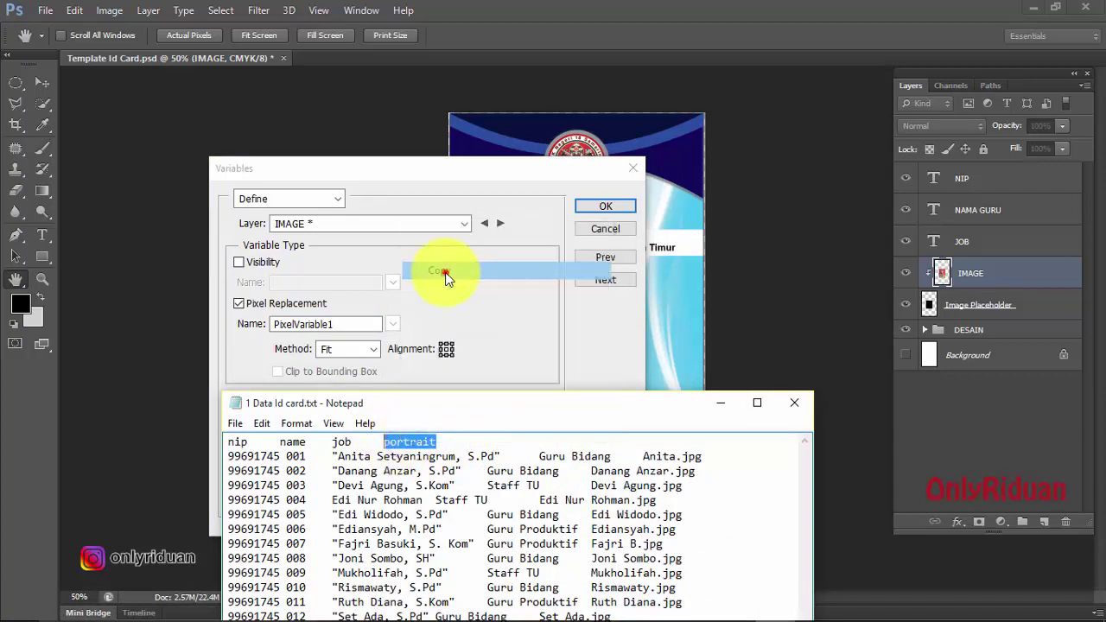
pyautogui.doubleClick(337, 324)
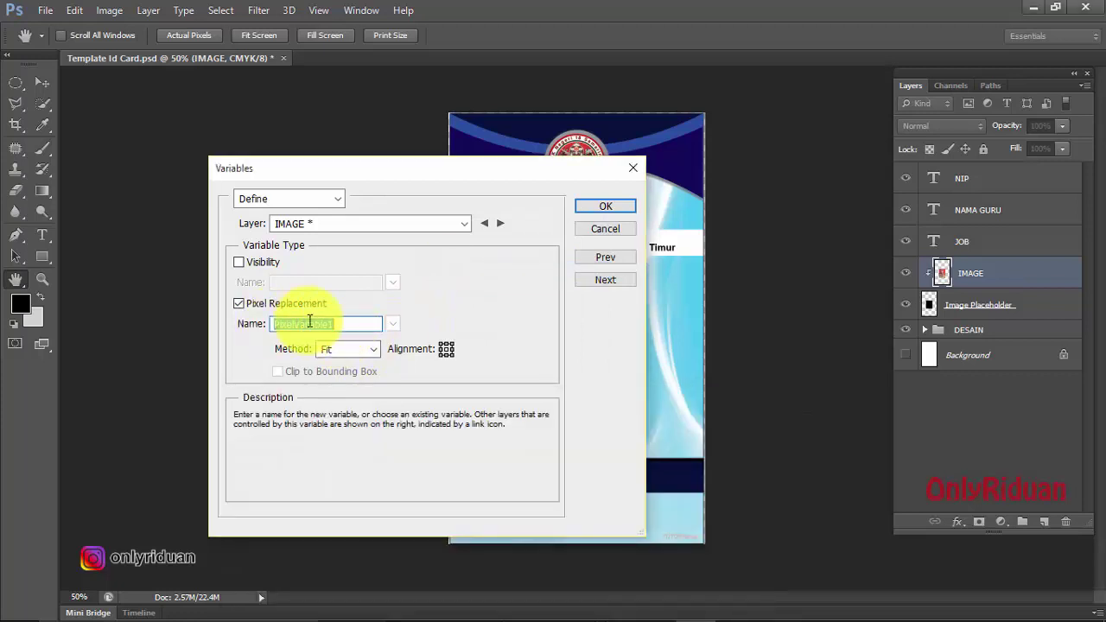
pyautogui.rightClick(309, 319)
pyautogui.click(350, 389)
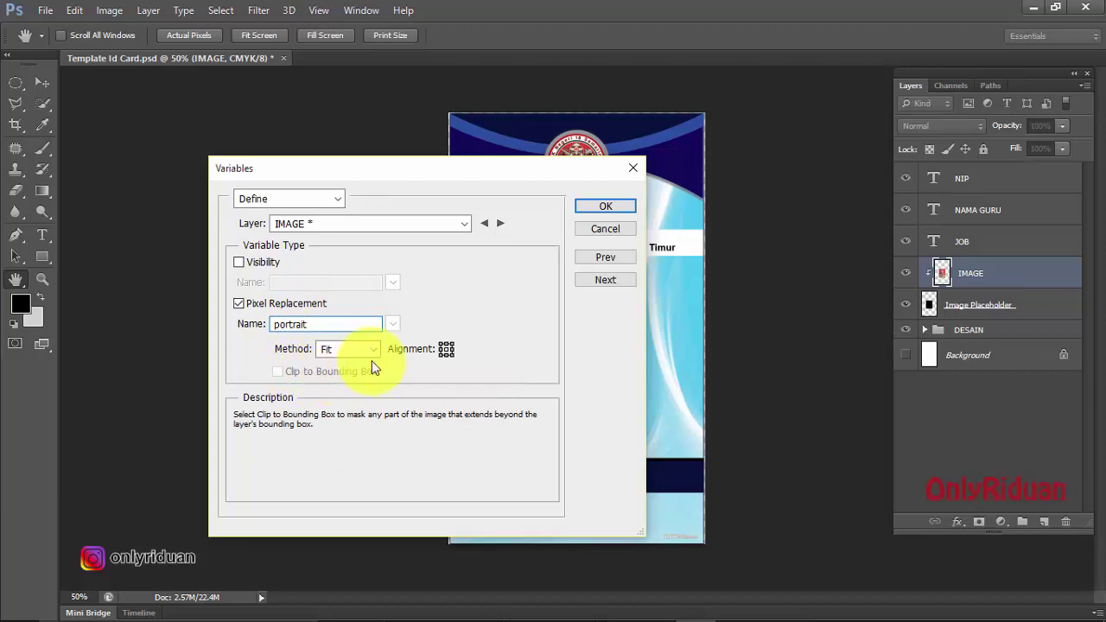
pyautogui.click(372, 349)
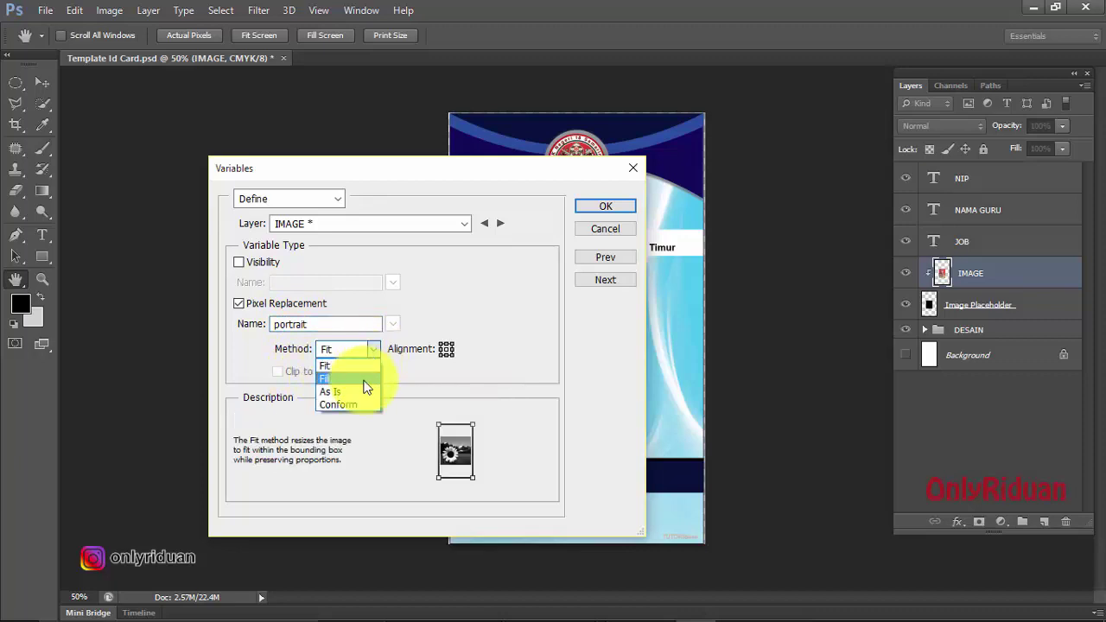
pyautogui.click(364, 380)
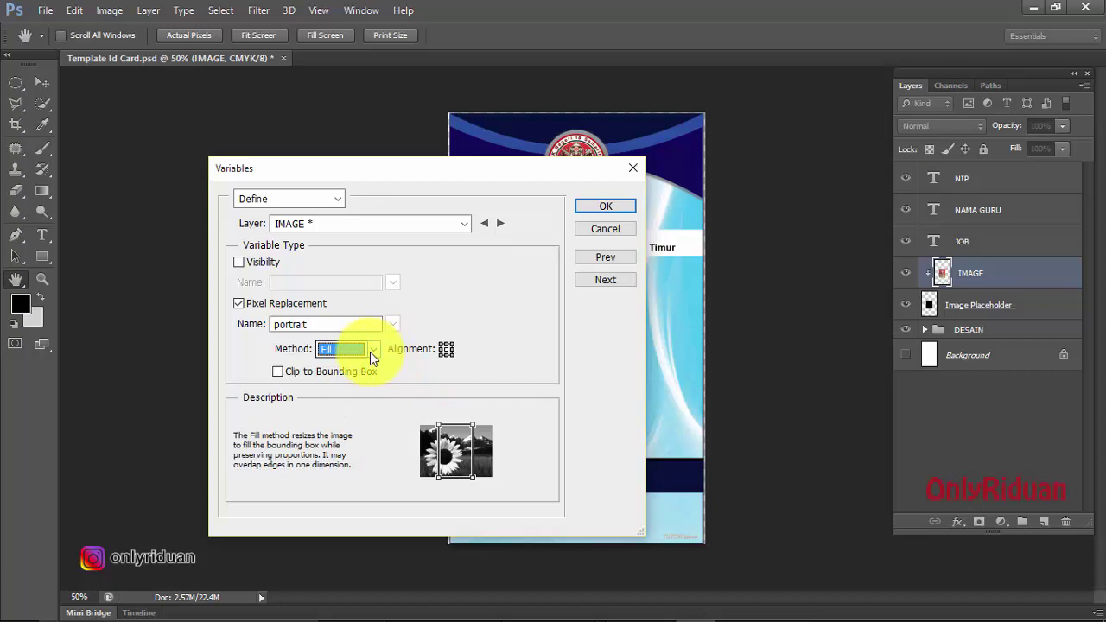
# - Review the NIP, NAMA GURU and JOB layer variables, ending back on IMAGE
pyautogui.click(465, 224)
pyautogui.scroll(1, 466, 224)
pyautogui.click(388, 238)
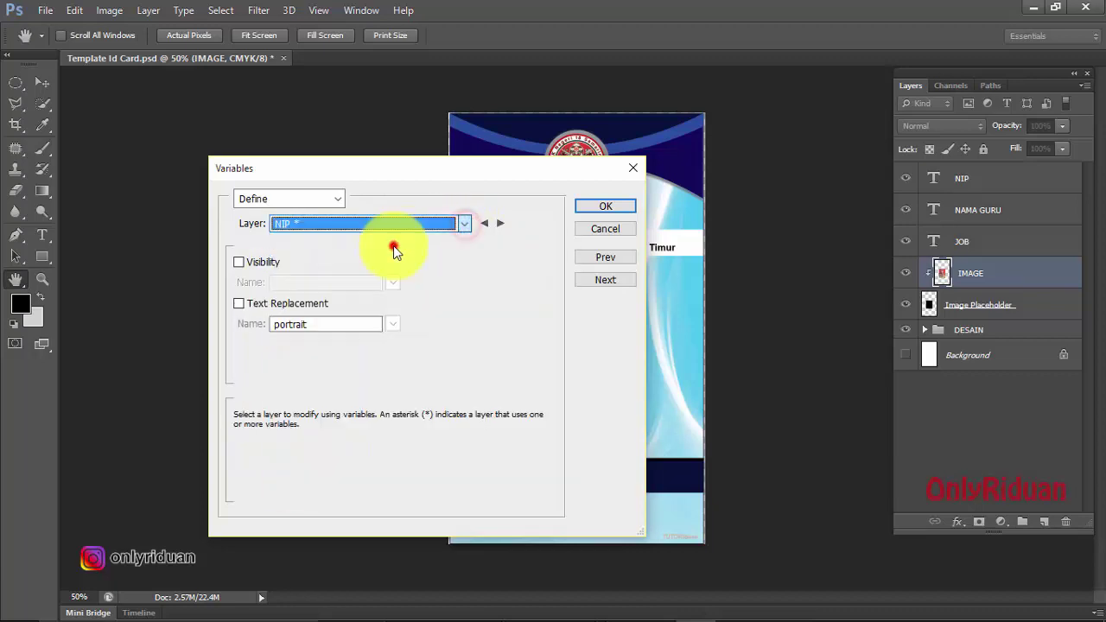
pyautogui.click(463, 224)
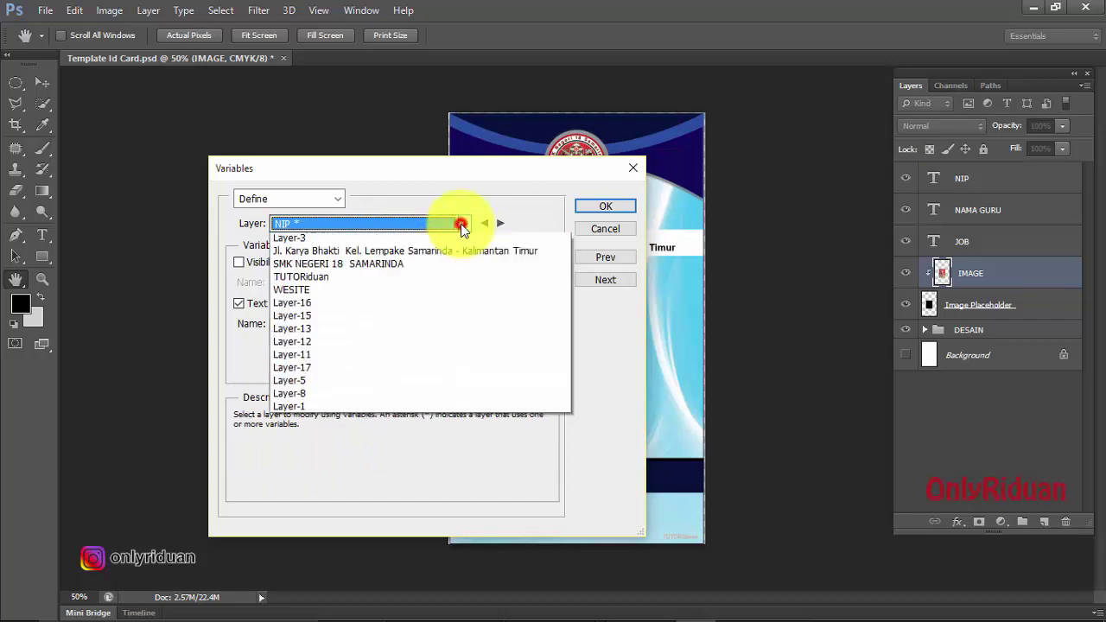
pyautogui.click(355, 253)
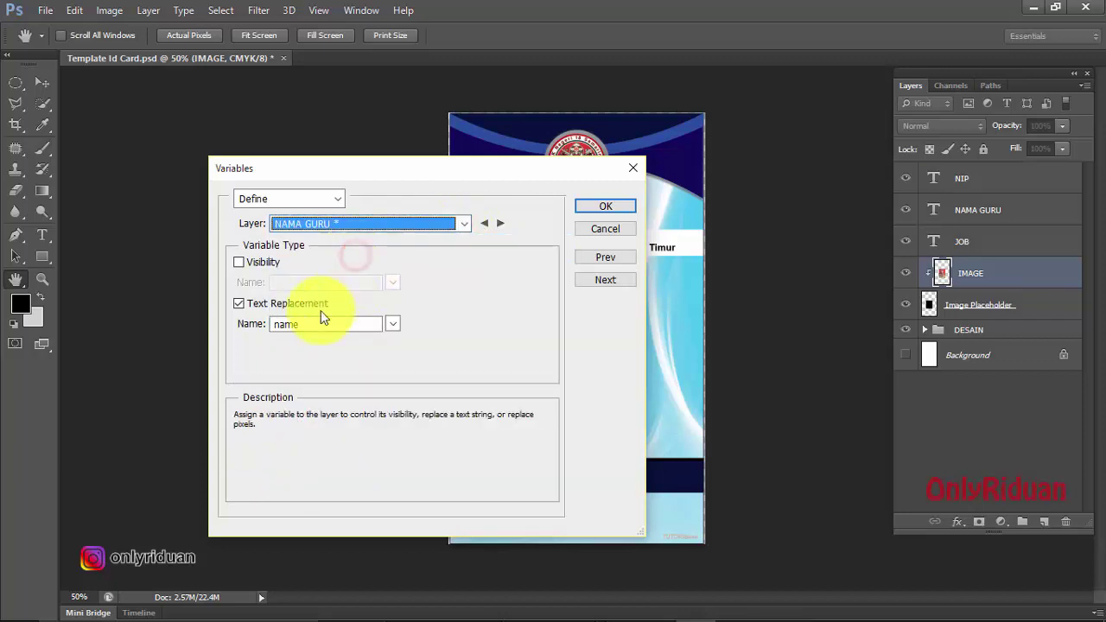
pyautogui.click(463, 224)
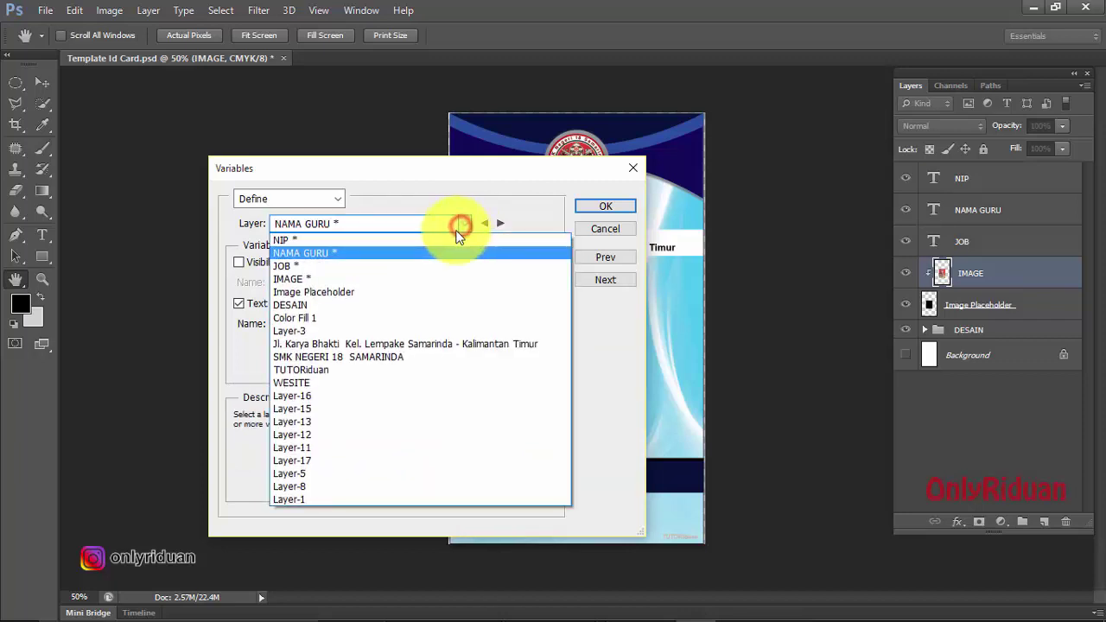
pyautogui.click(383, 265)
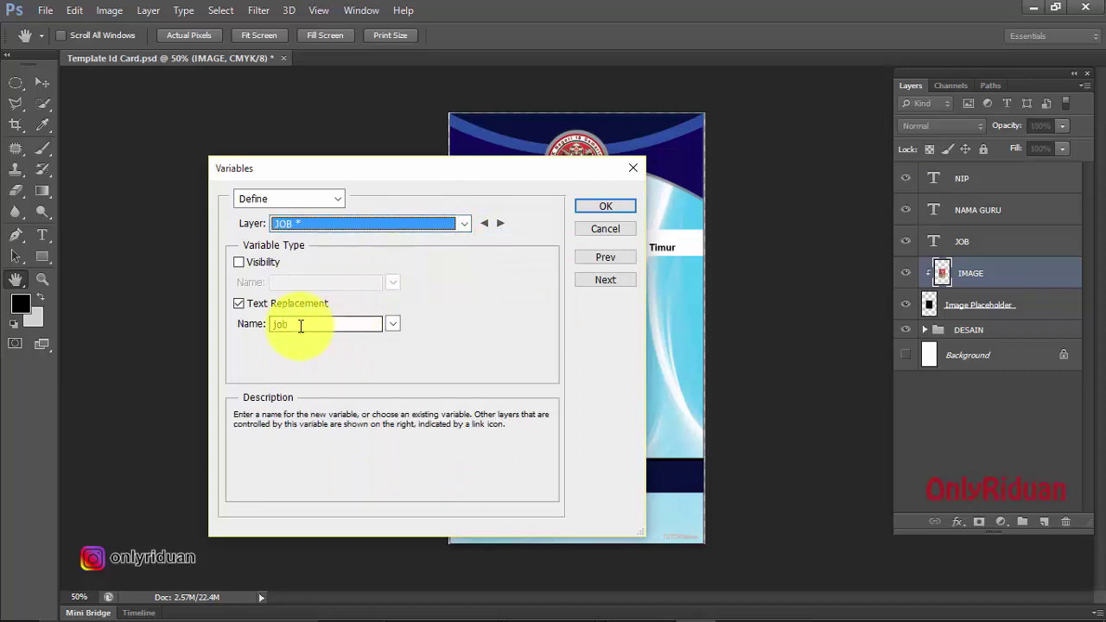
pyautogui.click(464, 224)
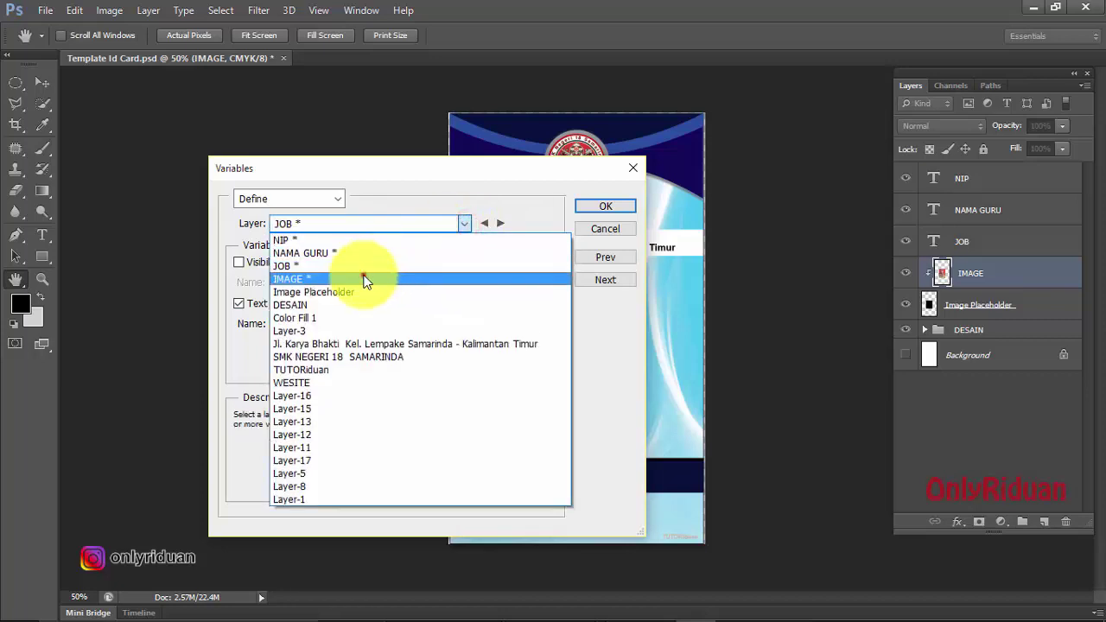
pyautogui.click(365, 278)
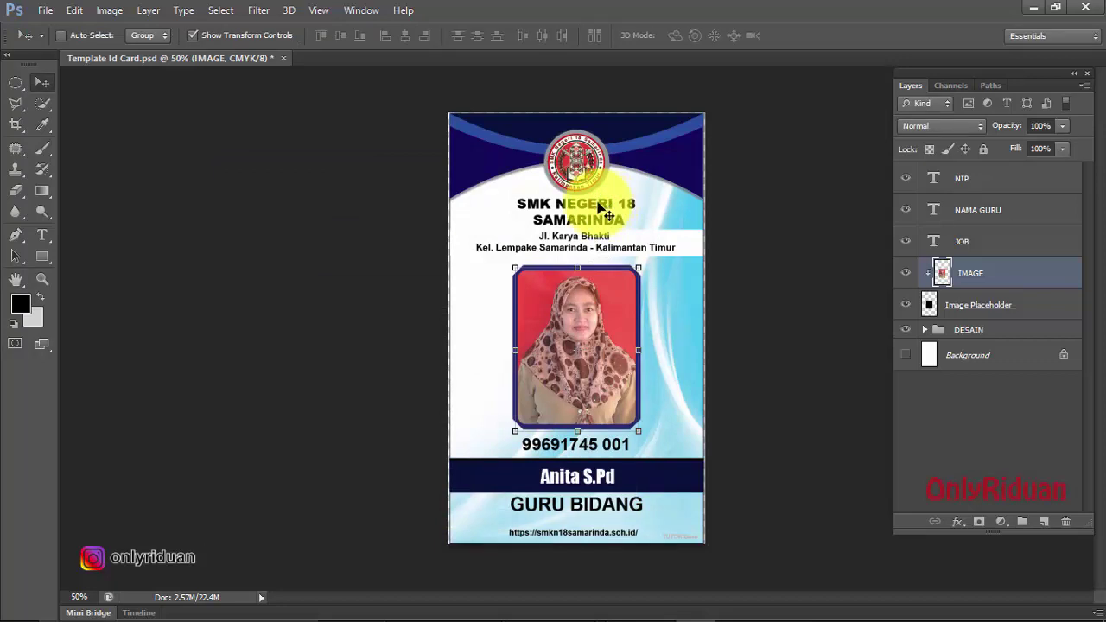
# - Show the Variables Data Sets page beside the card, with Data Set 1 previewed
pyautogui.click(108, 12)
pyautogui.moveTo(125, 280)
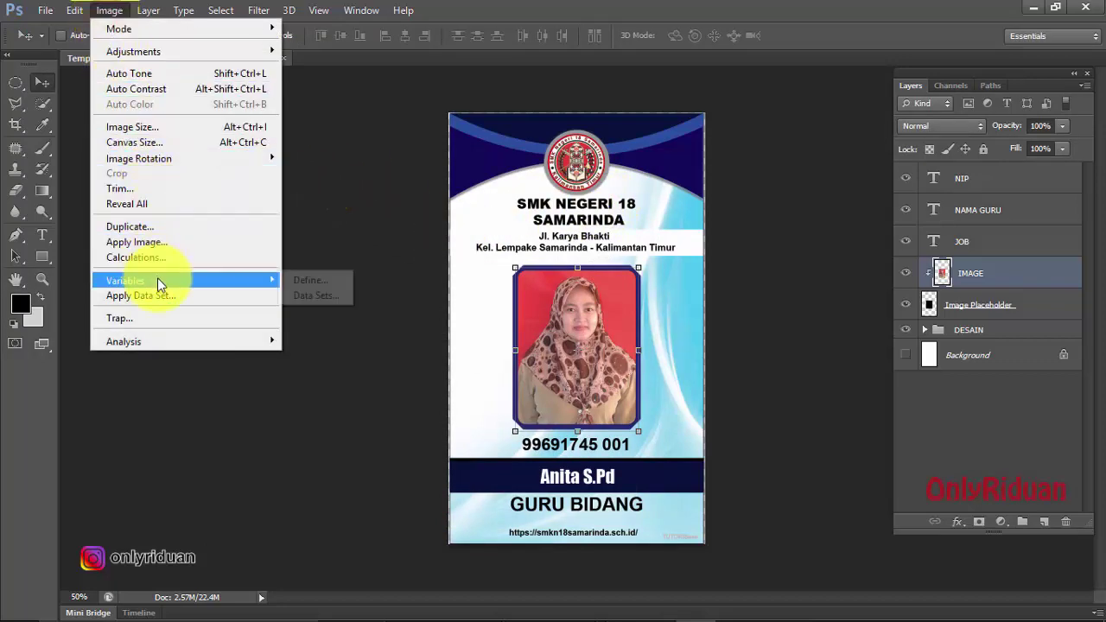
pyautogui.click(324, 298)
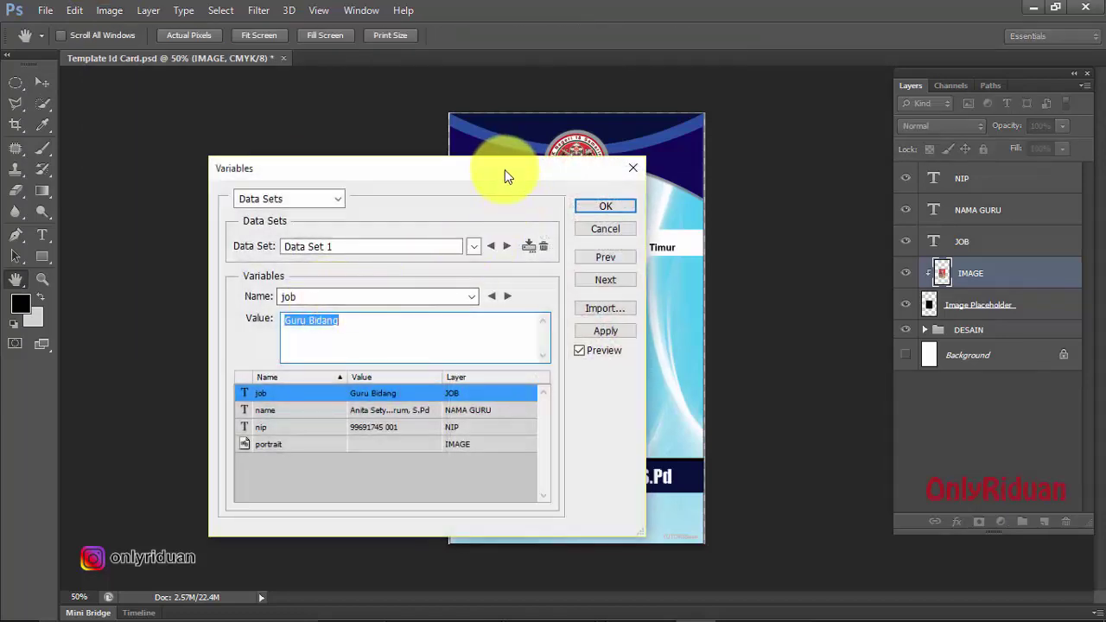
pyautogui.moveTo(504, 169)
pyautogui.mouseDown()
pyautogui.moveTo(255, 158)
pyautogui.moveTo(282, 152)
pyautogui.mouseUp()
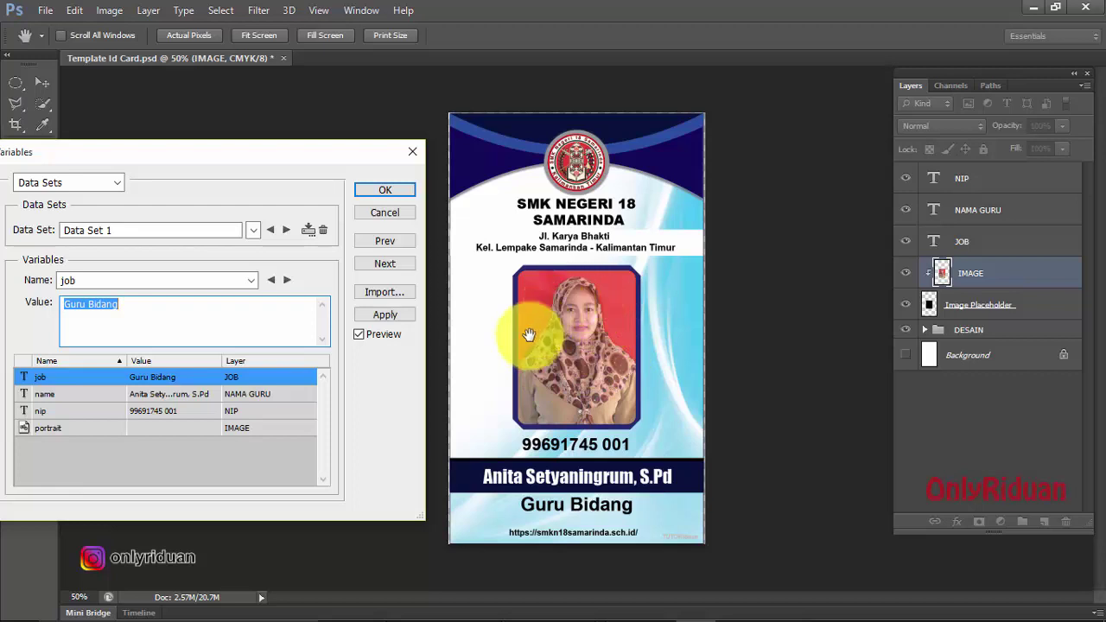
pyautogui.click(587, 367)
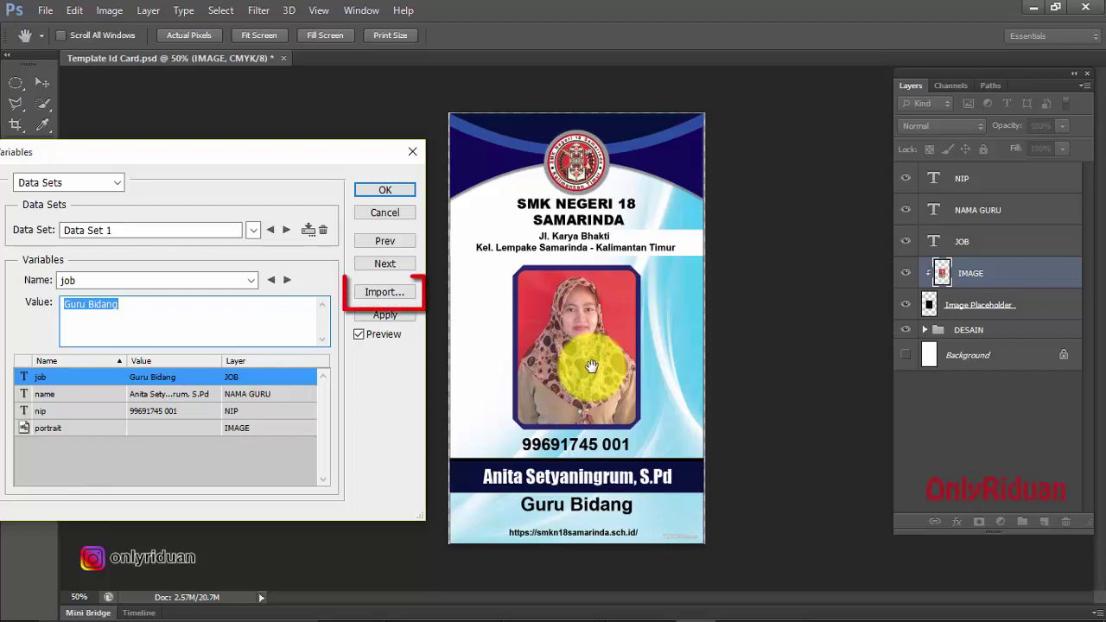
# - Import data sets from 1 Data Id card.txt, naming by first column and replacing existing sets
pyautogui.click(377, 294)
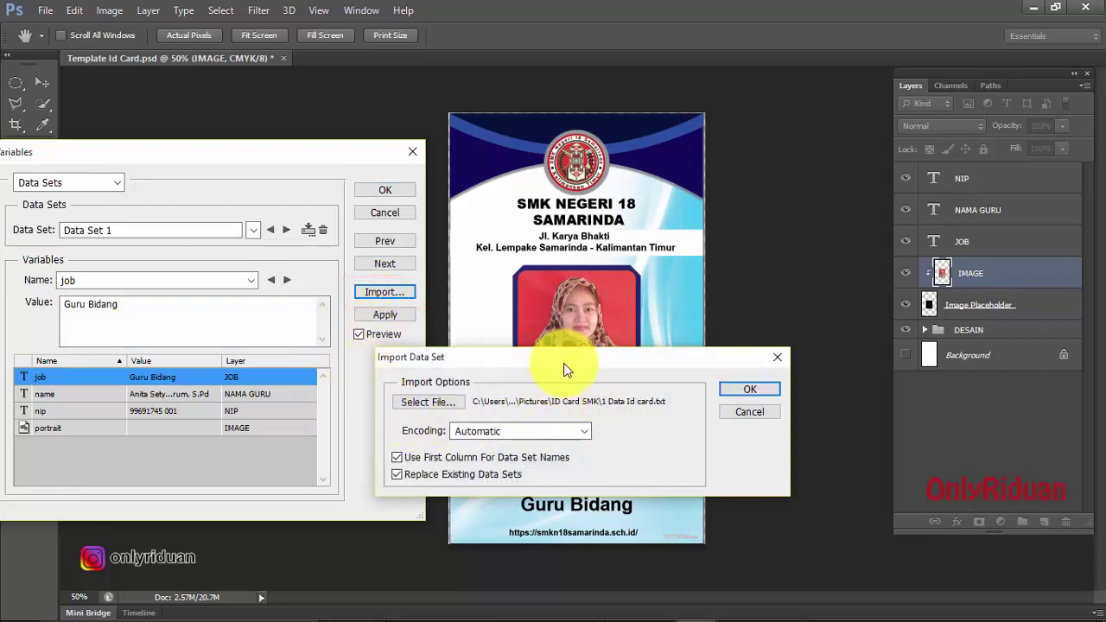
pyautogui.moveTo(564, 362); pyautogui.dragTo(564, 325)
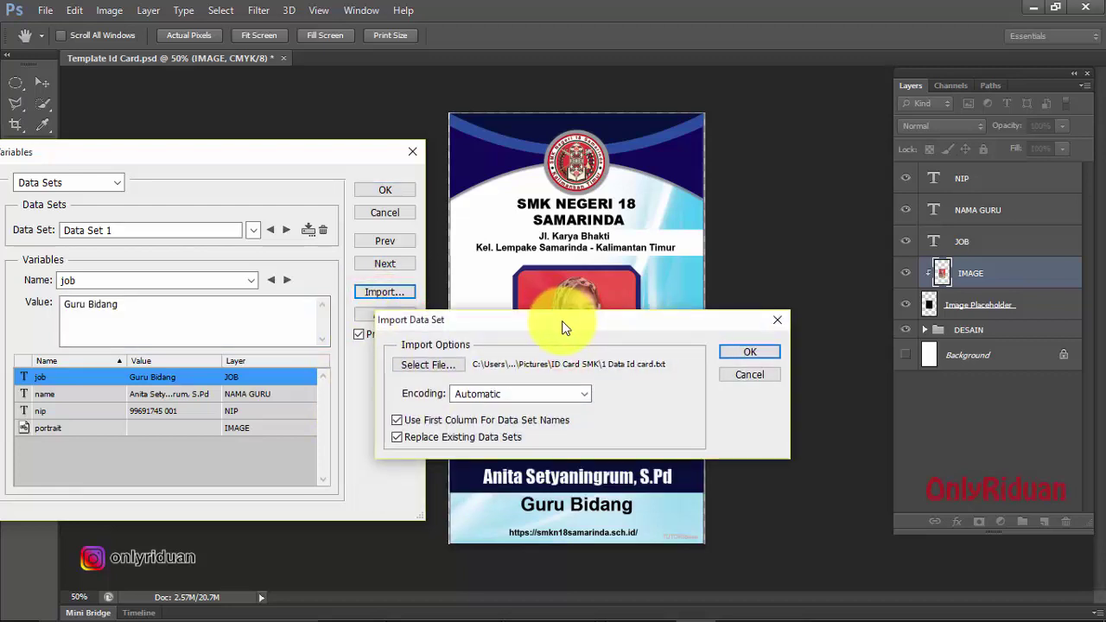
pyautogui.click(426, 365)
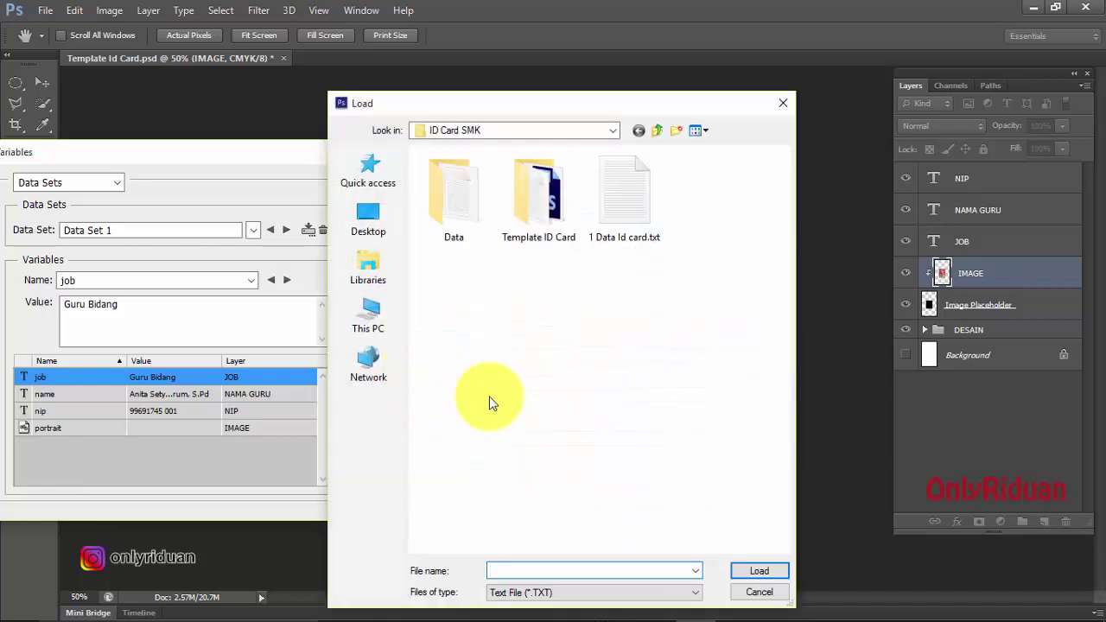
pyautogui.click(625, 205)
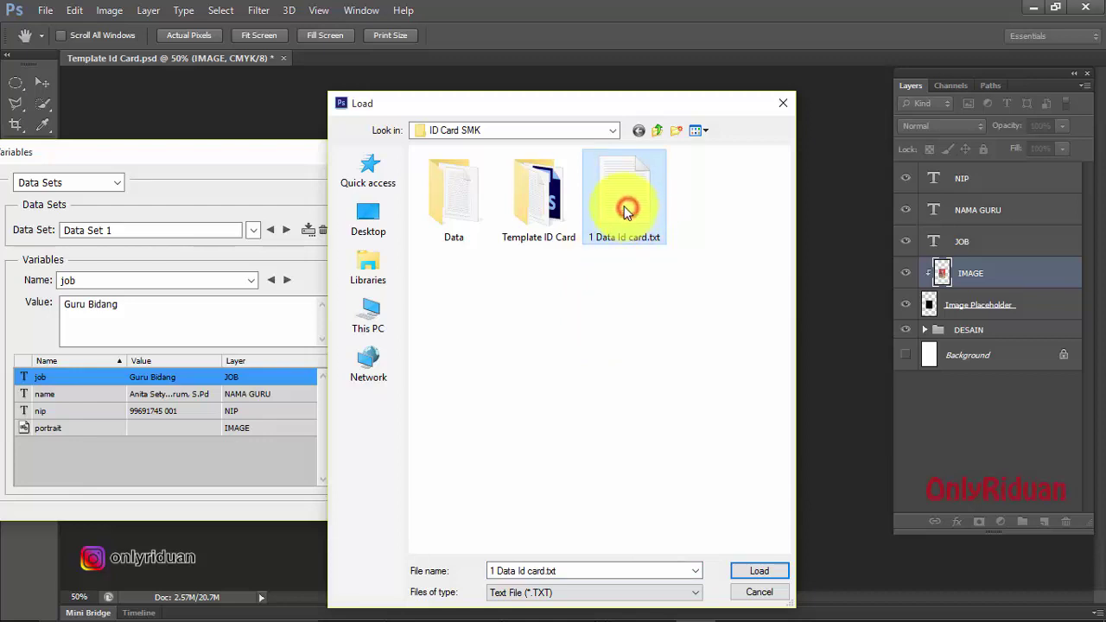
pyautogui.click(760, 573)
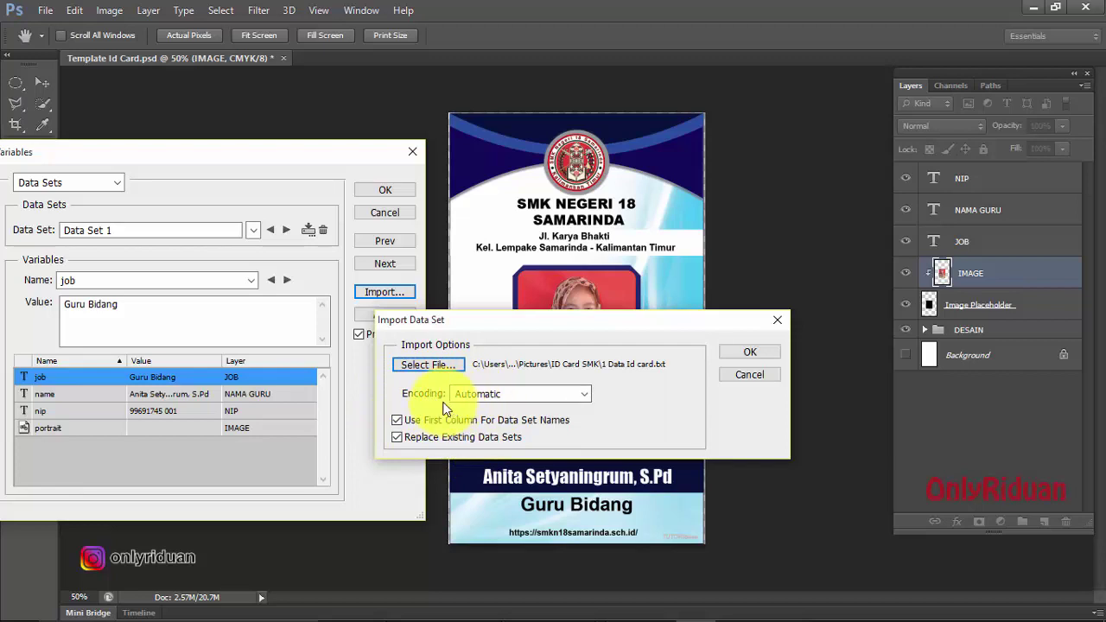
pyautogui.click(395, 420)
pyautogui.click(396, 420)
pyautogui.click(749, 349)
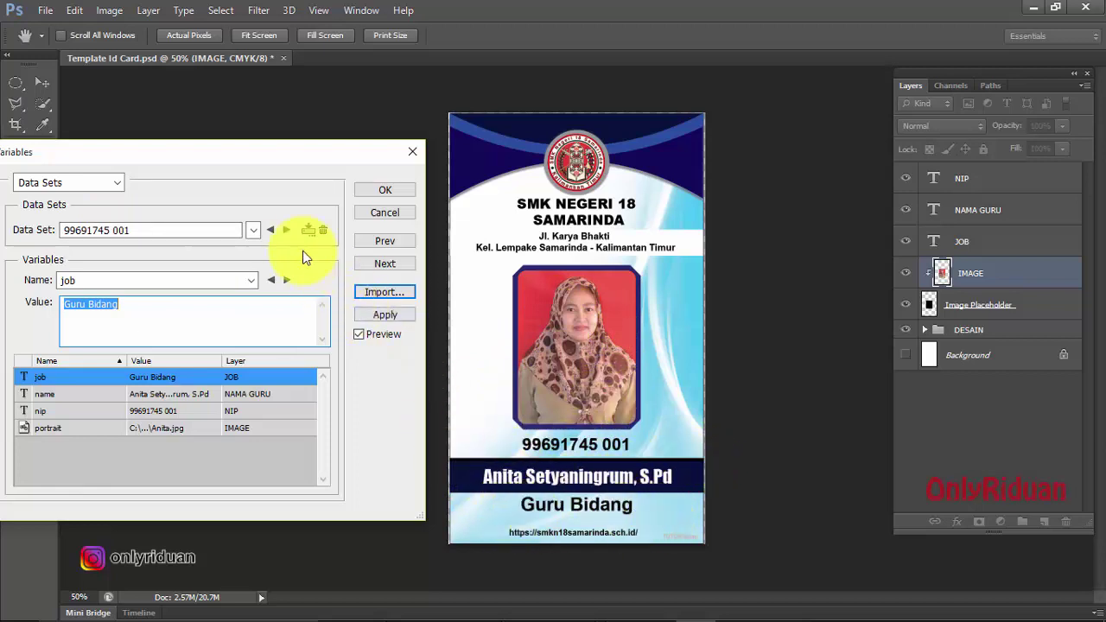
# - Step through every teacher's data set up to the last one, then close the Variables dialog
pyautogui.click(286, 230)
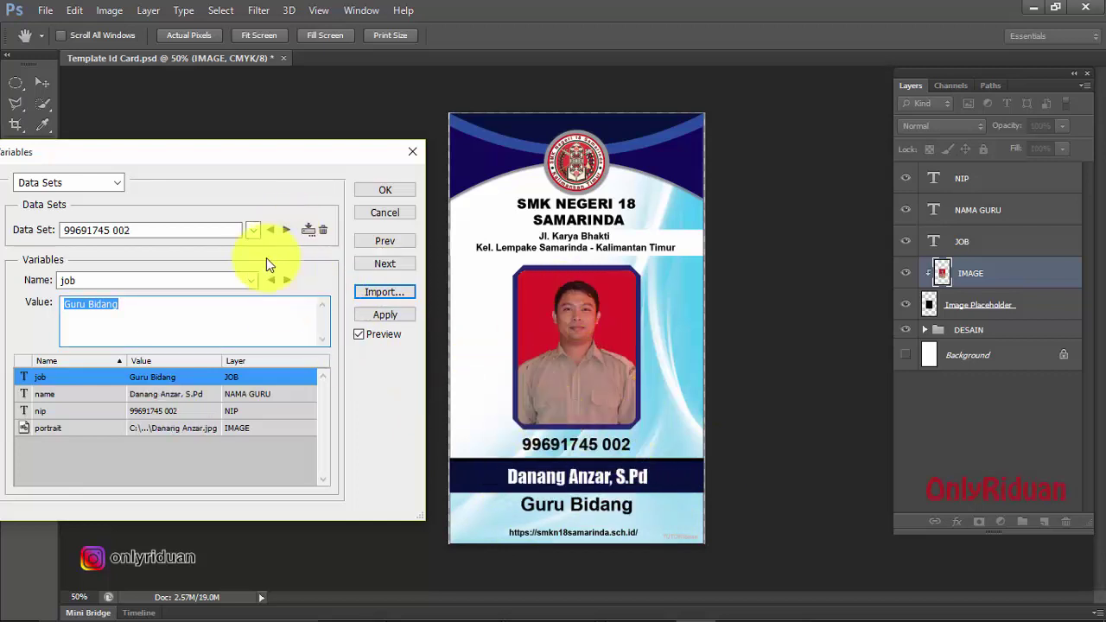
pyautogui.click(286, 232)
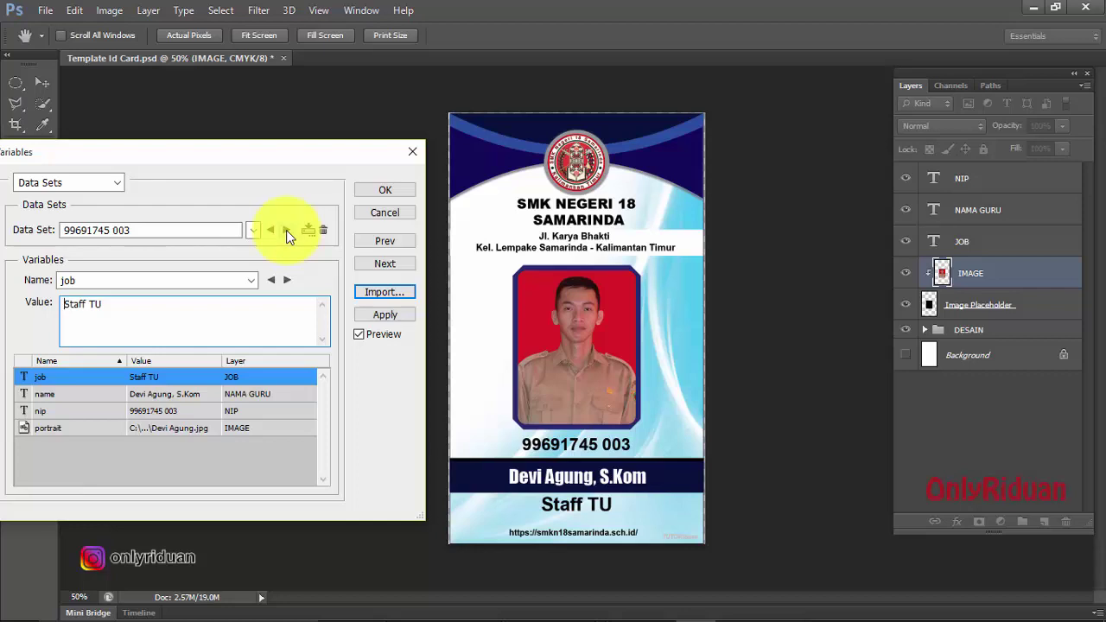
pyautogui.click(287, 231)
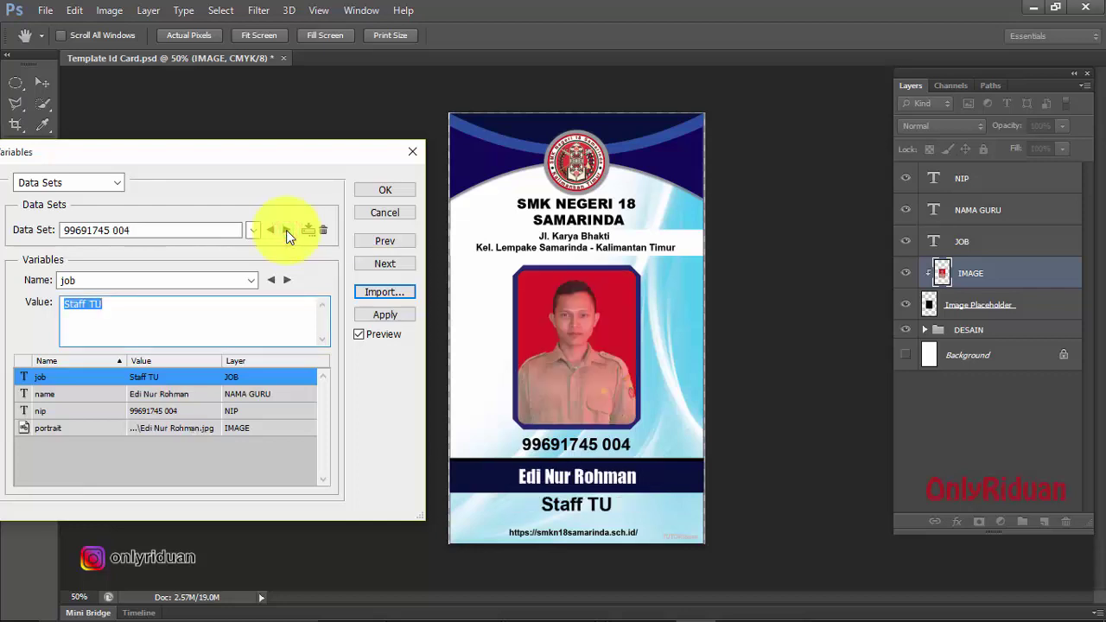
pyautogui.click(286, 230)
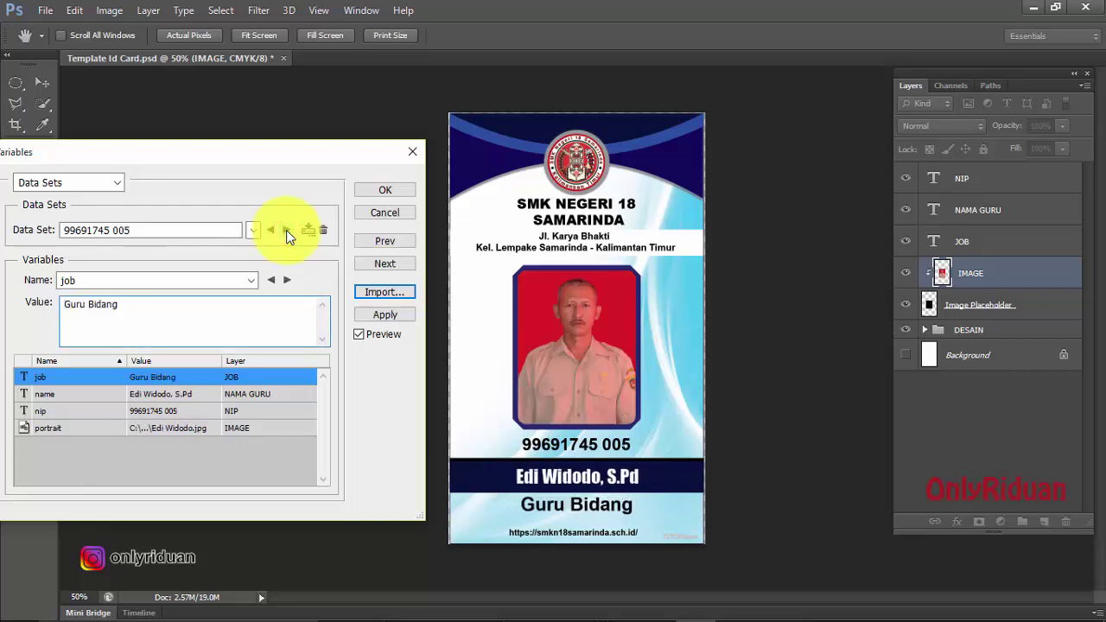
pyautogui.click(286, 230)
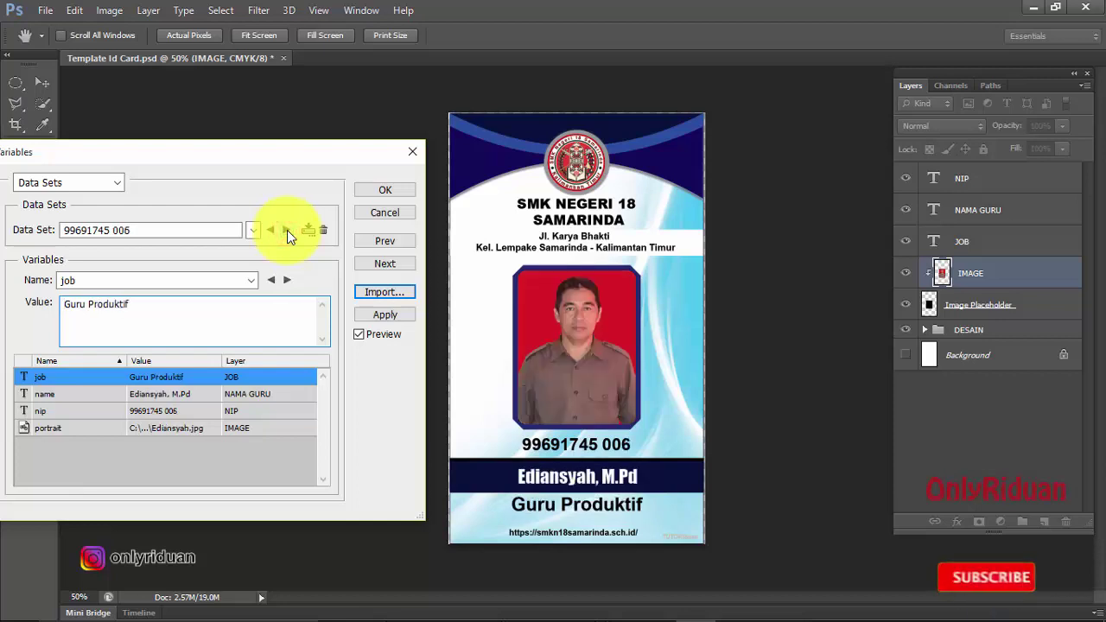
pyautogui.click(287, 230)
pyautogui.click(287, 229)
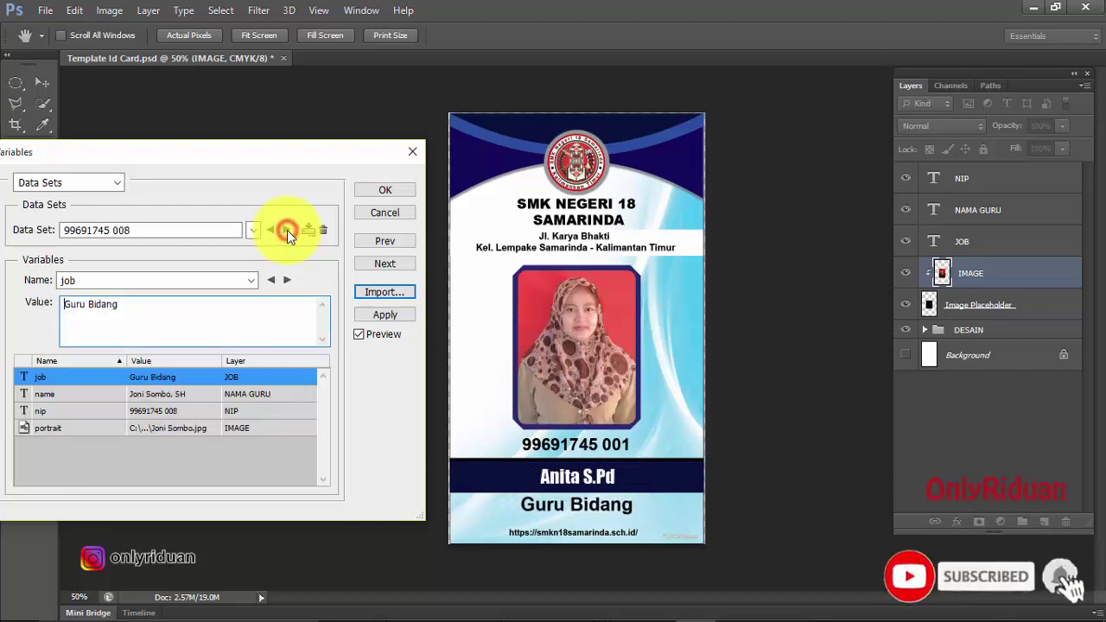
pyautogui.click(287, 230)
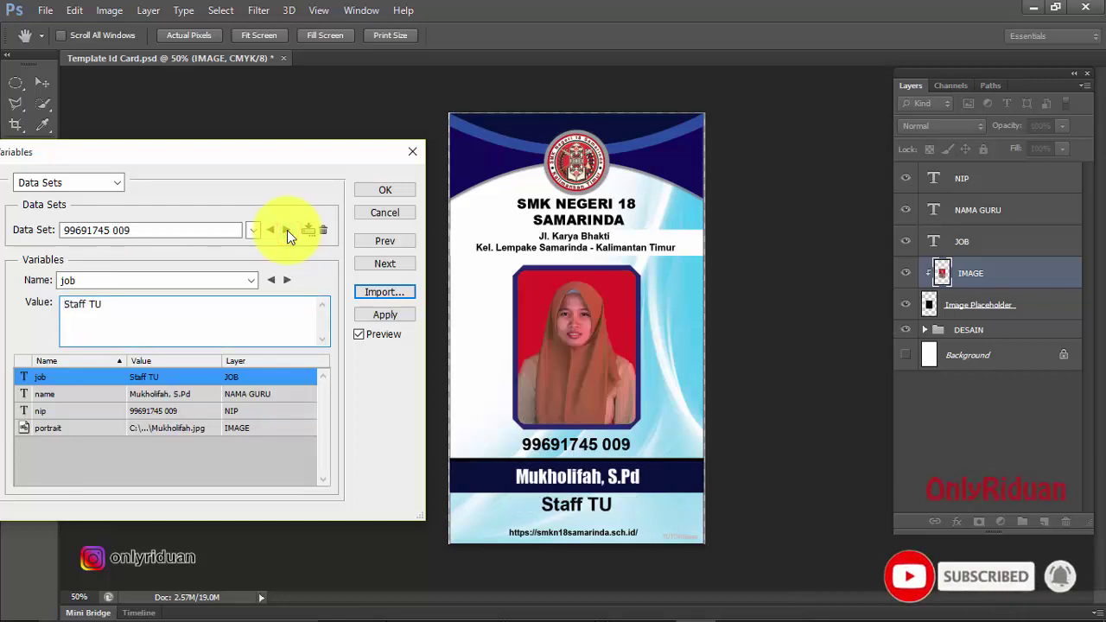
pyautogui.click(286, 230)
pyautogui.click(286, 230)
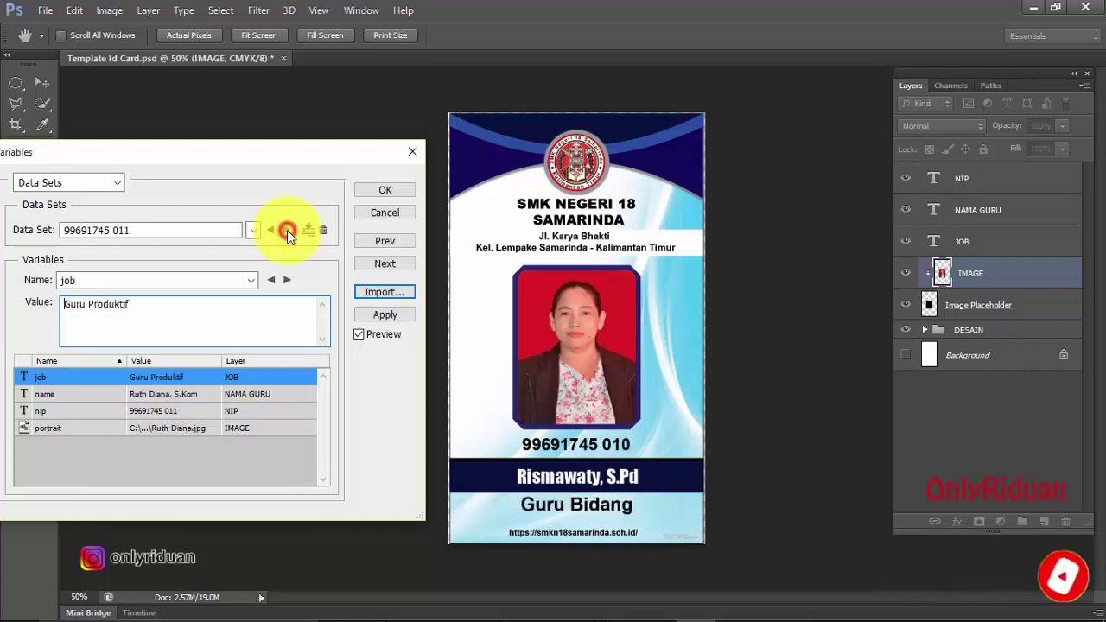
pyautogui.click(287, 230)
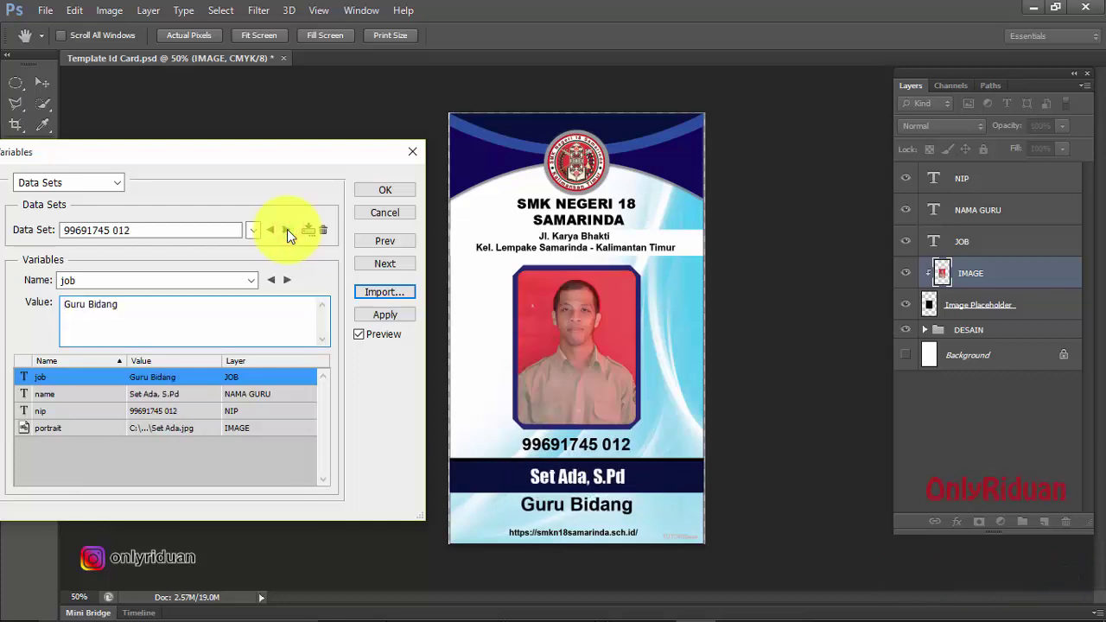
pyautogui.click(287, 230)
pyautogui.click(287, 230)
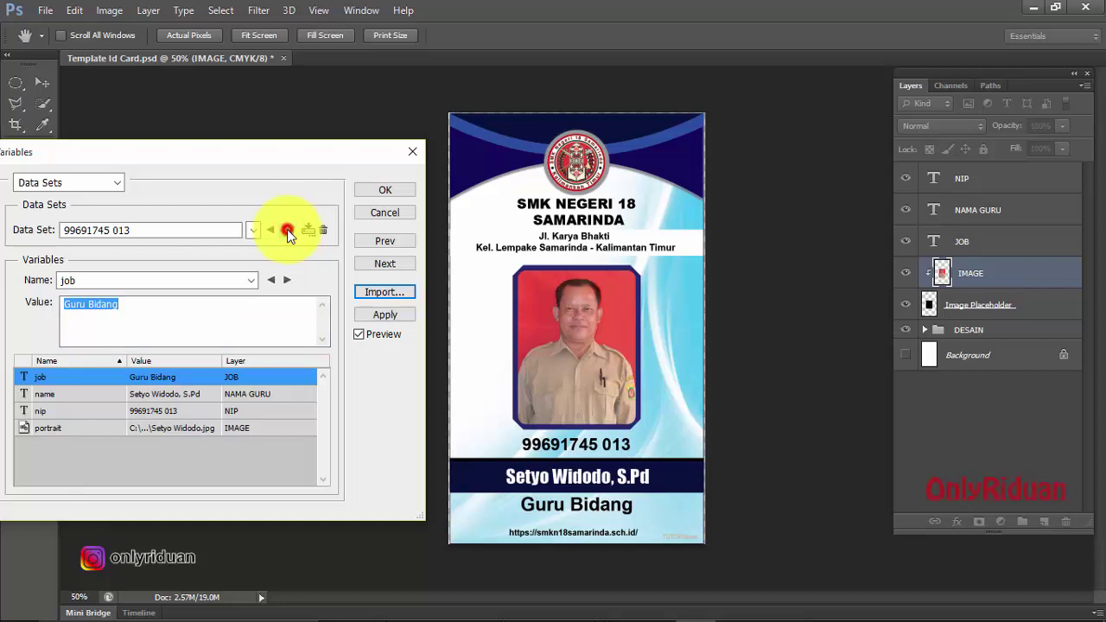
pyautogui.click(287, 230)
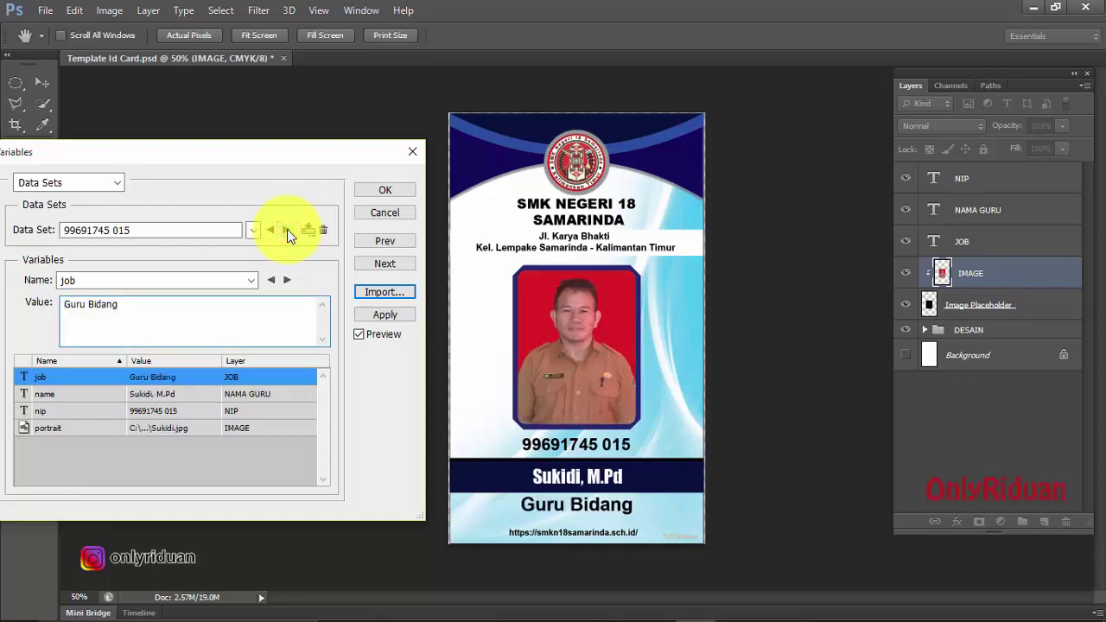
pyautogui.click(286, 229)
pyautogui.click(287, 229)
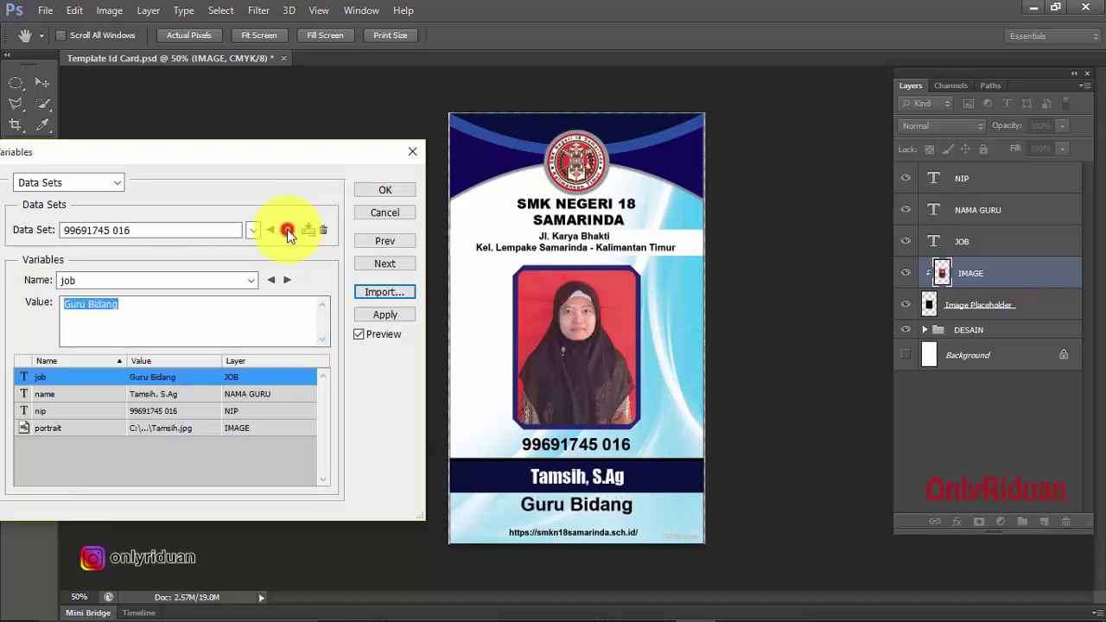
pyautogui.click(287, 229)
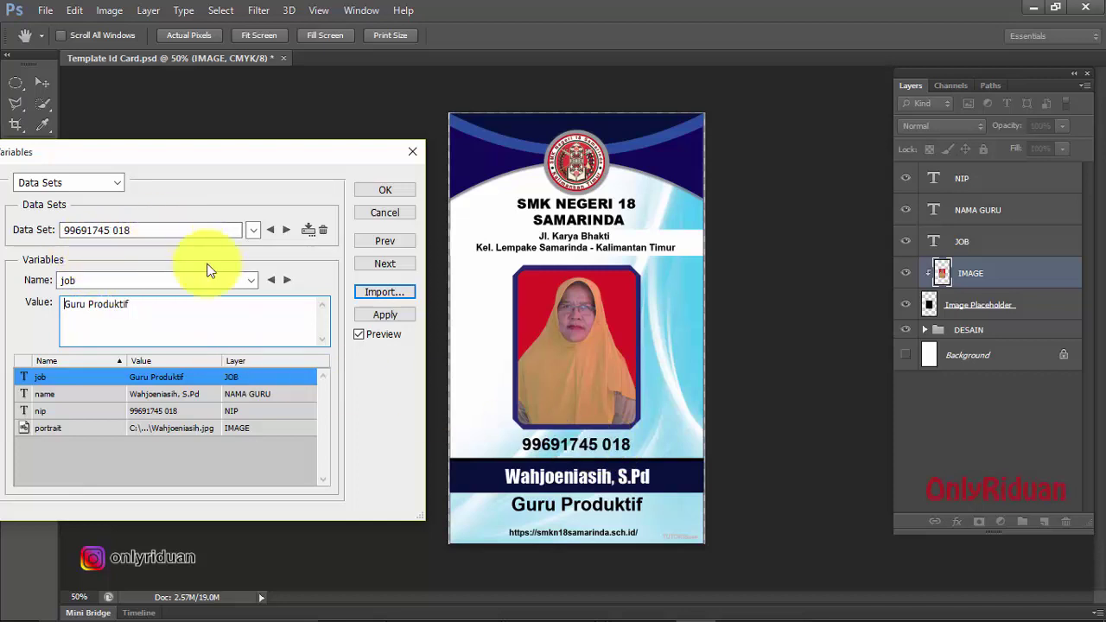
pyautogui.click(393, 190)
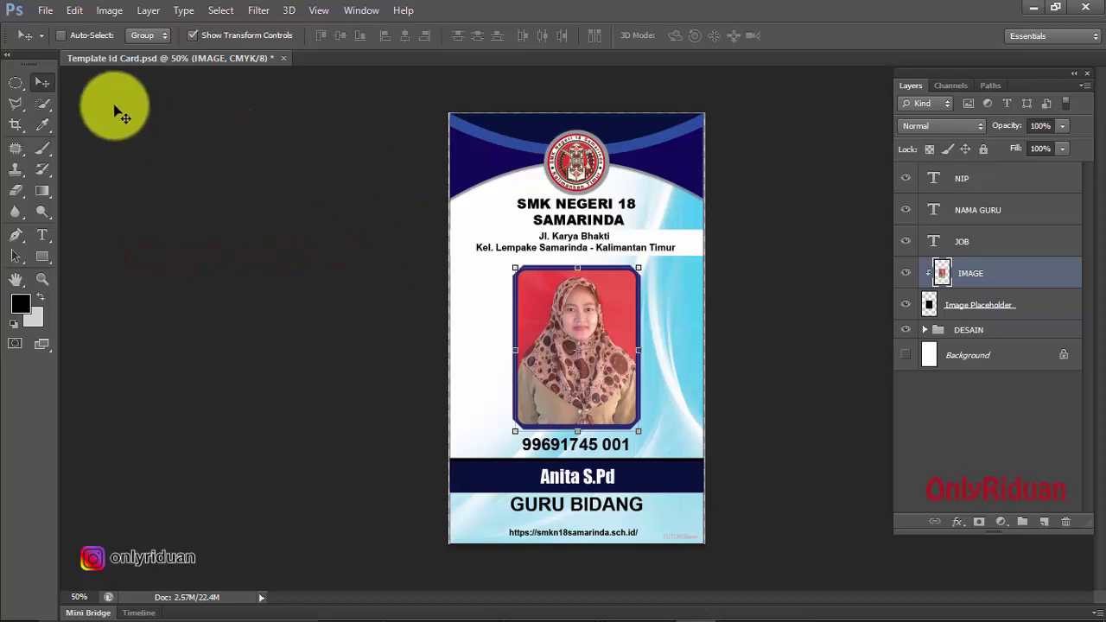
# - Begin exporting data sets as files and browse to This PC > Pictures > ID Card SMK
pyautogui.click(45, 11)
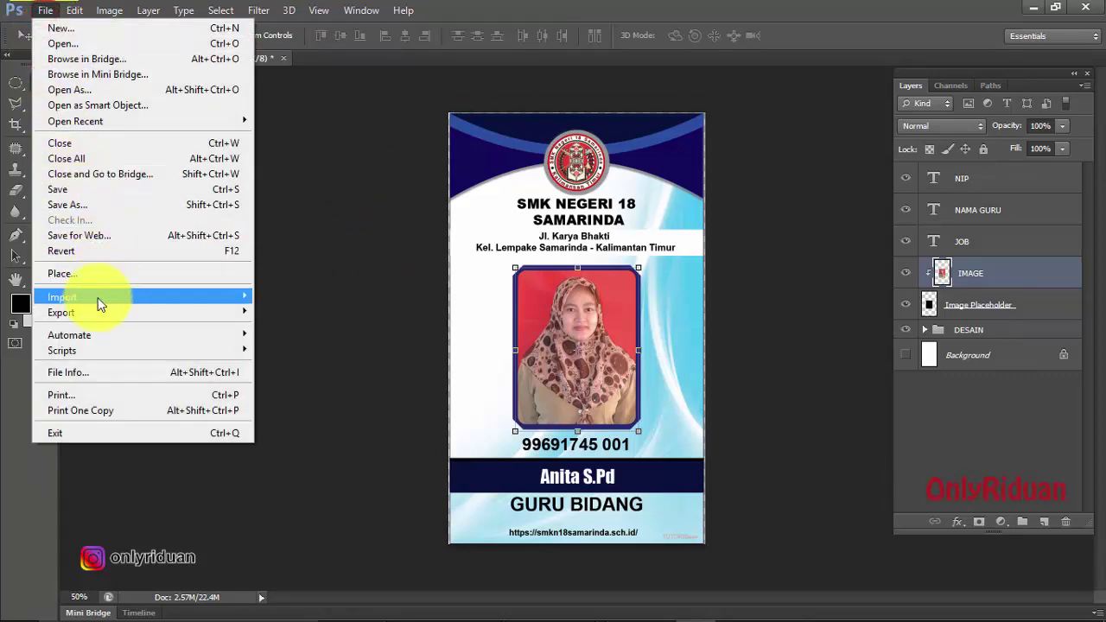
pyautogui.moveTo(62, 312)
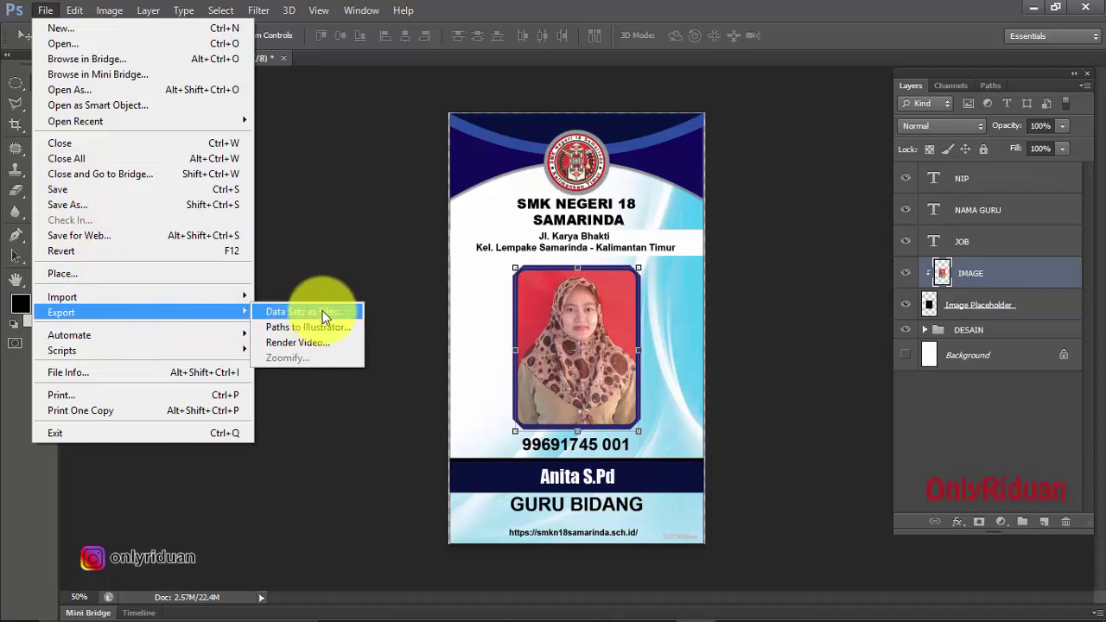
pyautogui.click(311, 317)
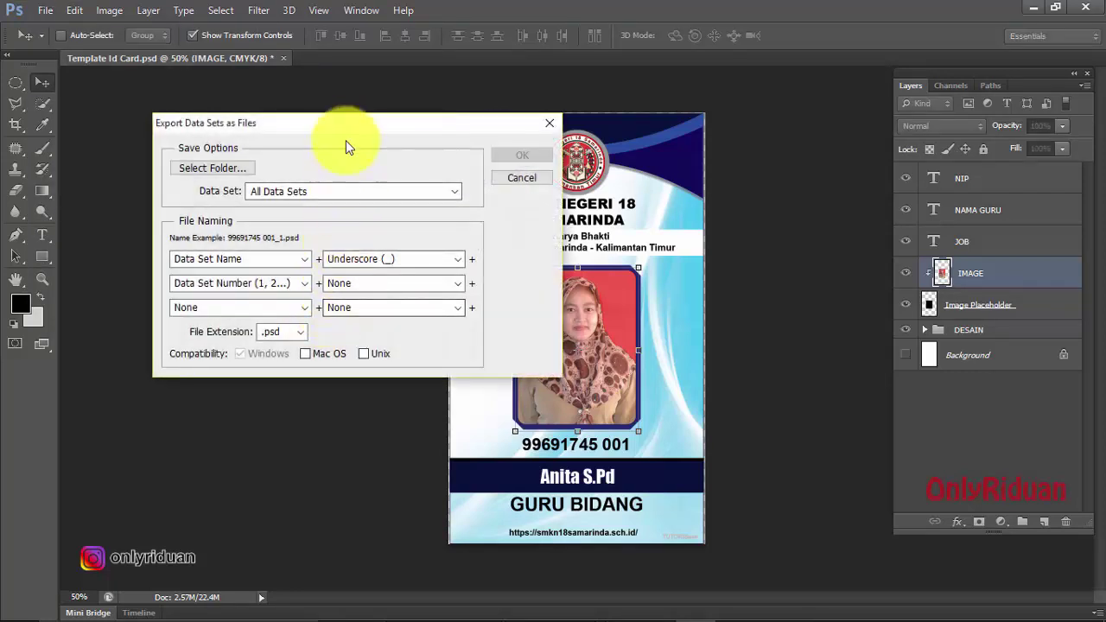
pyautogui.moveTo(350, 128); pyautogui.dragTo(498, 186)
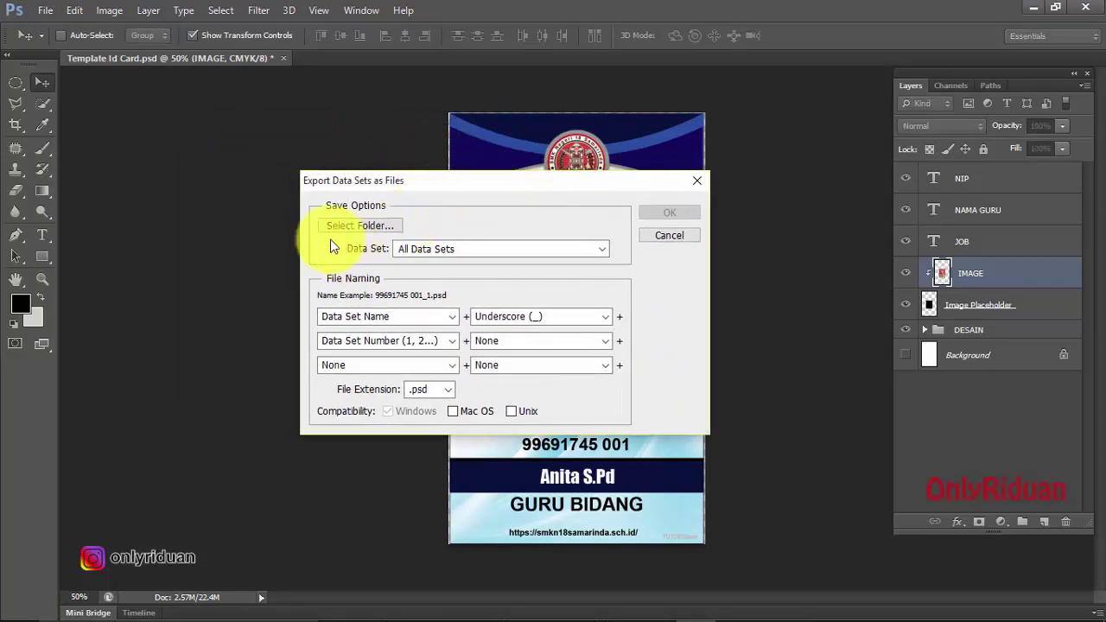
pyautogui.click(360, 226)
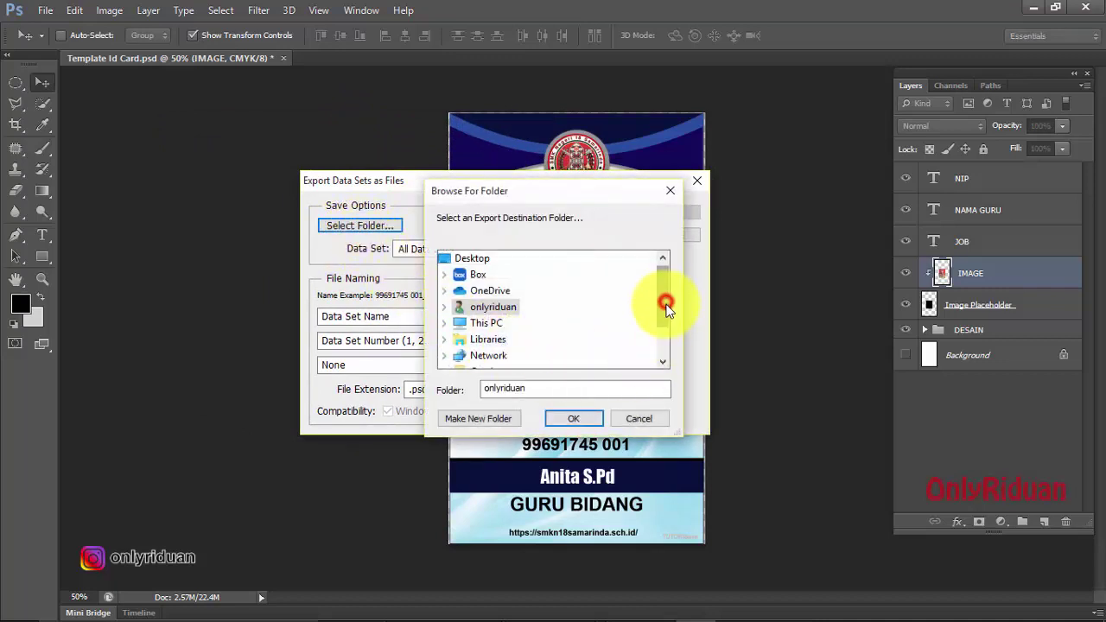
pyautogui.moveTo(667, 309); pyautogui.dragTo(670, 316)
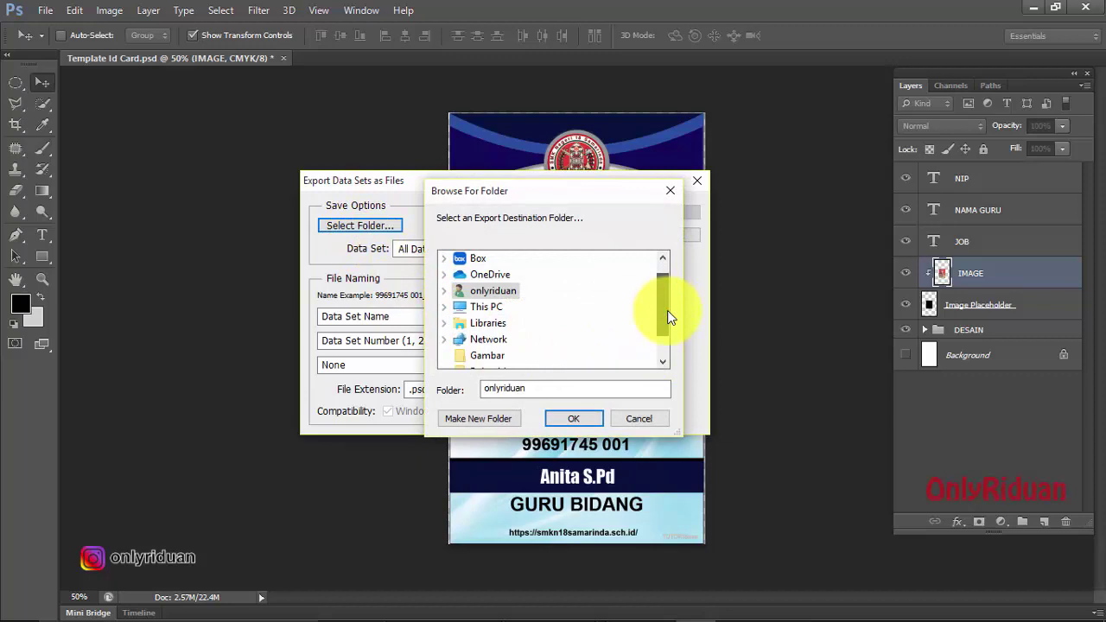
pyautogui.click(445, 310)
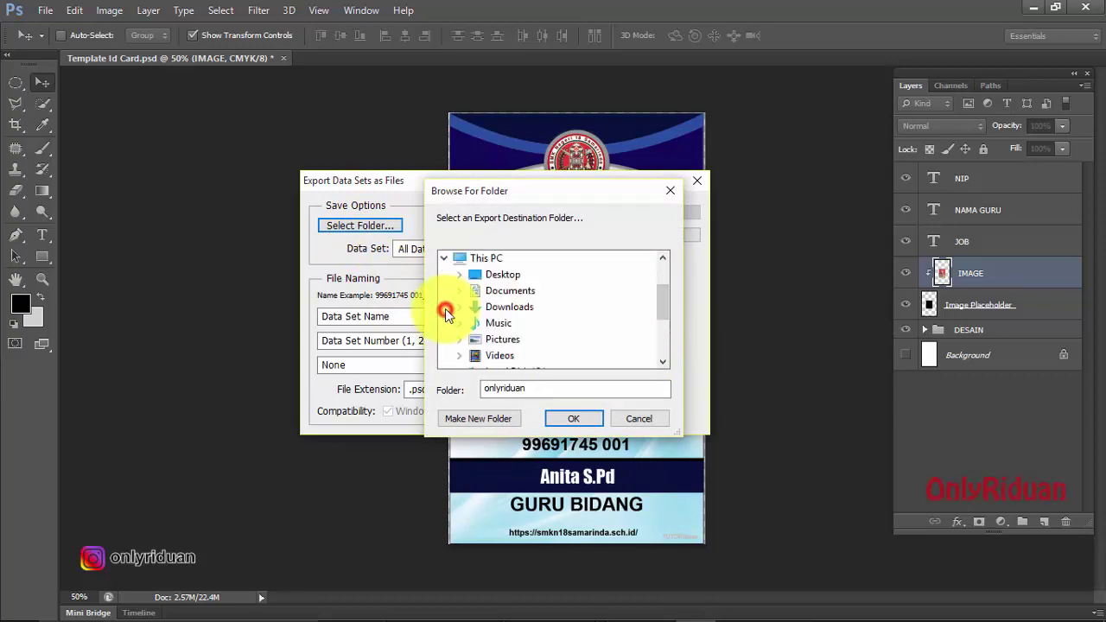
pyautogui.click(459, 340)
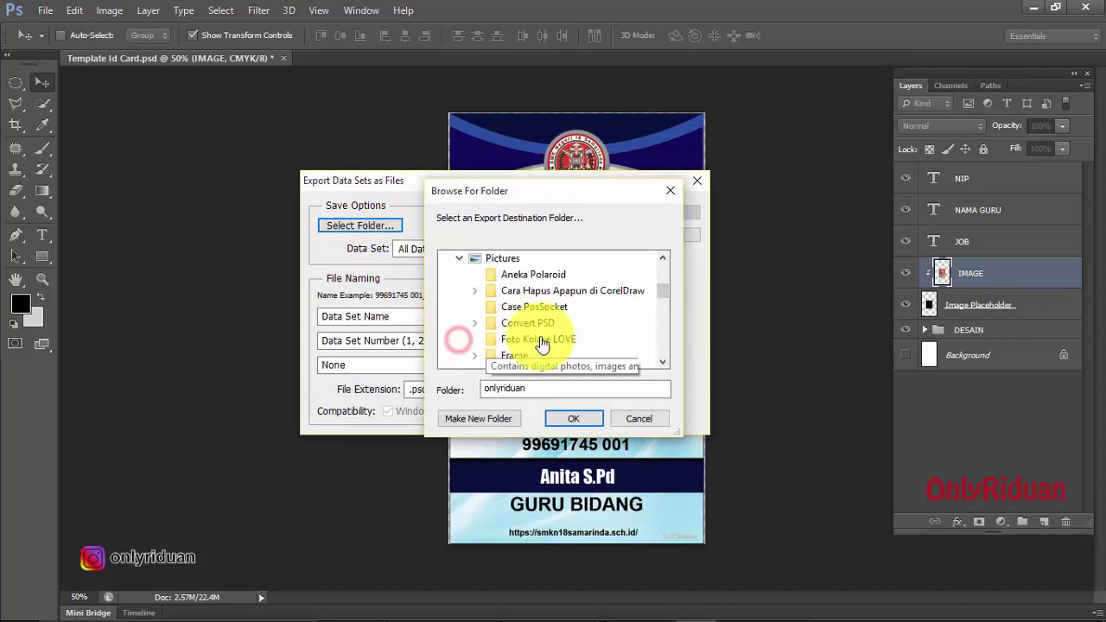
pyautogui.moveTo(662, 292); pyautogui.dragTo(662, 298)
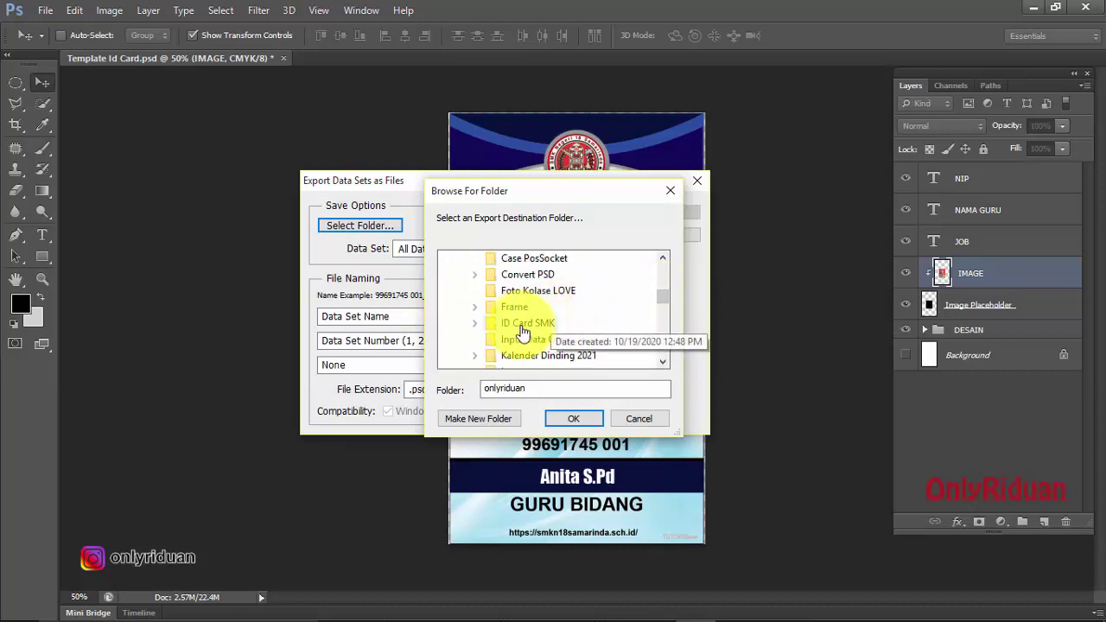
pyautogui.doubleClick(521, 329)
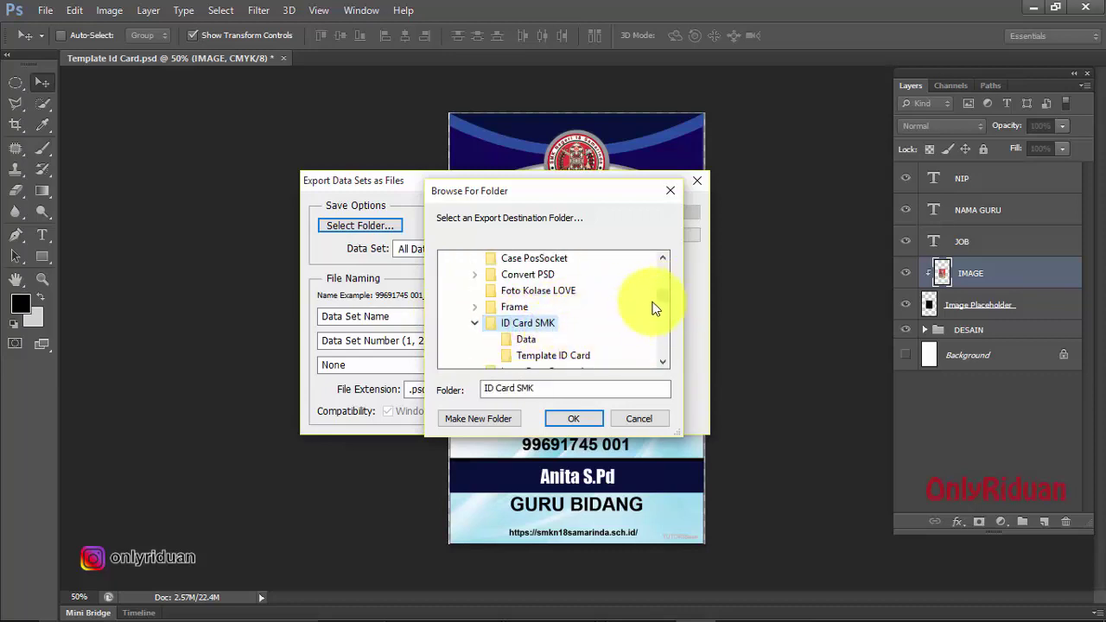
pyautogui.moveTo(657, 296); pyautogui.dragTo(659, 298)
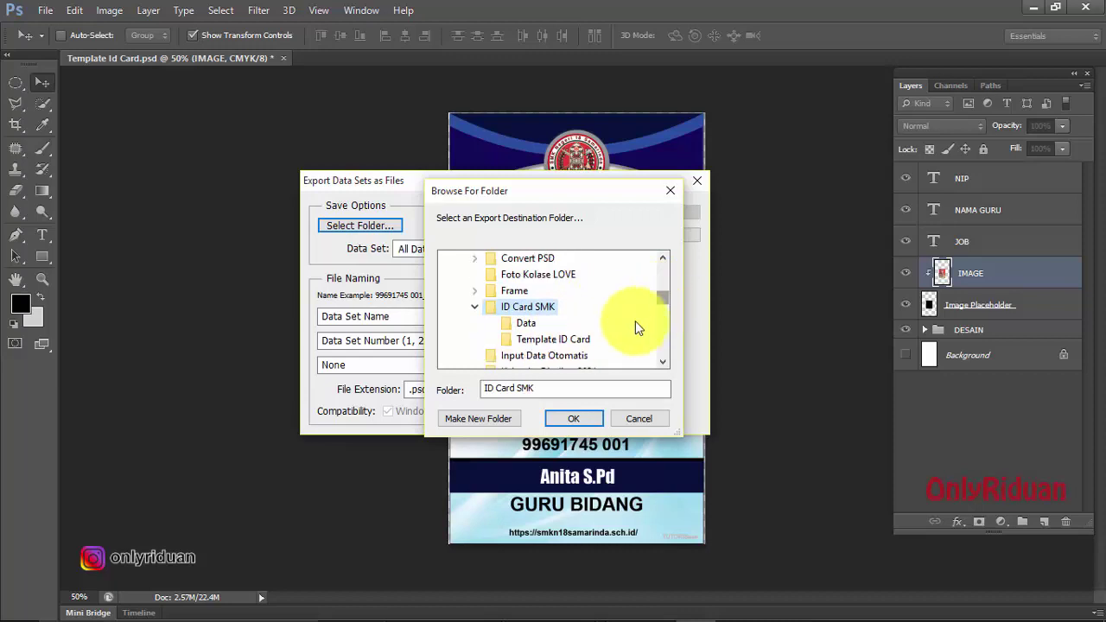
# - Create a File PSD folder inside ID Card SMK and select it as the destination
pyautogui.click(469, 421)
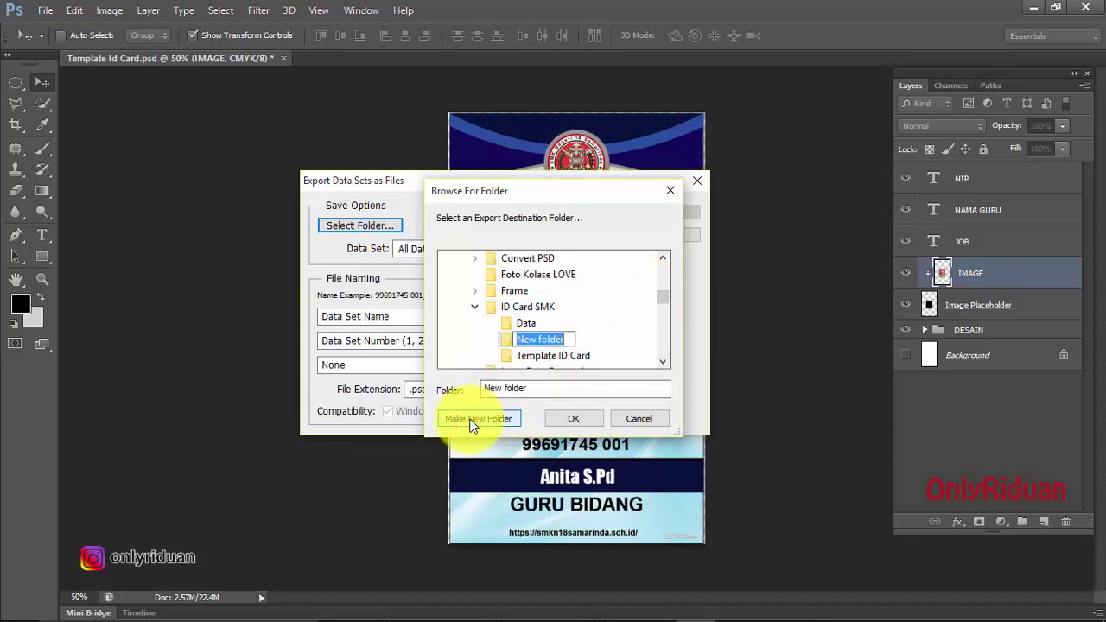
pyautogui.write('File')
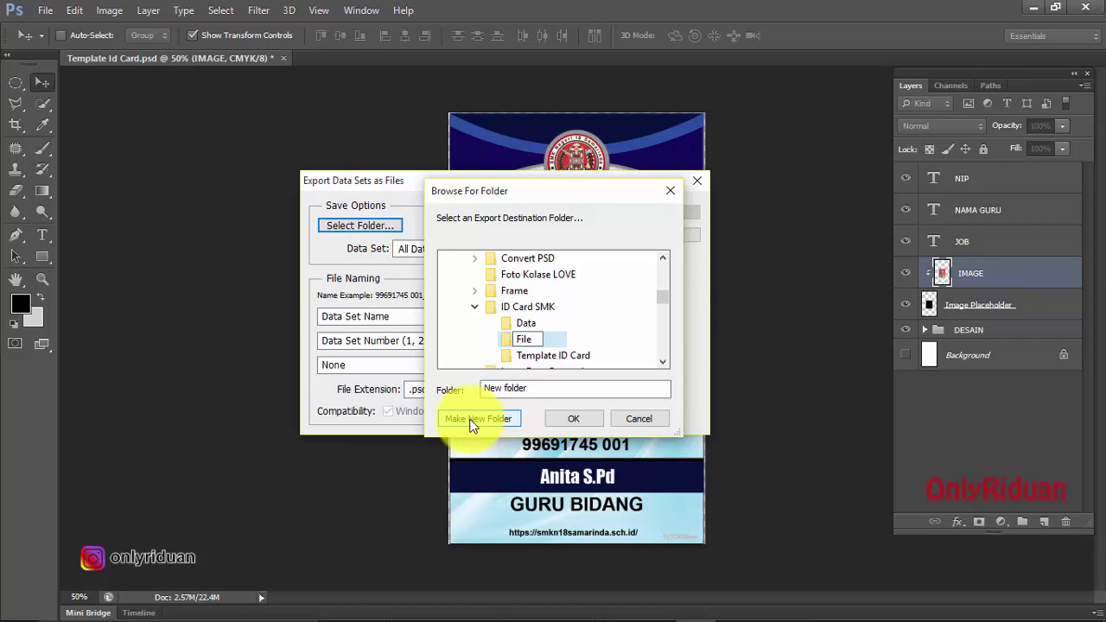
pyautogui.write(' PSD')
pyautogui.click(505, 339)
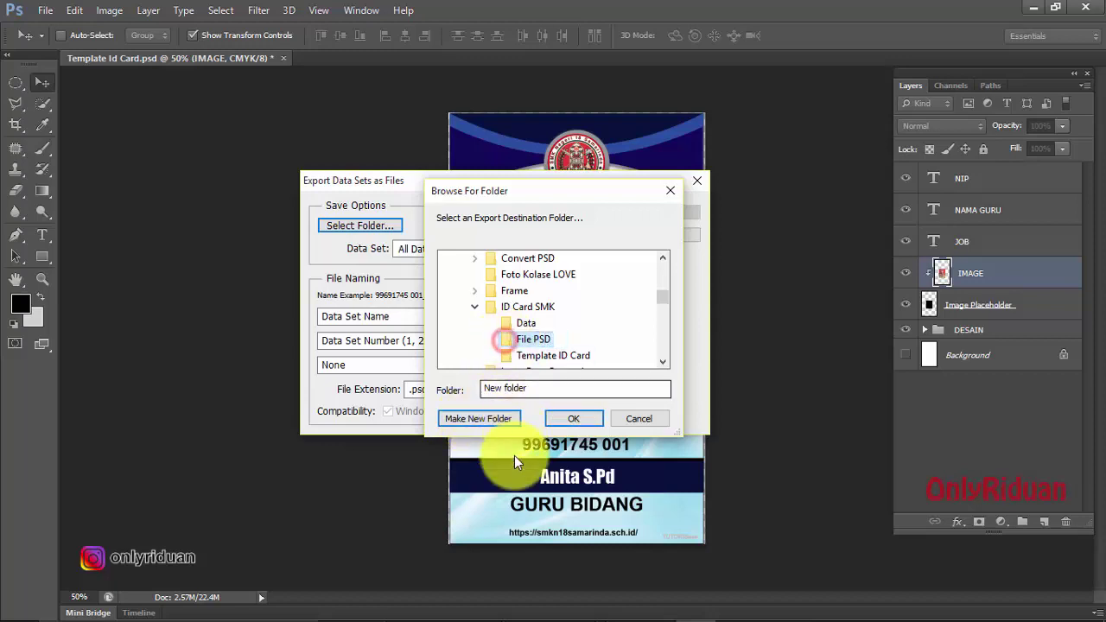
pyautogui.click(520, 308)
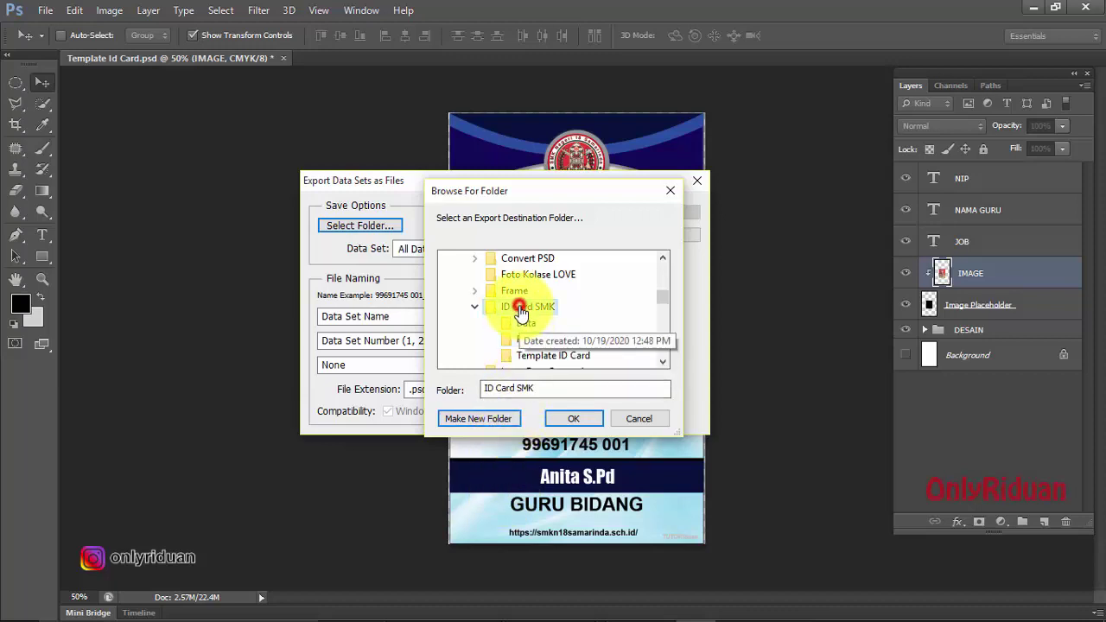
pyautogui.click(507, 340)
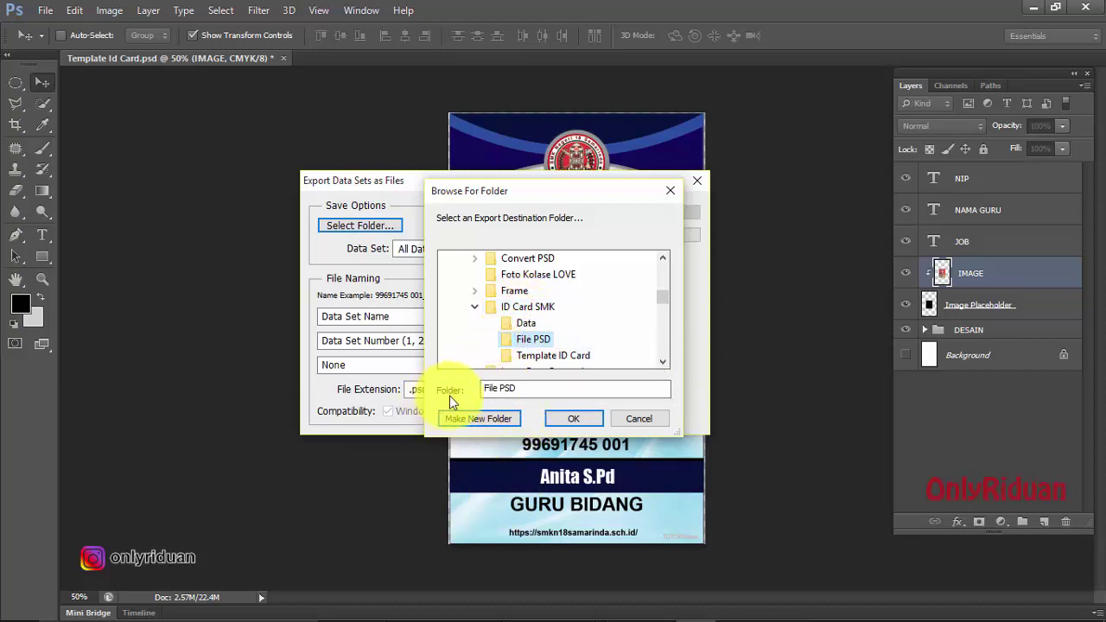
pyautogui.click(530, 388)
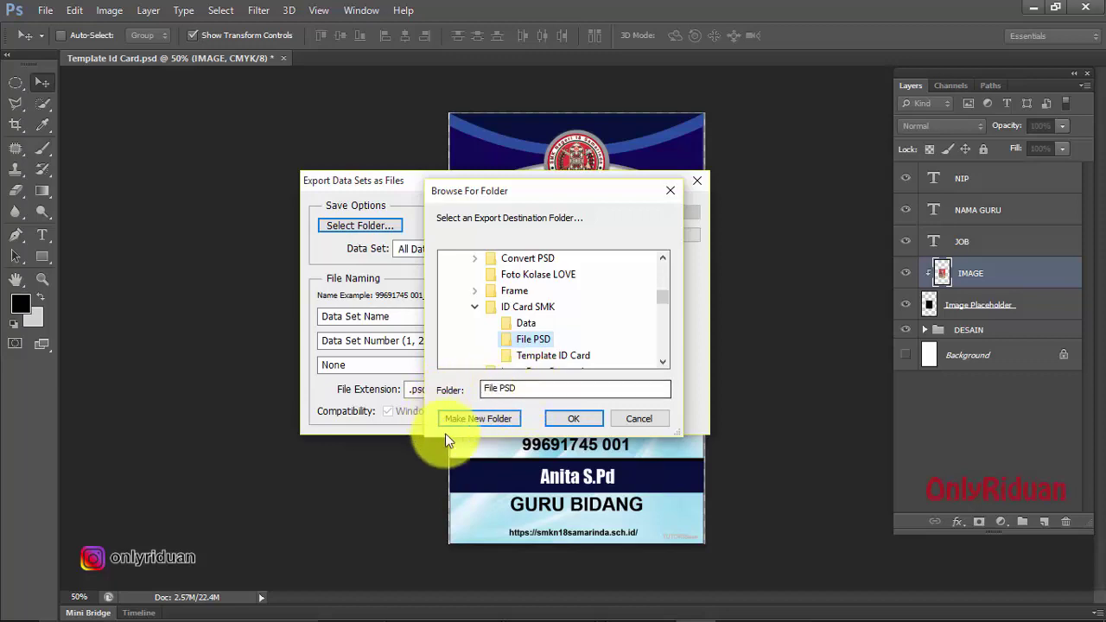
# - Export all data sets to File PSD, named by data set name and number
pyautogui.click(574, 418)
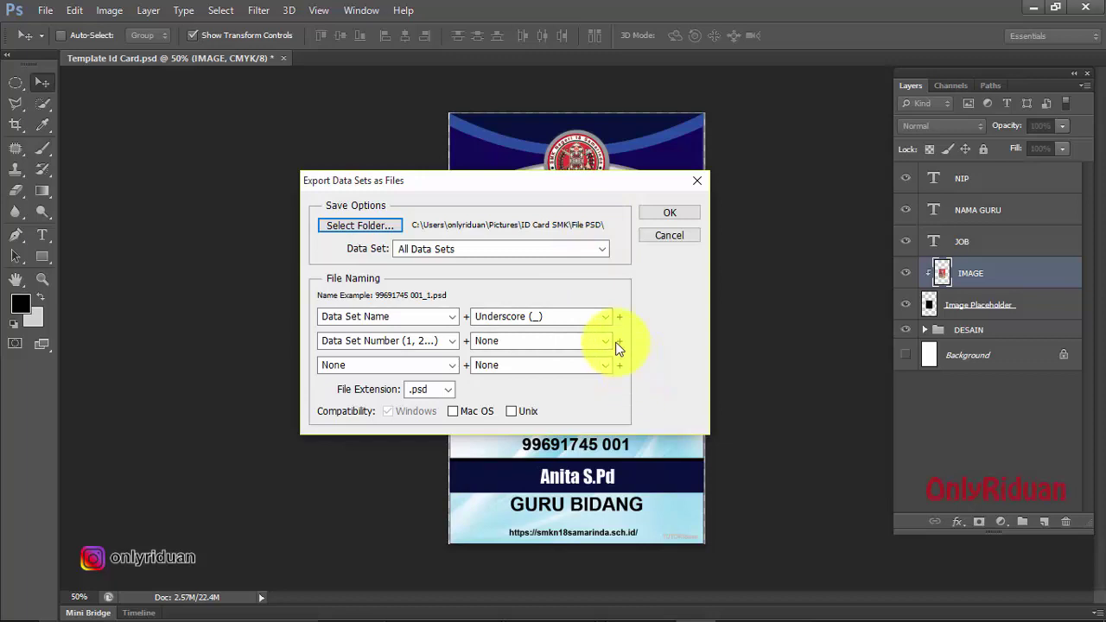
pyautogui.click(448, 318)
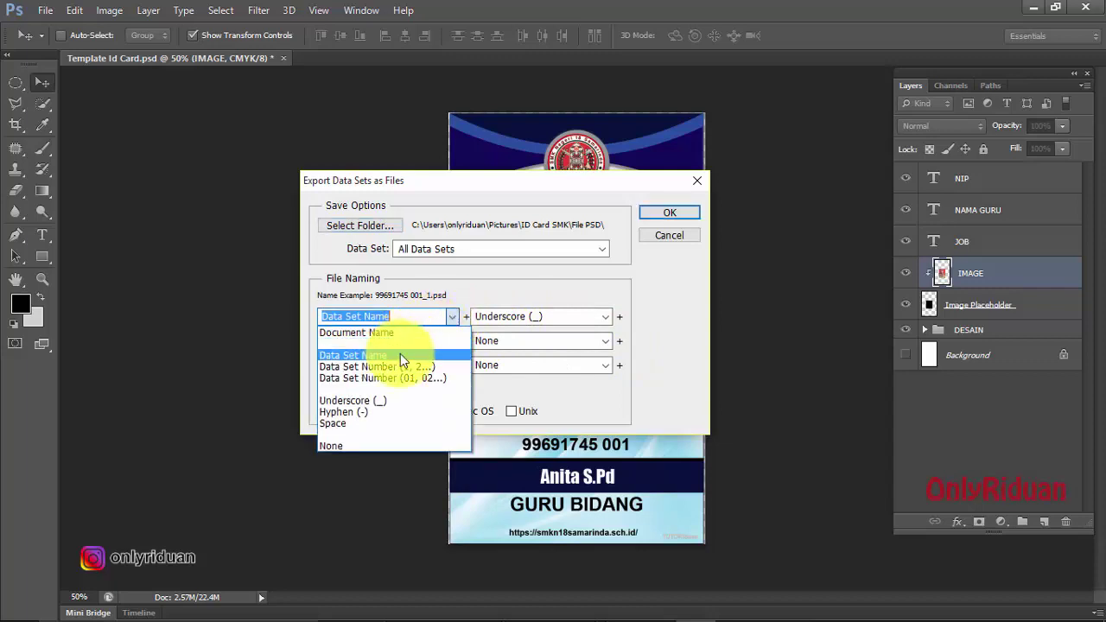
pyautogui.click(400, 355)
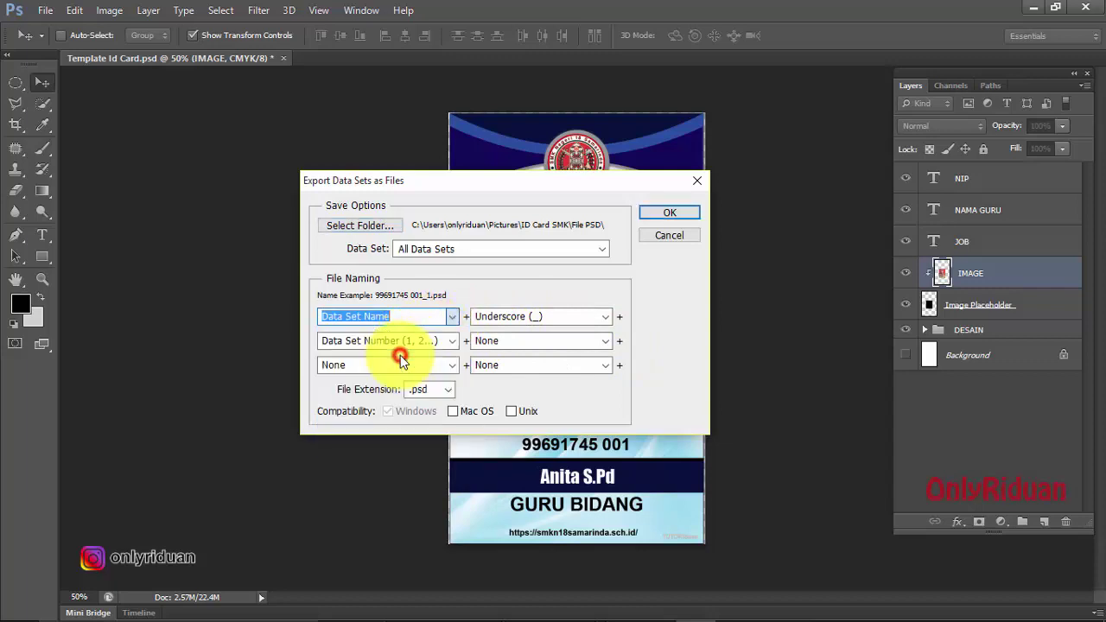
pyautogui.click(451, 342)
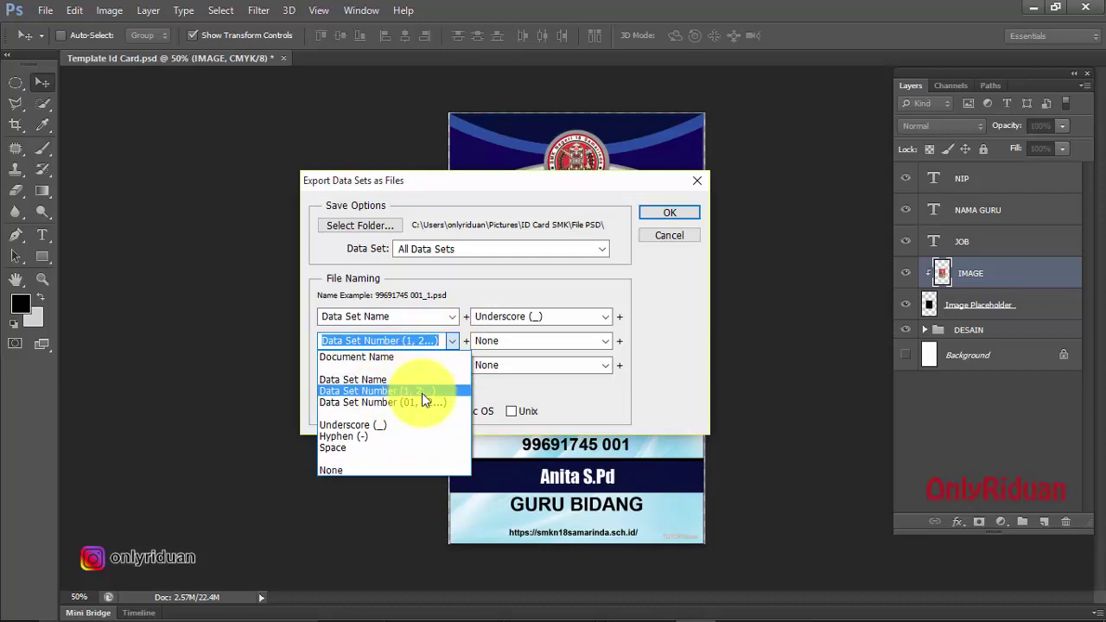
pyautogui.click(478, 285)
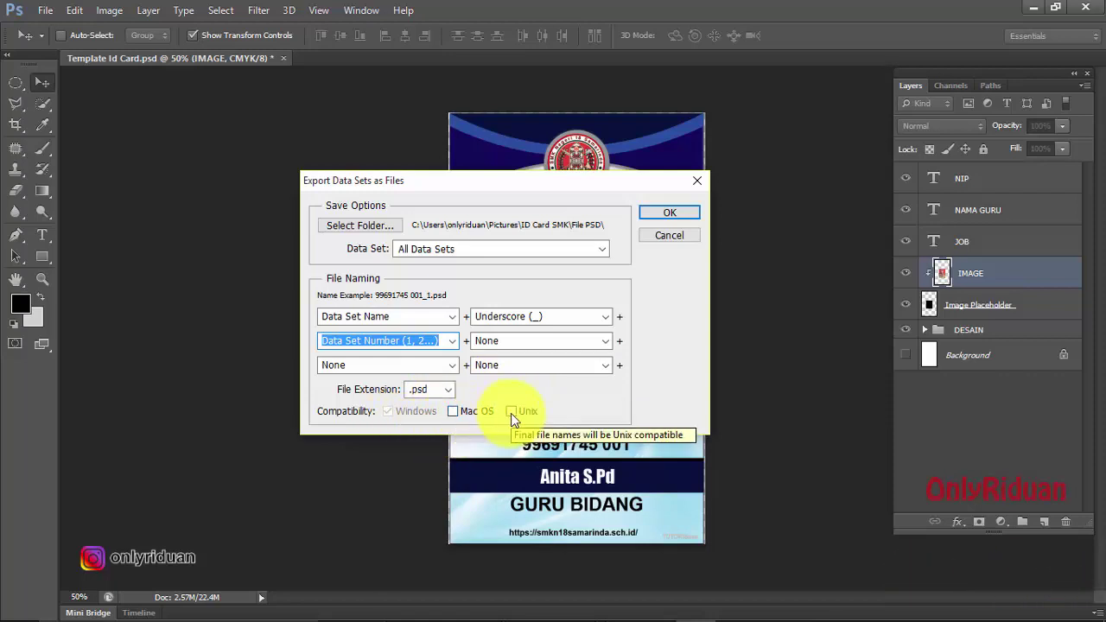
pyautogui.click(451, 412)
pyautogui.click(447, 411)
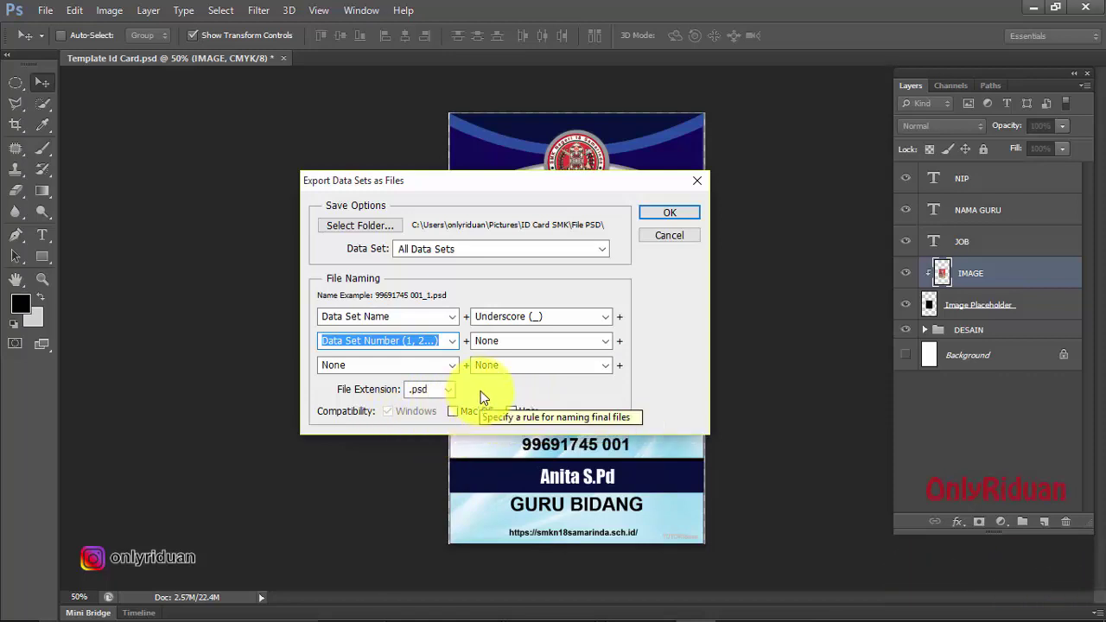
pyautogui.click(673, 213)
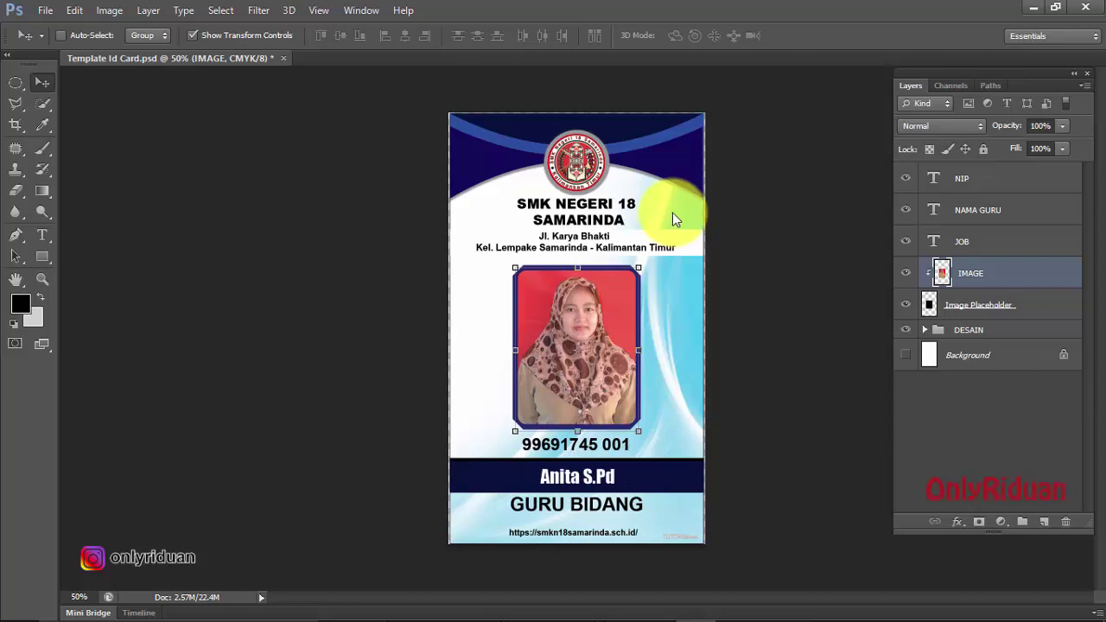
pyautogui.click(430, 611)
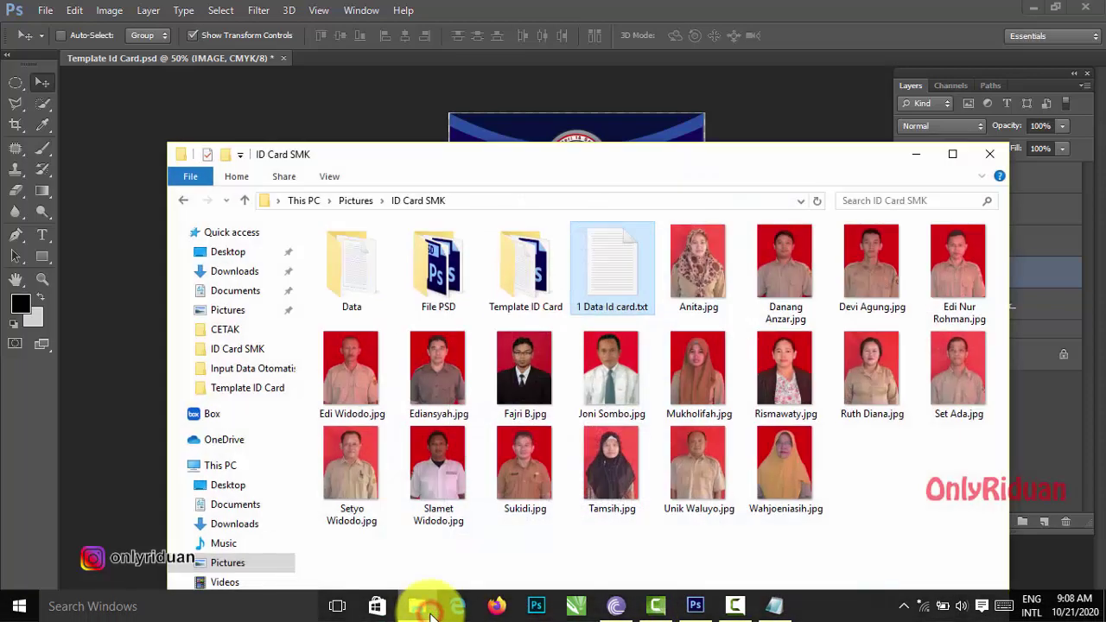
pyautogui.click(441, 290)
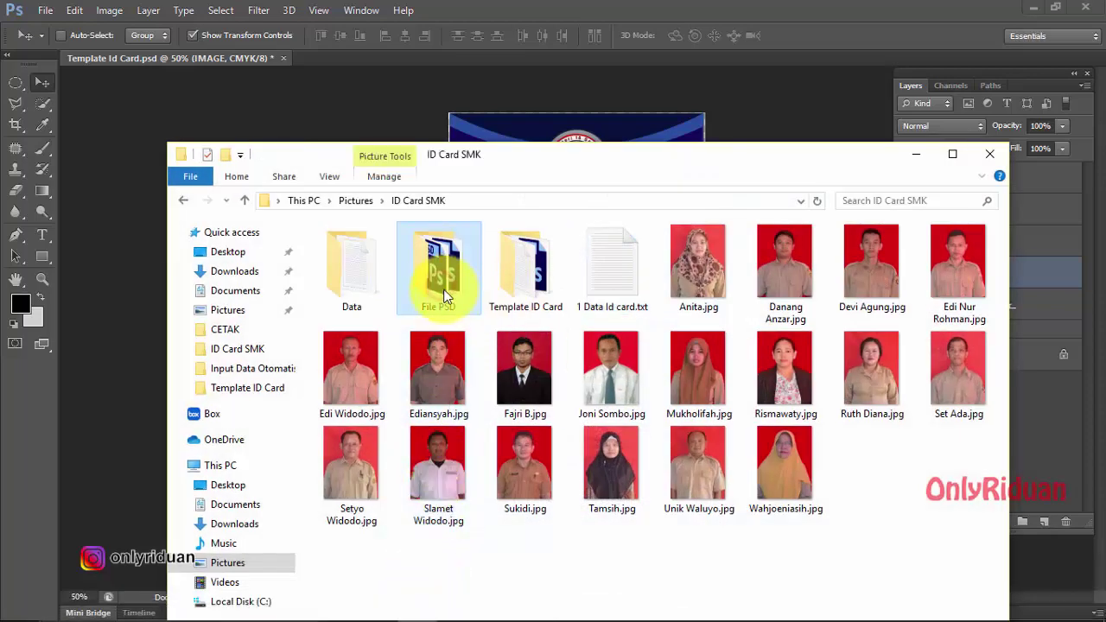
pyautogui.doubleClick(445, 280)
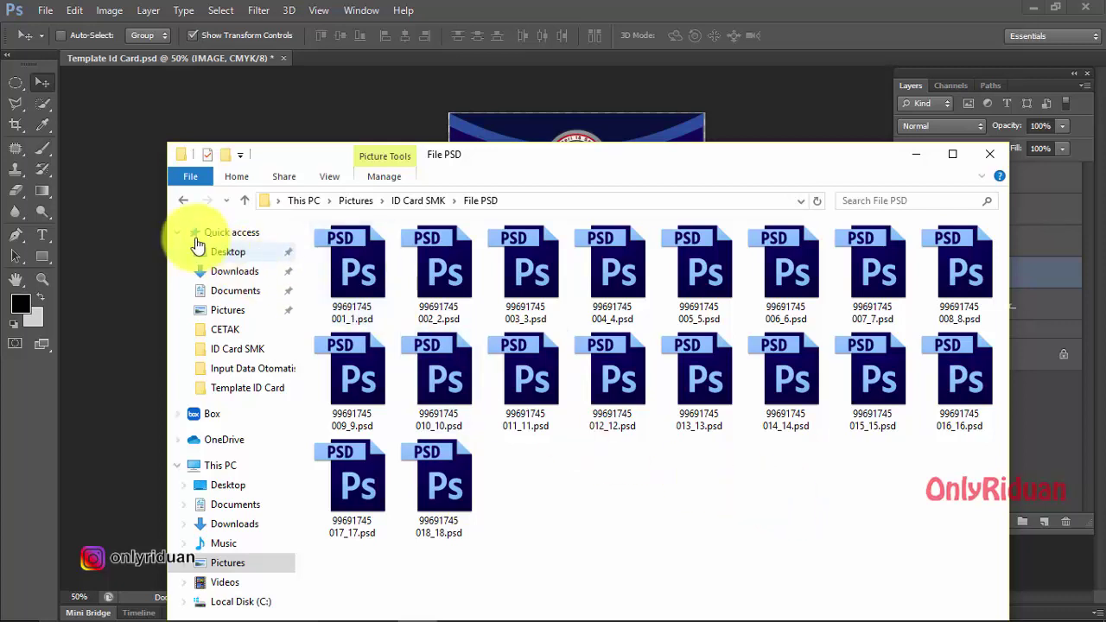
pyautogui.click(179, 200)
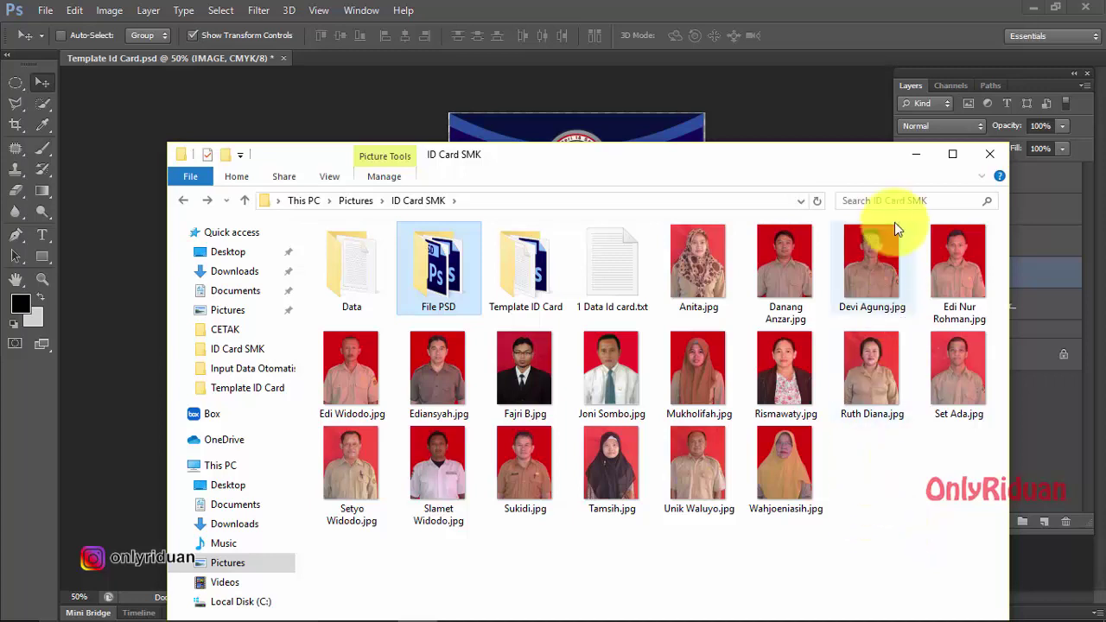
pyautogui.click(915, 153)
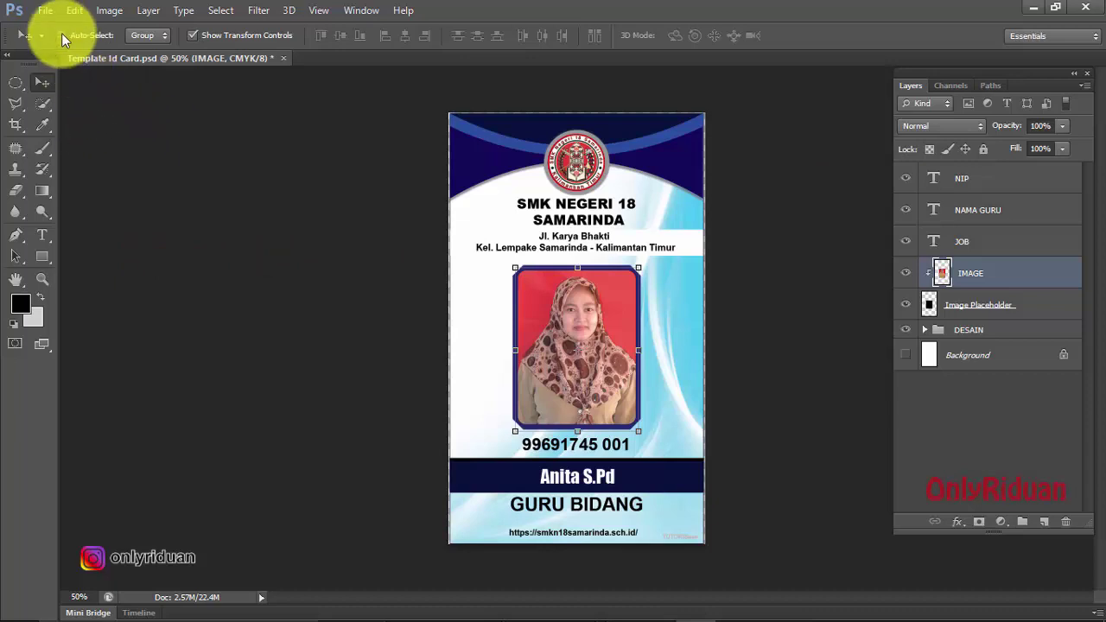
# - Launch the Image Processor script and begin choosing its source folder
pyautogui.click(45, 10)
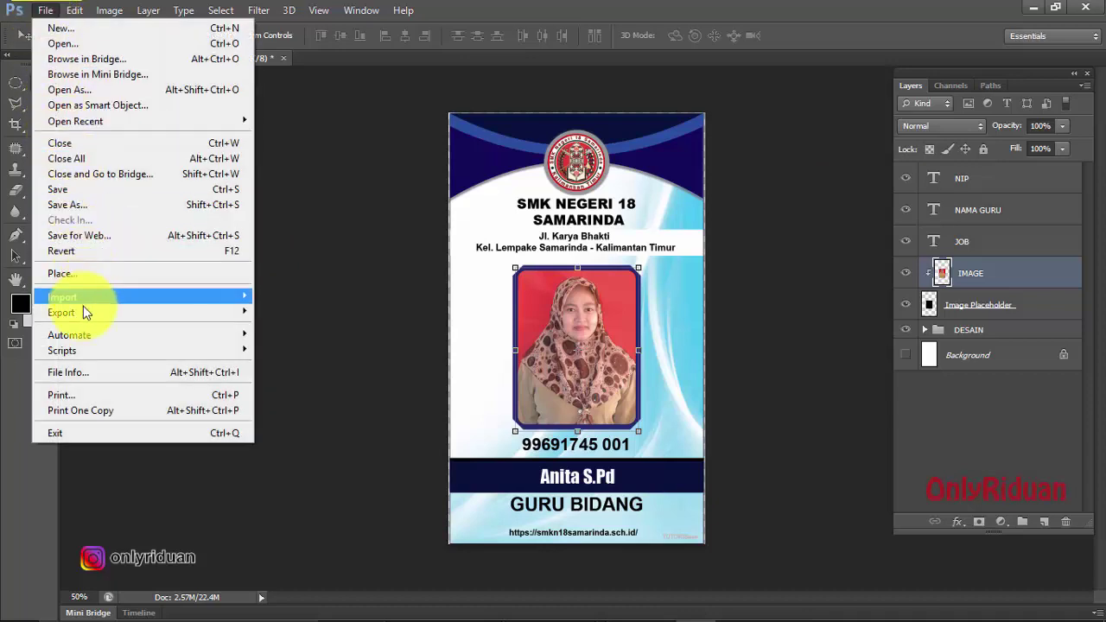
pyautogui.moveTo(62, 350)
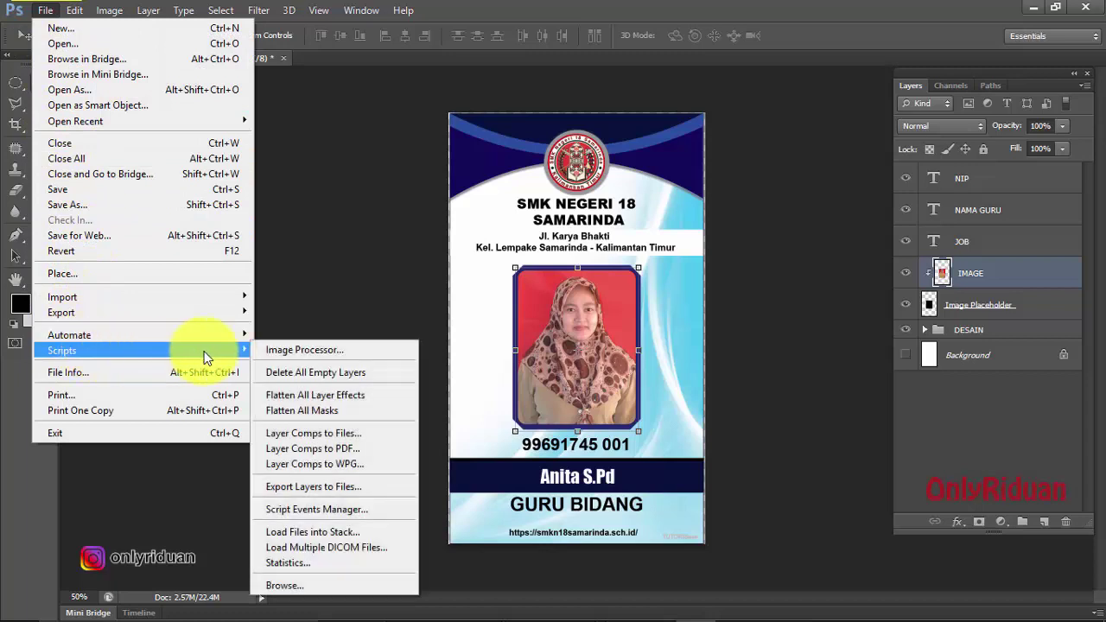
pyautogui.click(345, 353)
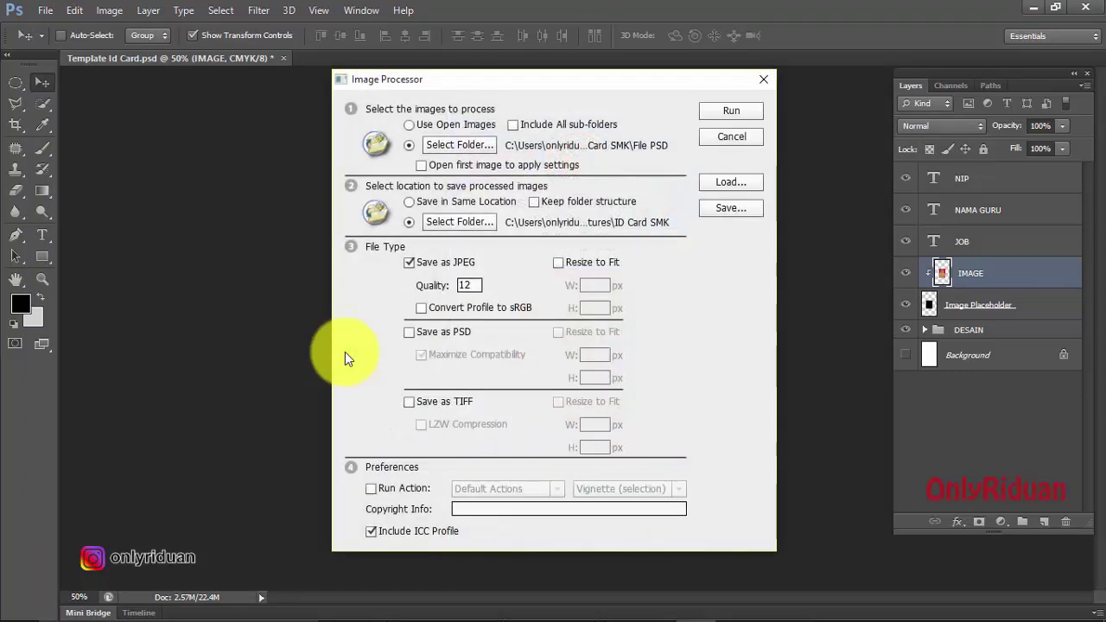
pyautogui.moveTo(508, 85); pyautogui.dragTo(499, 89)
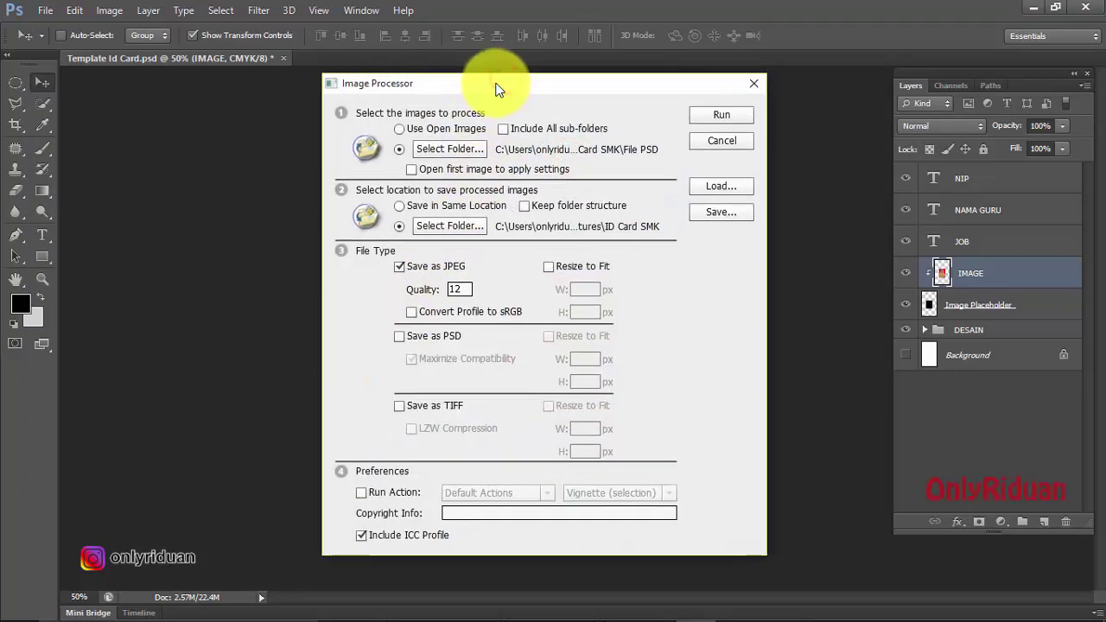
pyautogui.click(447, 150)
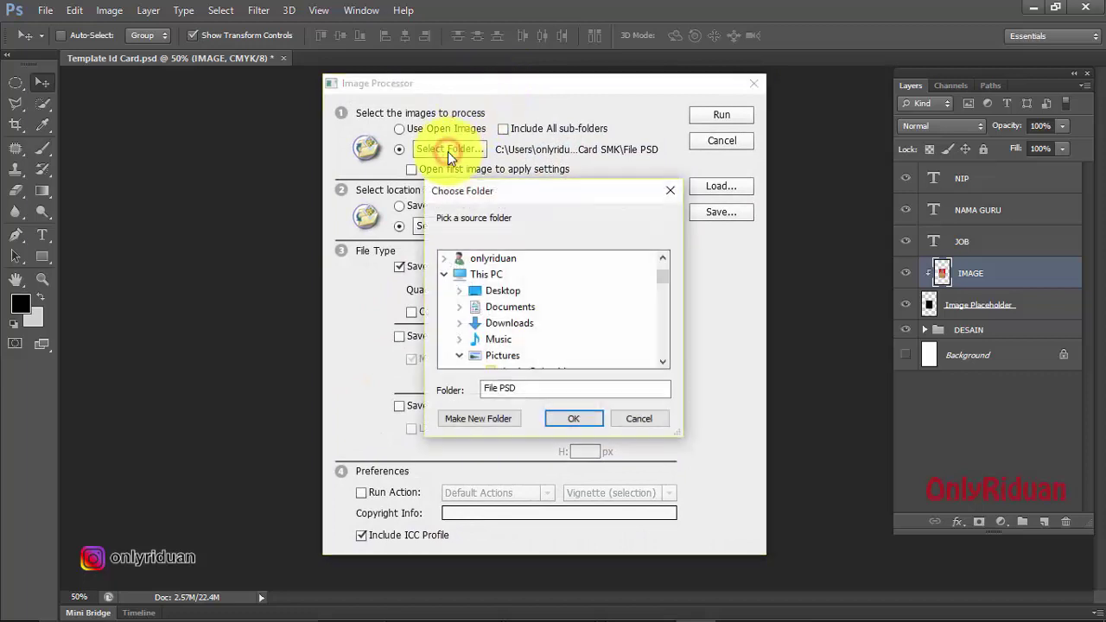
# - Select ID Card SMK\File PSD as the folder of images to process
pyautogui.moveTo(547, 192); pyautogui.dragTo(518, 156)
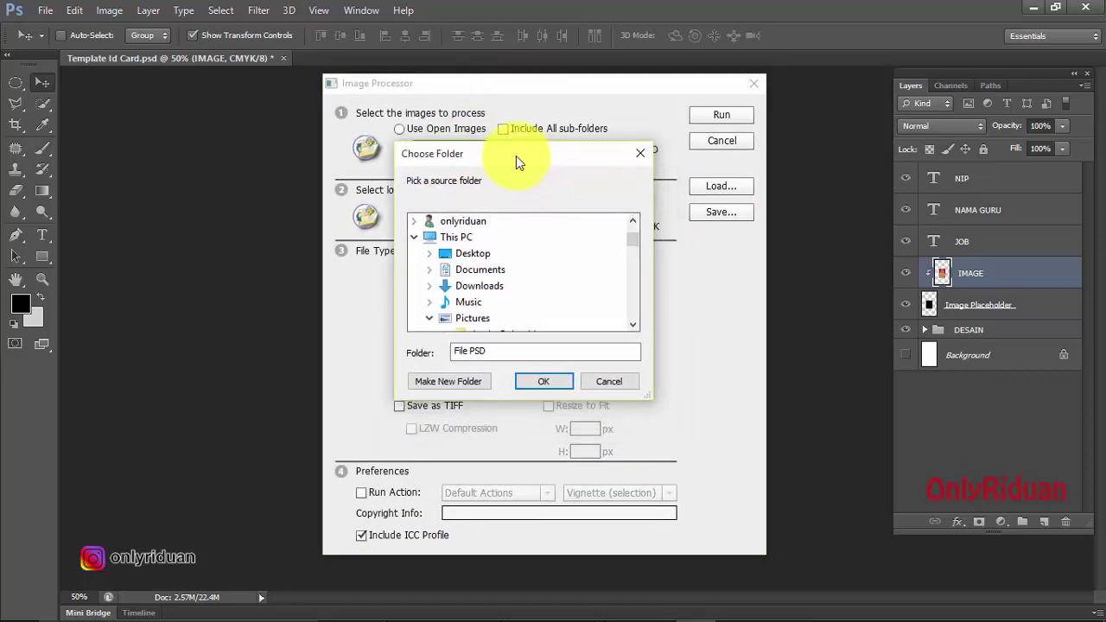
pyautogui.click(635, 326)
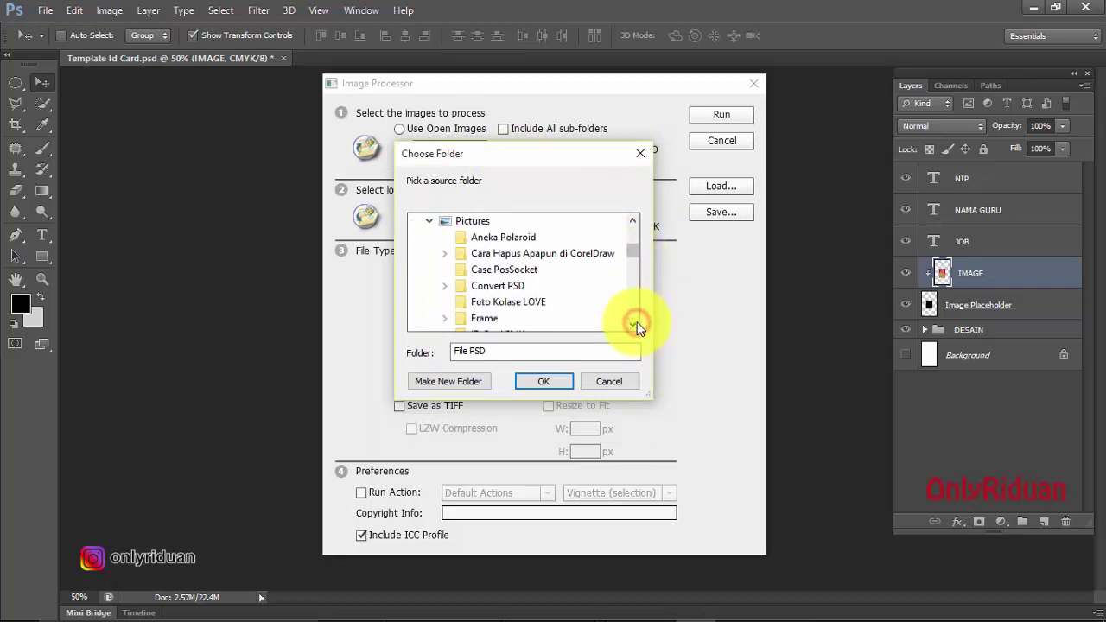
pyautogui.click(636, 325)
pyautogui.click(636, 325)
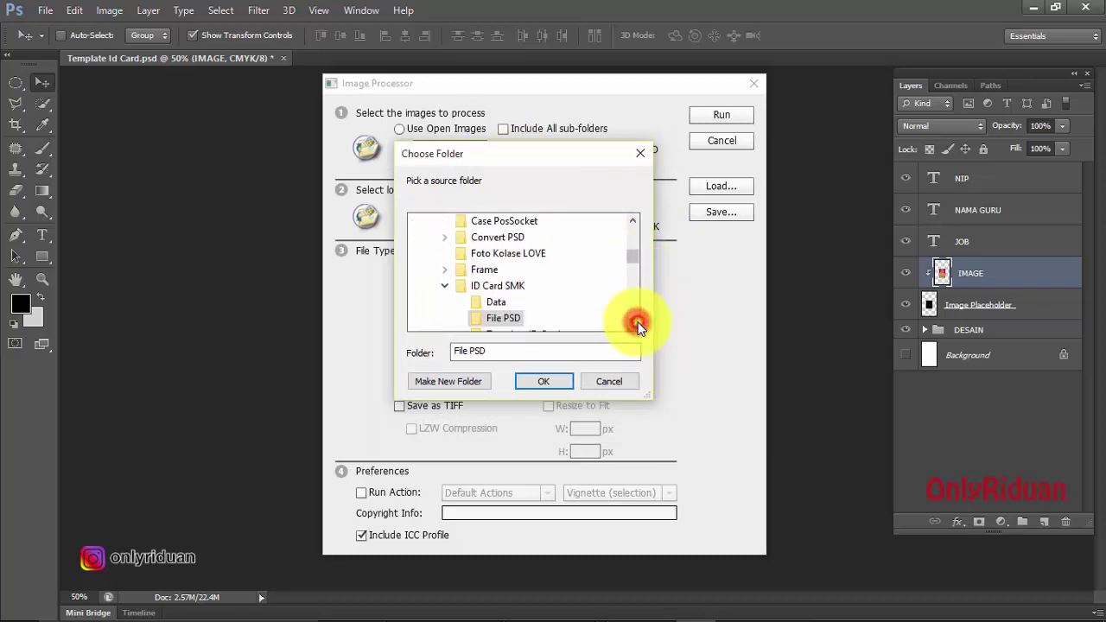
pyautogui.click(504, 286)
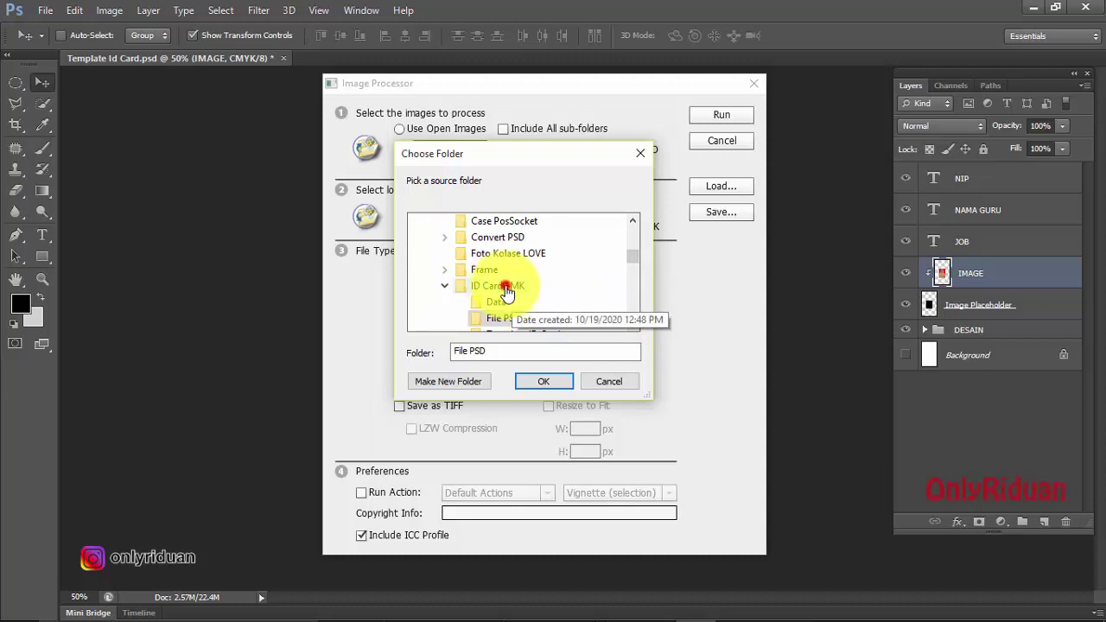
pyautogui.click(632, 322)
pyautogui.click(631, 322)
pyautogui.click(631, 322)
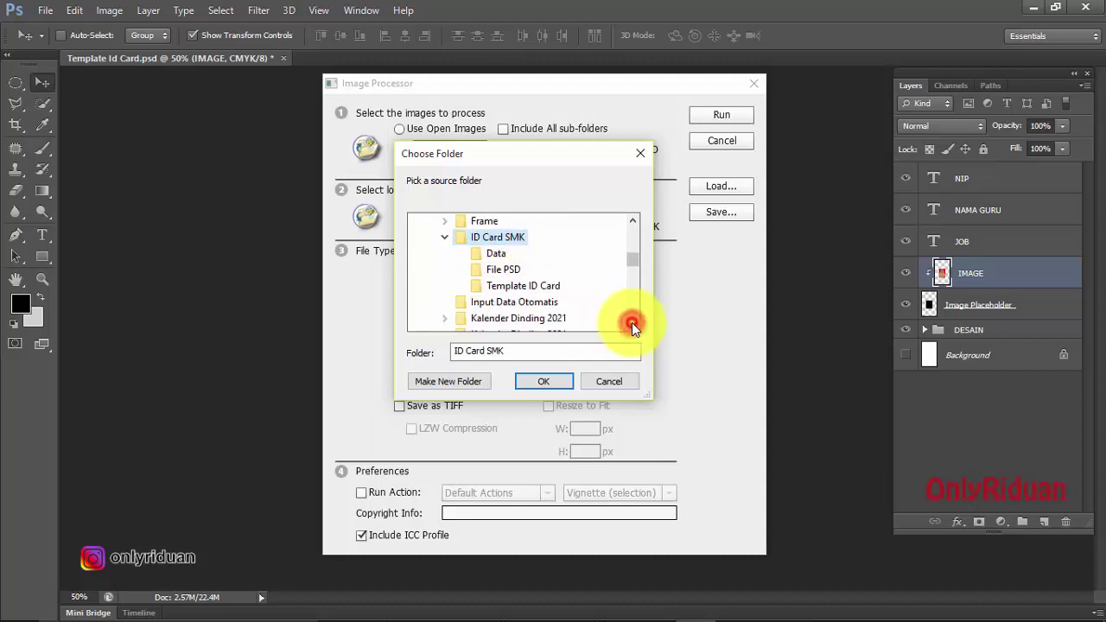
pyautogui.click(506, 273)
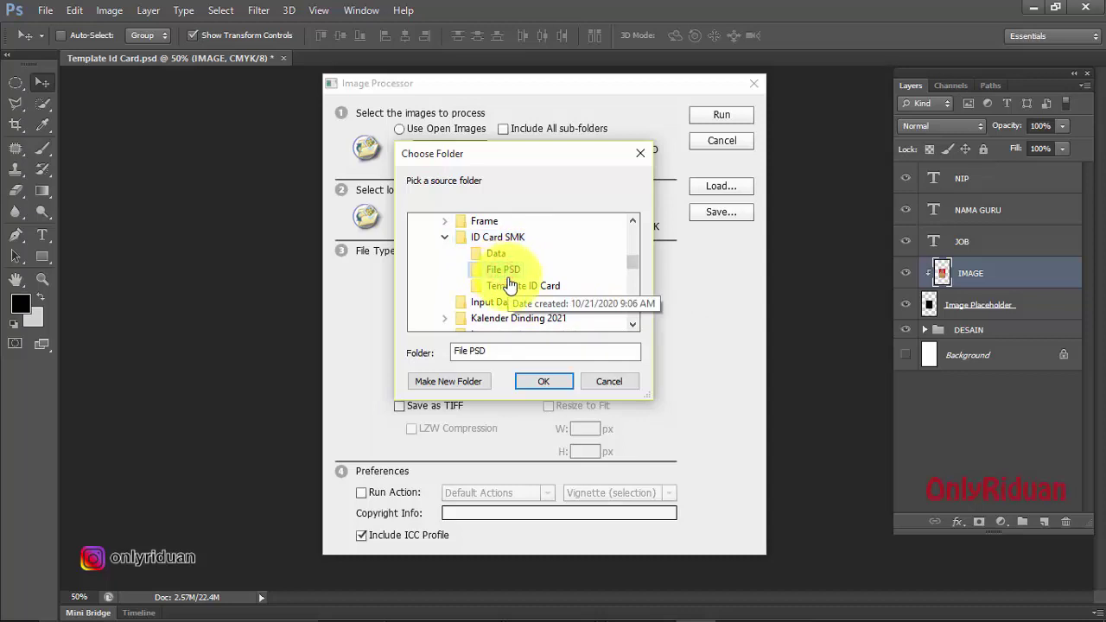
pyautogui.click(525, 377)
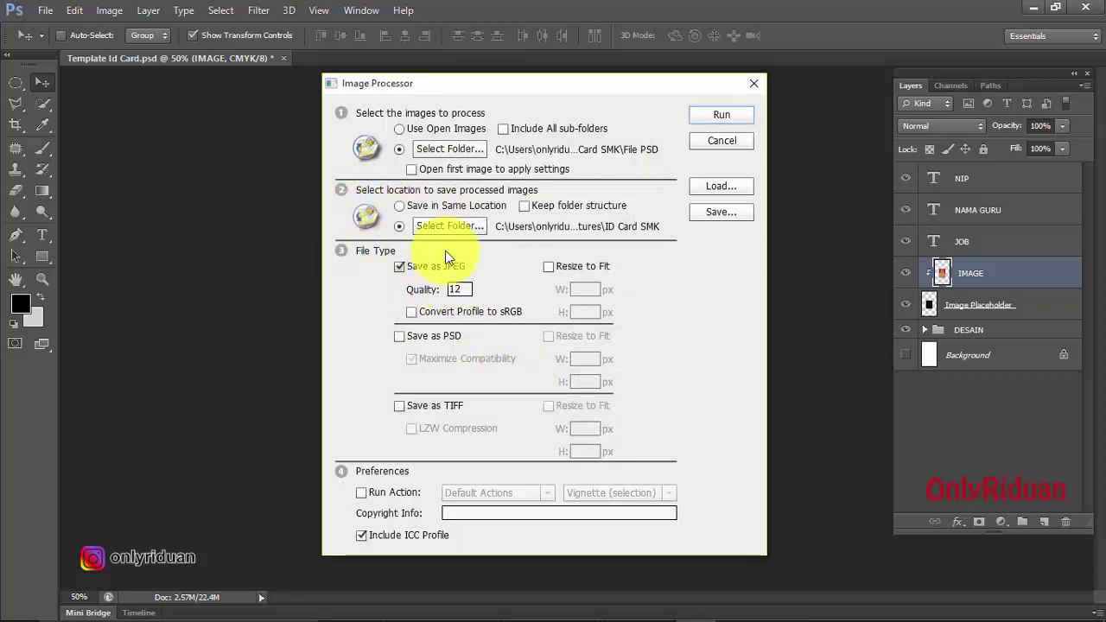
# - Set ID Card SMK as the output folder for the converted images
pyautogui.click(450, 225)
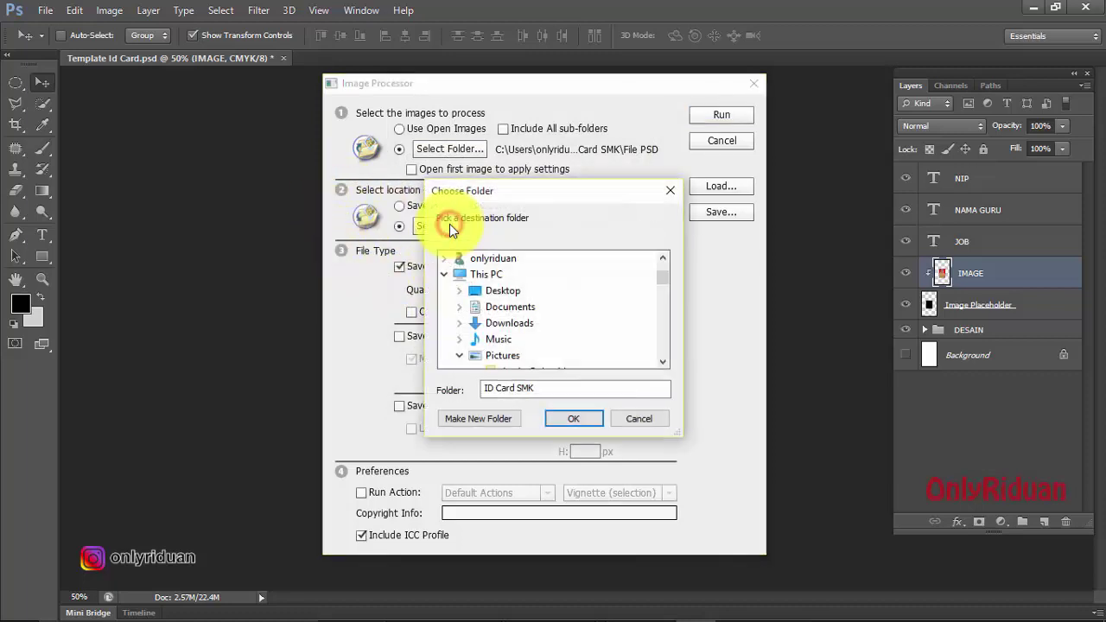
pyautogui.click(662, 362)
pyautogui.click(662, 363)
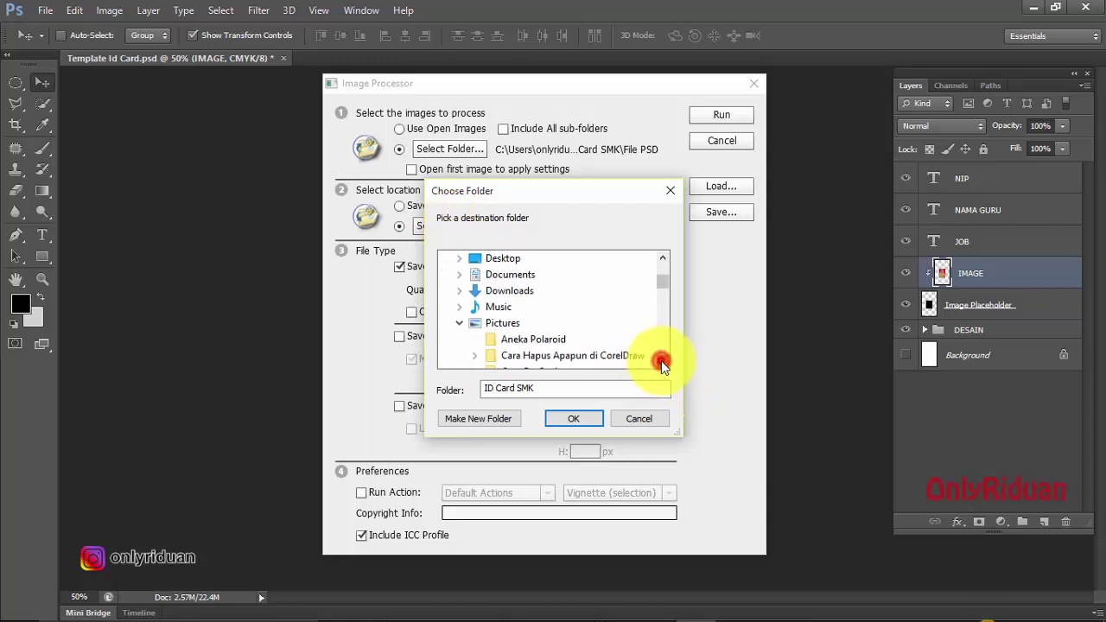
pyautogui.click(662, 363)
pyautogui.click(662, 363)
pyautogui.click(662, 363)
pyautogui.click(662, 363)
pyautogui.click(662, 363)
pyautogui.click(662, 363)
pyautogui.click(662, 363)
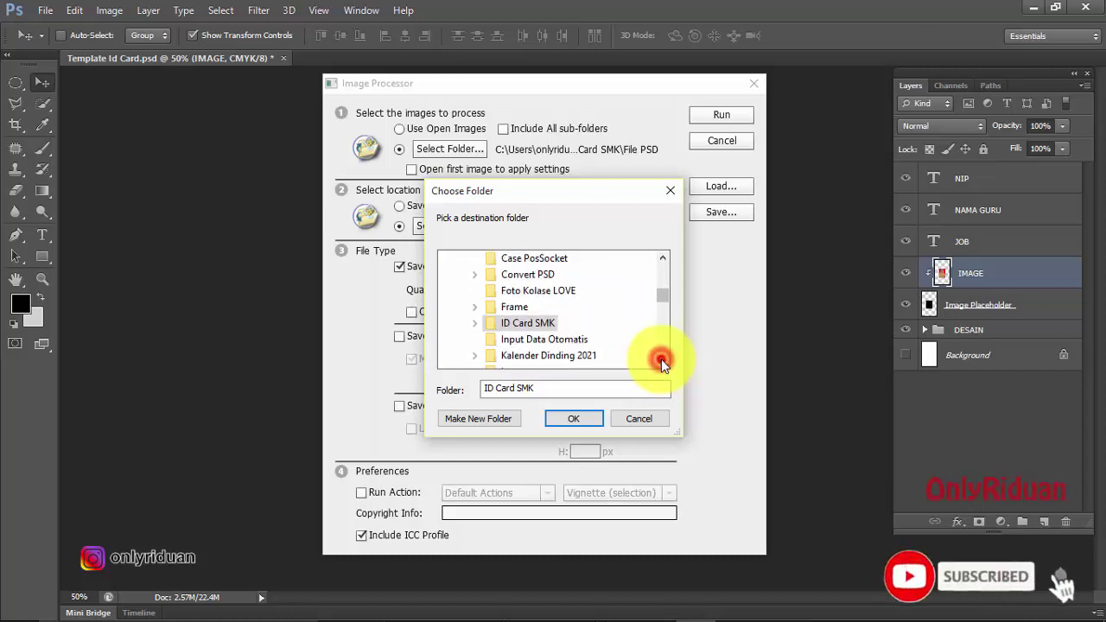
pyautogui.click(662, 363)
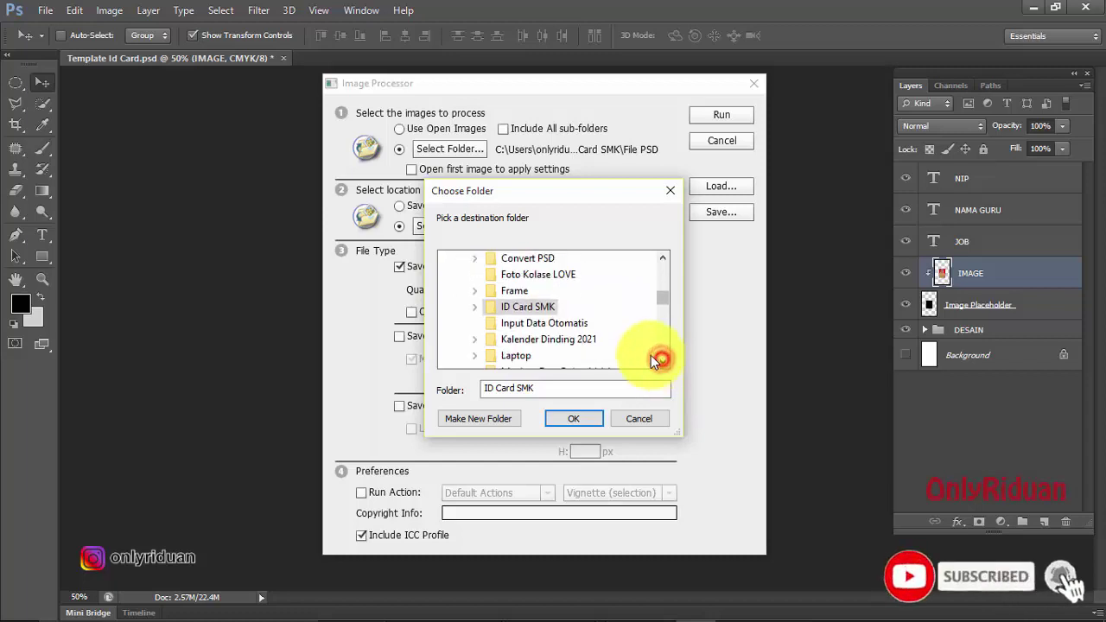
pyautogui.doubleClick(491, 310)
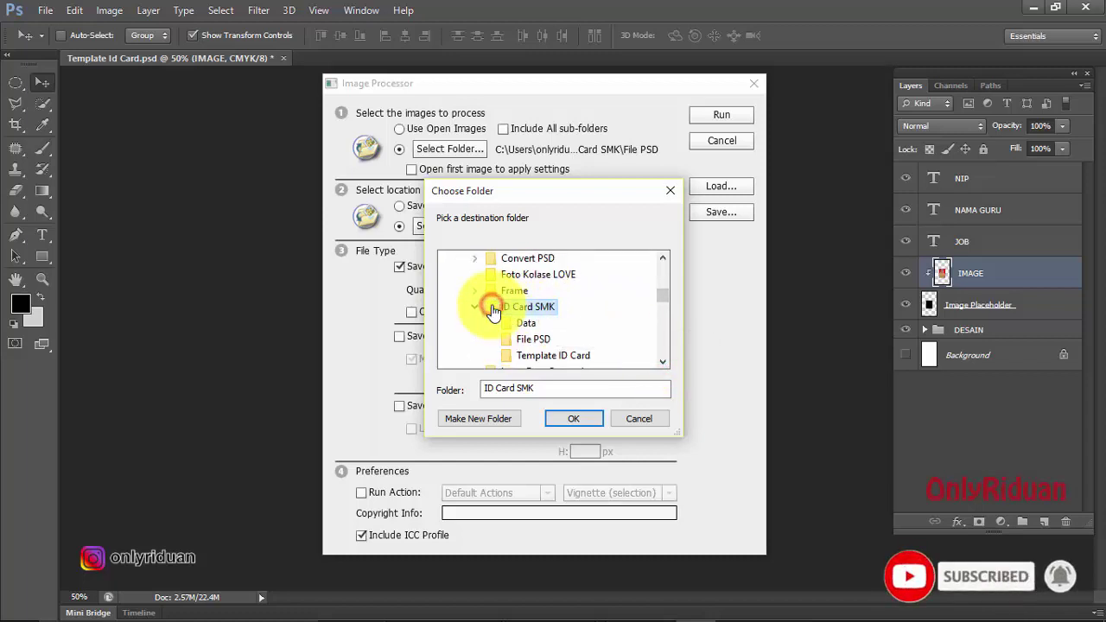
pyautogui.click(574, 418)
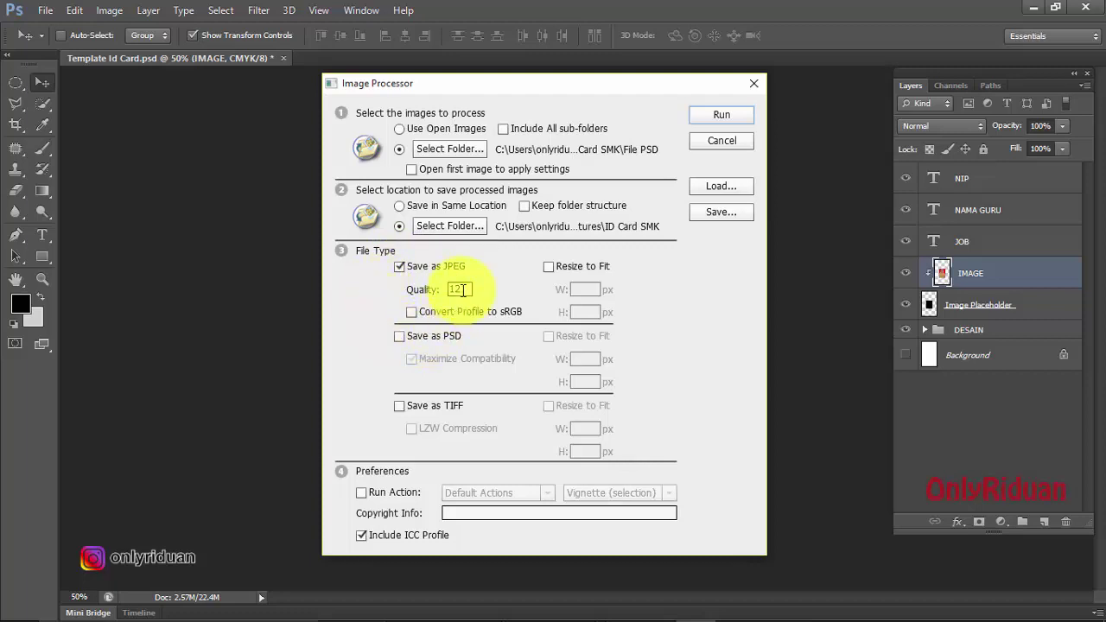
# - Keep Save as JPEG enabled with quality 12
pyautogui.doubleClick(455, 289)
pyautogui.click(455, 290)
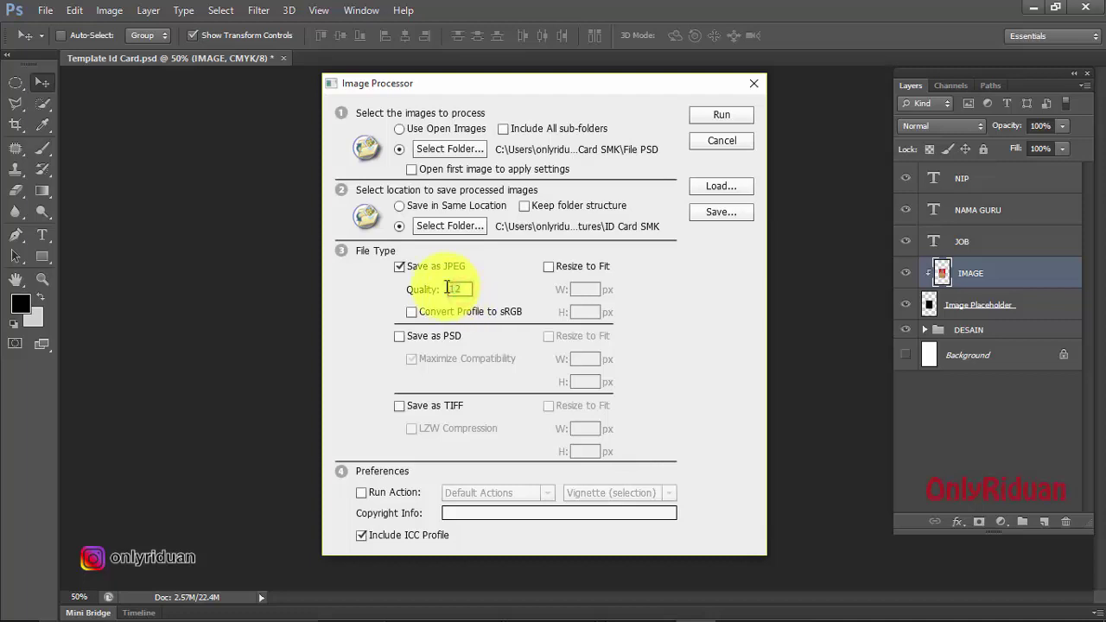
pyautogui.doubleClick(449, 289)
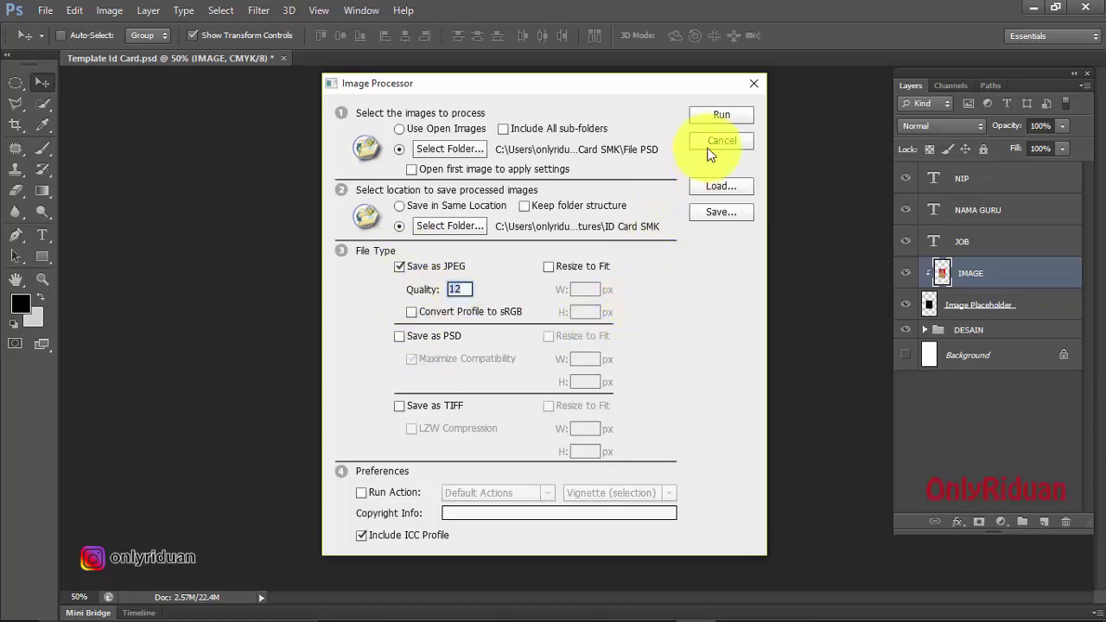
# - Run the Image Processor to convert every File PSD card into a JPEG
pyautogui.click(723, 115)
pyautogui.click(722, 116)
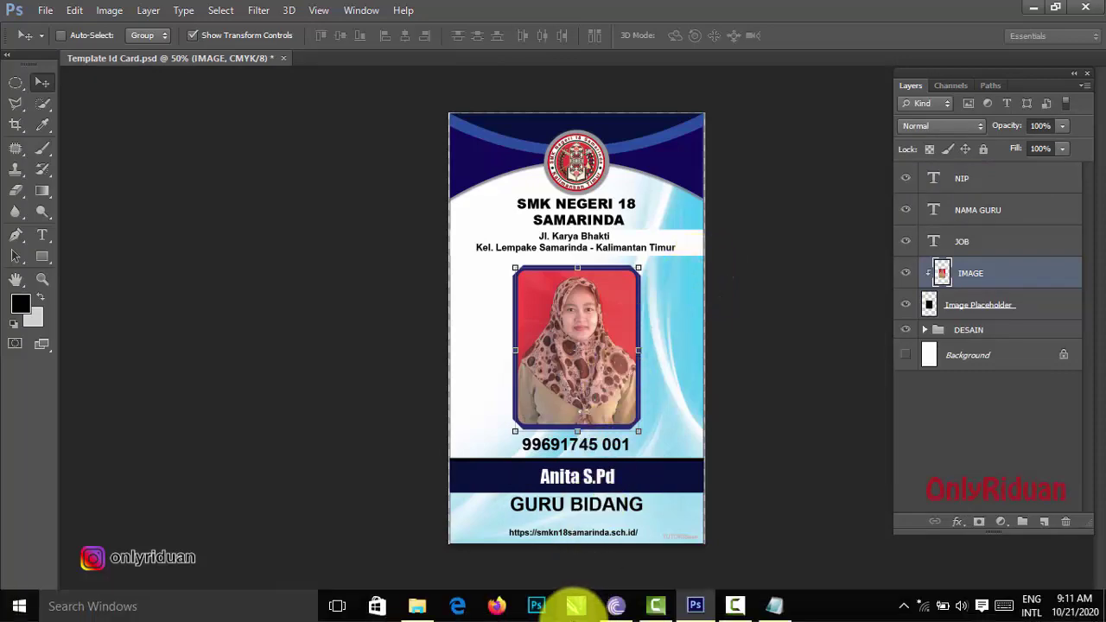
# - Open the JPEG folder inside ID Card SMK to view the 18 converted card images
pyautogui.click(420, 606)
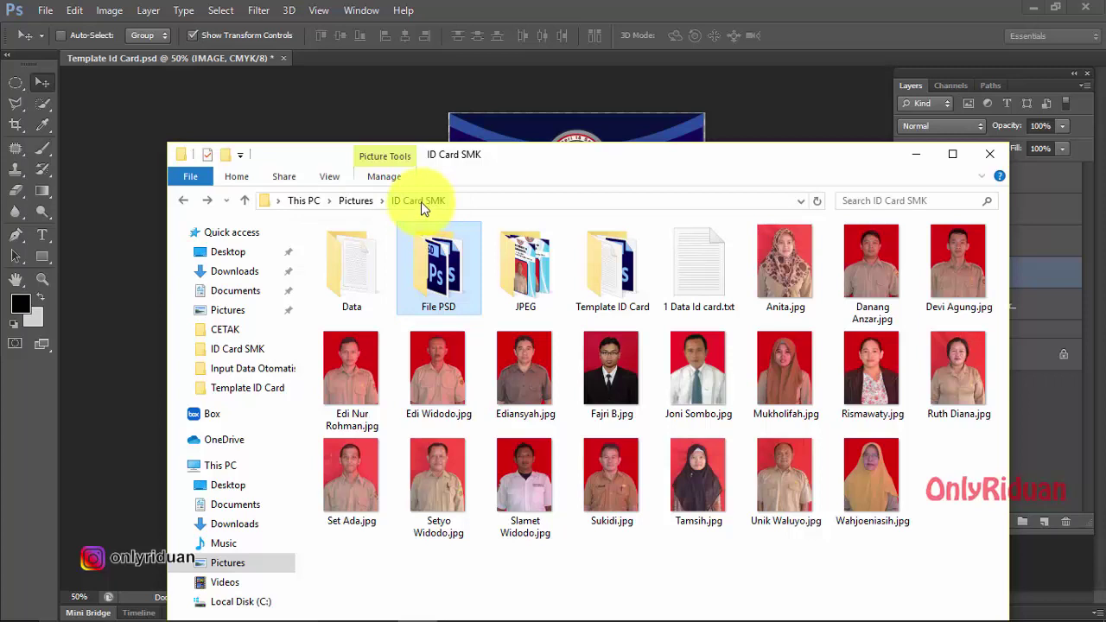
pyautogui.click(531, 272)
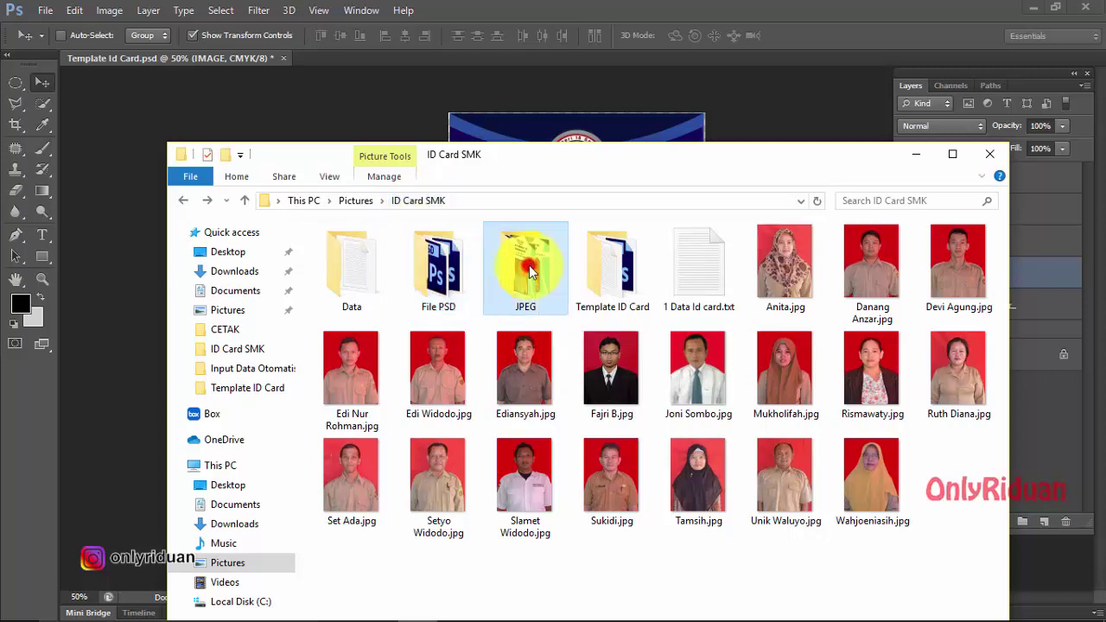
pyautogui.doubleClick(530, 273)
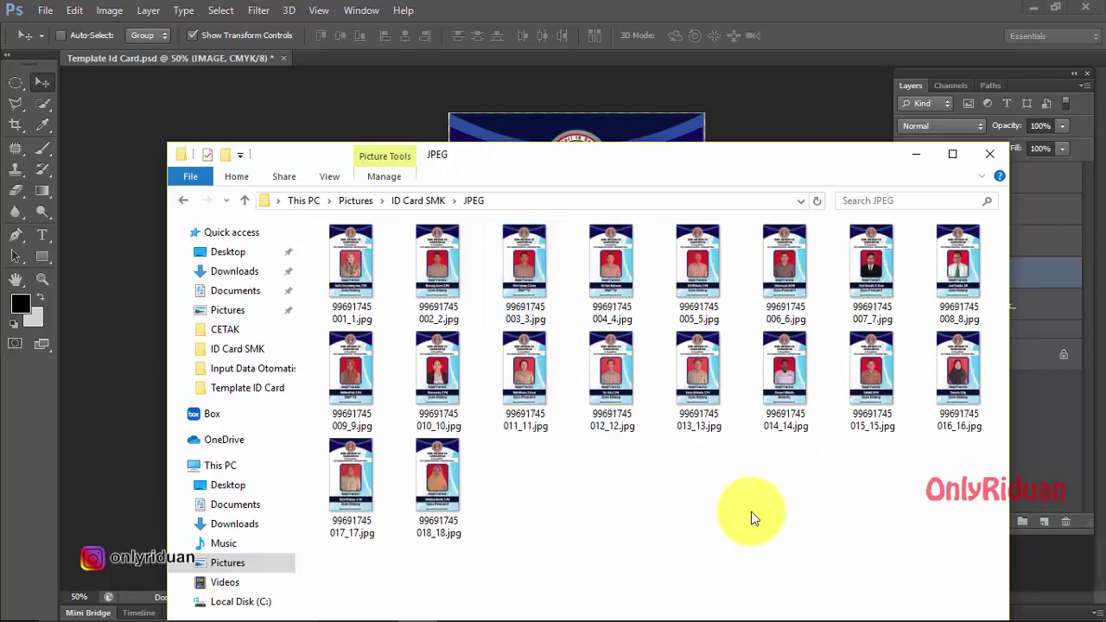